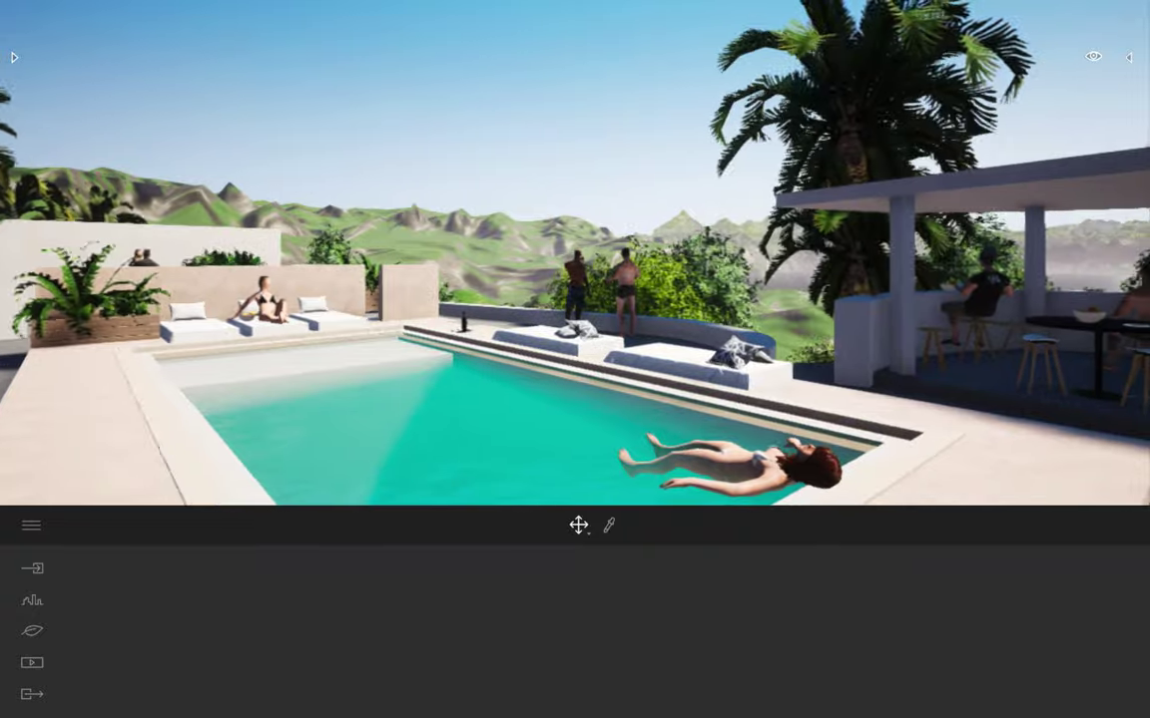
{"action": "left_click", "coordinate": [1094, 58]}
{"action": "left_click", "coordinate": [1094, 58]}
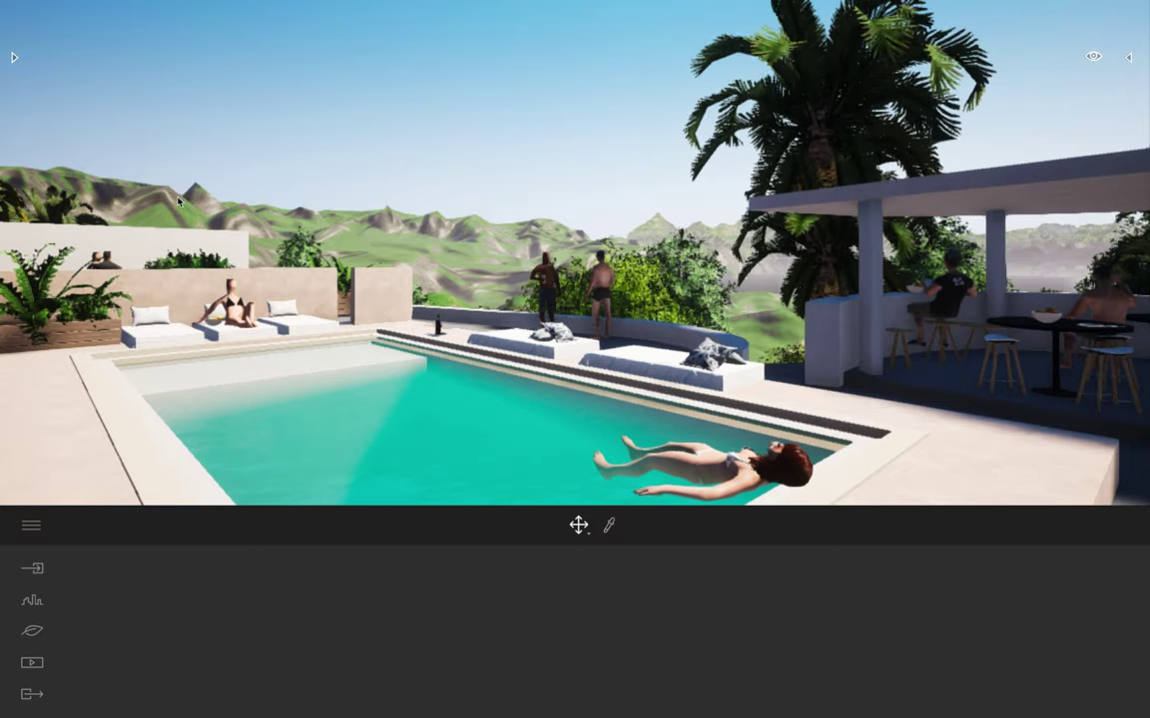
Step: Open the library and display its wood materials (Bois)
{"action": "left_click", "coordinate": [14, 60]}
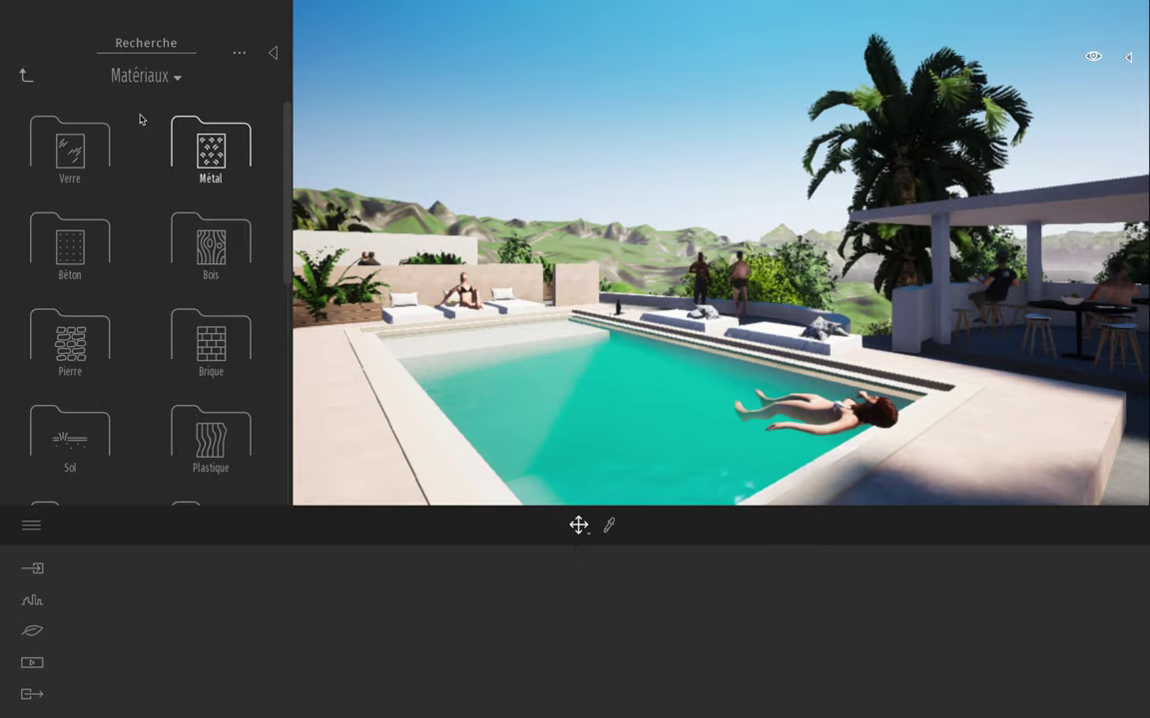
{"action": "left_click", "coordinate": [26, 76]}
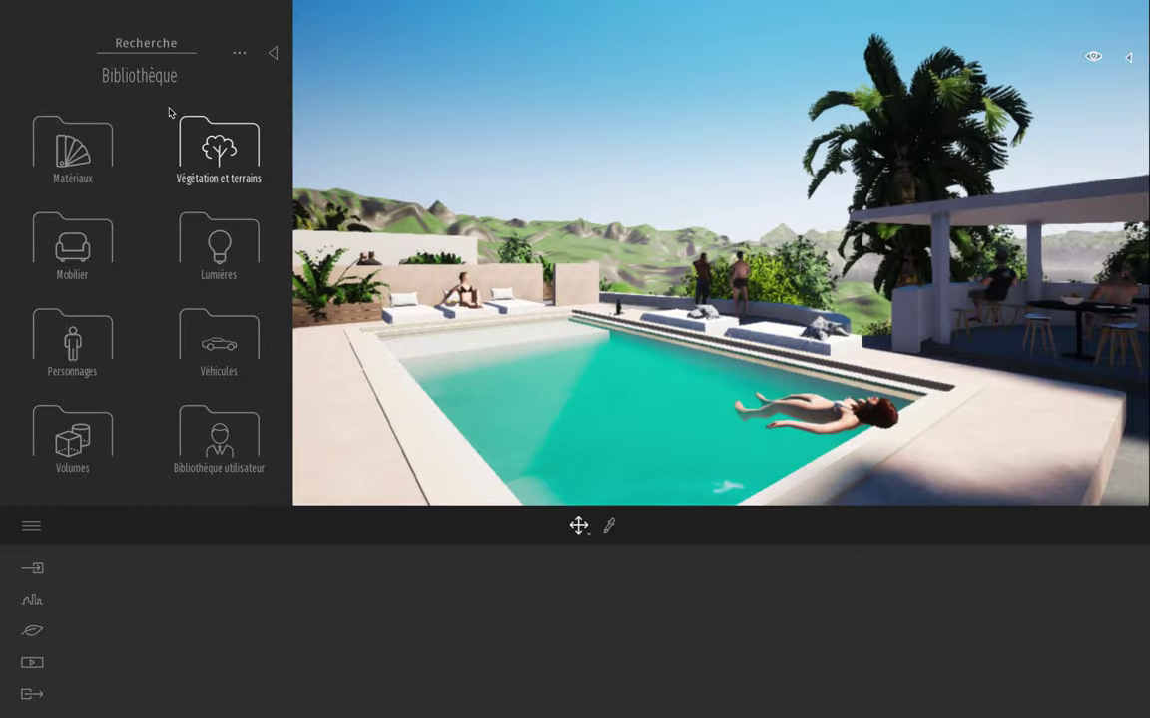
{"action": "left_click", "coordinate": [99, 147]}
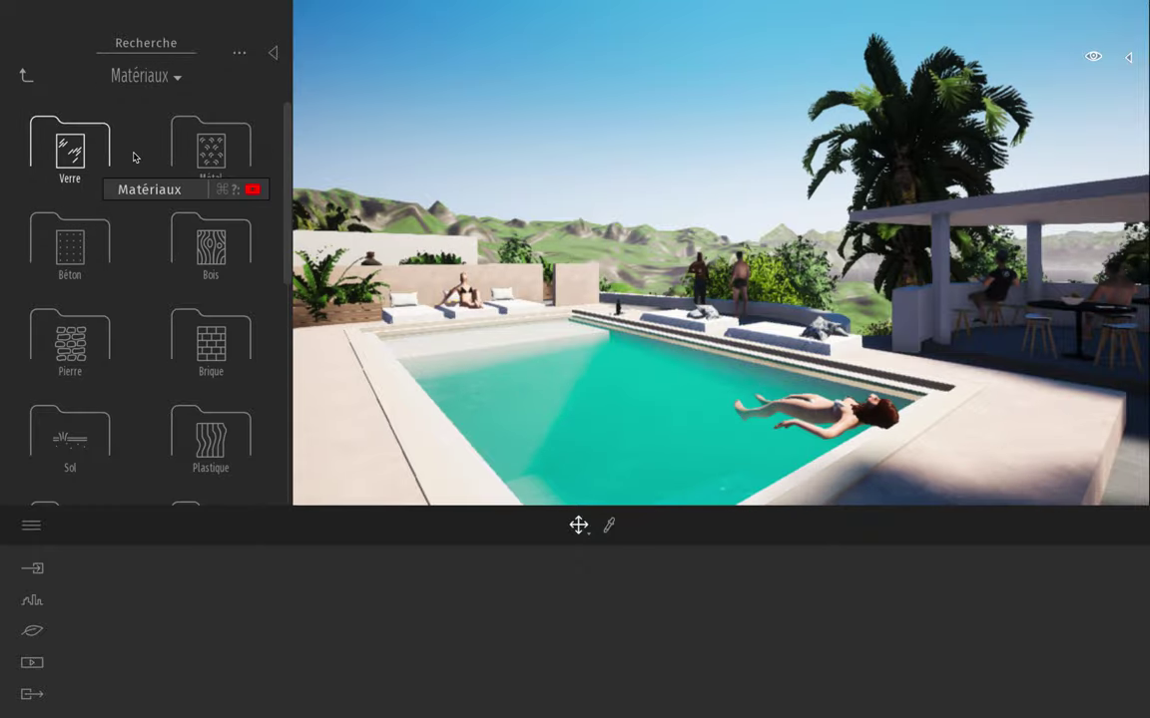
{"action": "scroll", "coordinate": [147, 171], "scroll_direction": "down", "scroll_amount": 1}
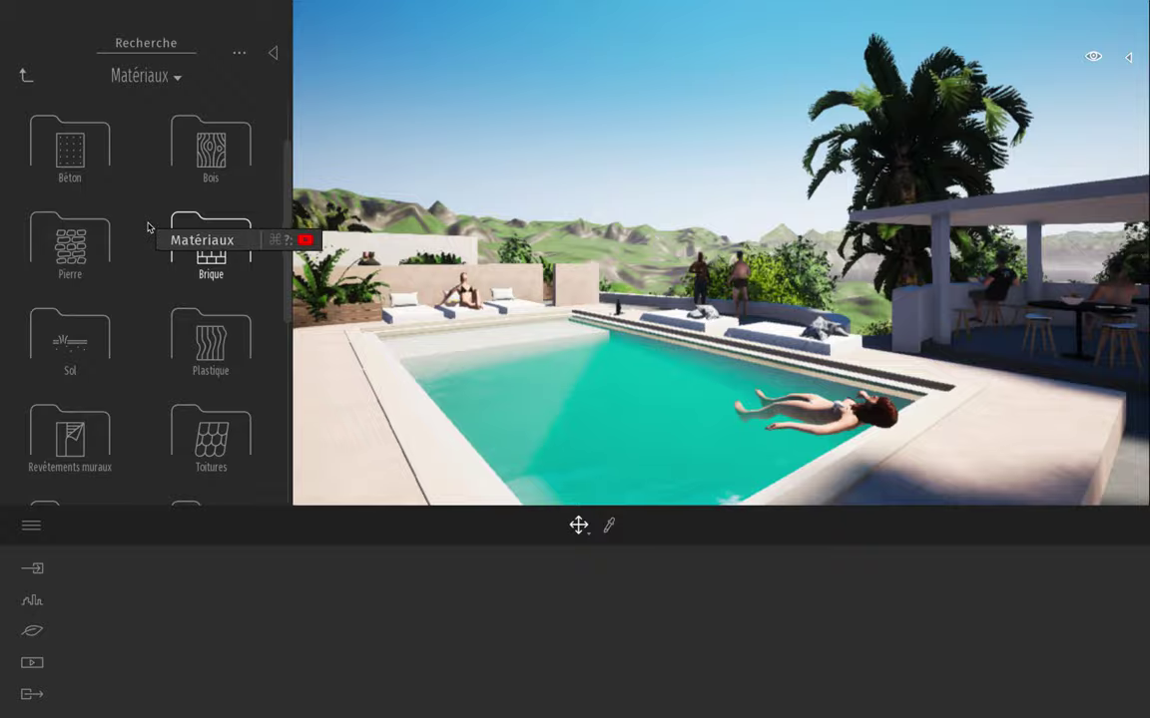
{"action": "scroll", "coordinate": [147, 224], "scroll_direction": "up", "scroll_amount": 1}
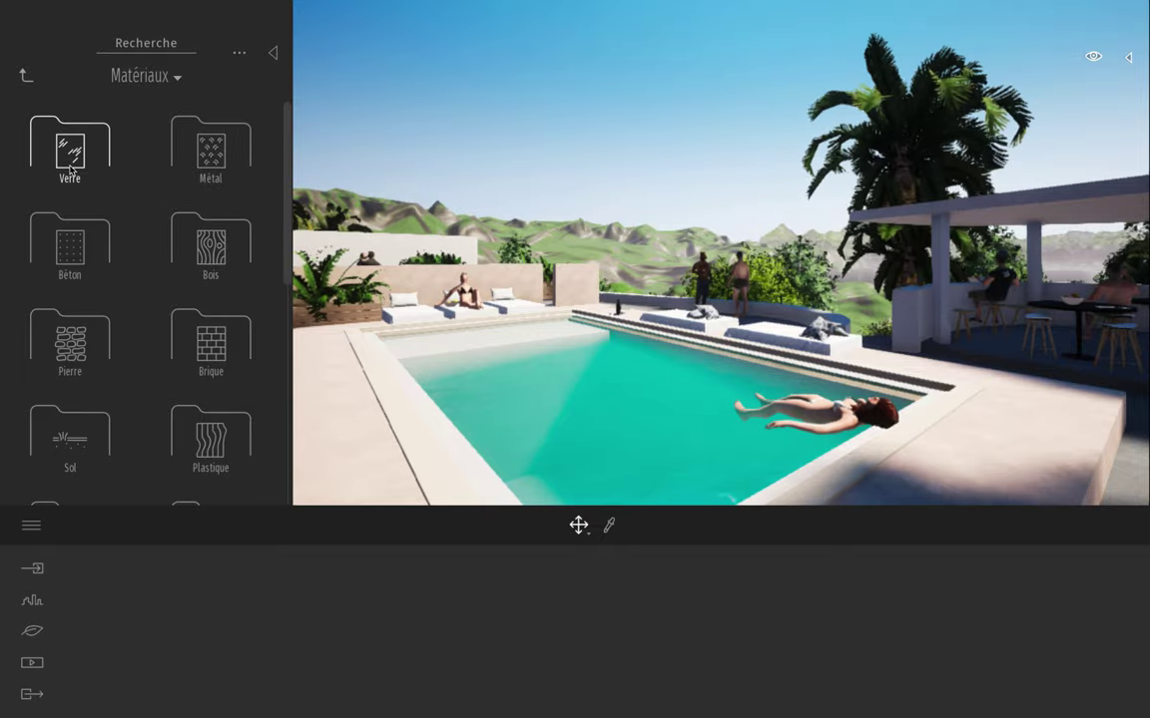
{"action": "left_click", "coordinate": [215, 259]}
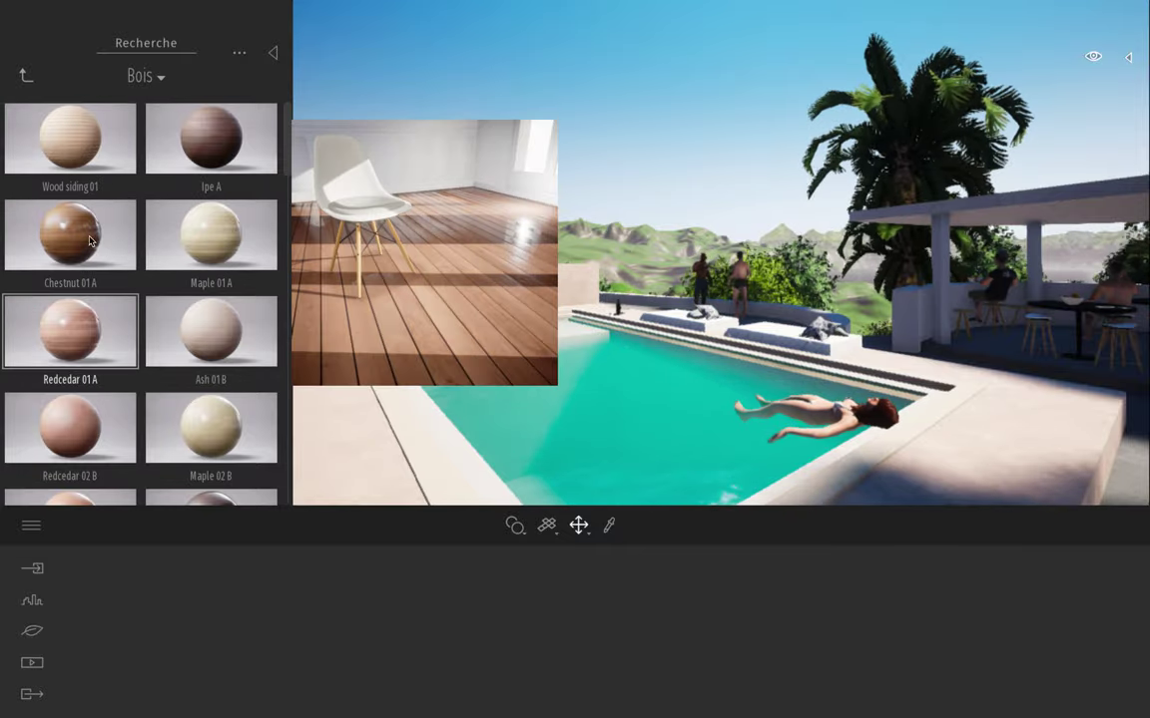
Step: Apply the Wood siding 01 material to the pool terrace, and replace it with Redcedar 01 A
{"action": "left_click_drag", "start_coordinate": [80, 149], "coordinate": [1034, 420]}
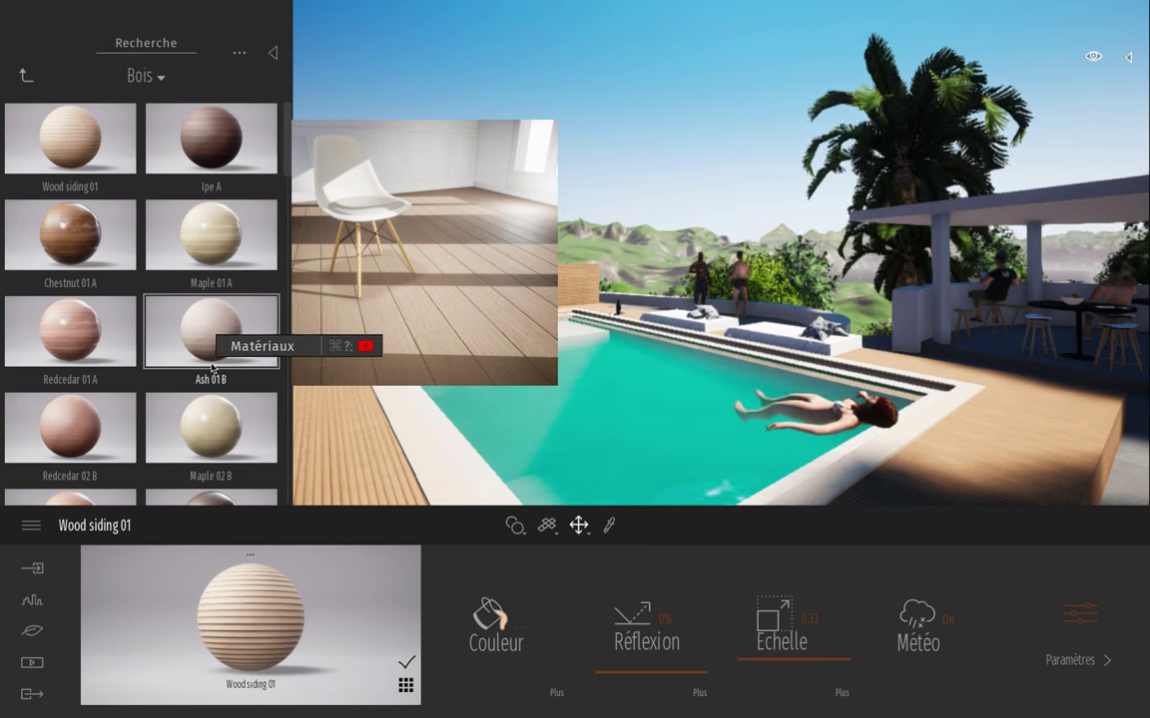
{"action": "left_click_drag", "start_coordinate": [112, 356], "coordinate": [335, 430]}
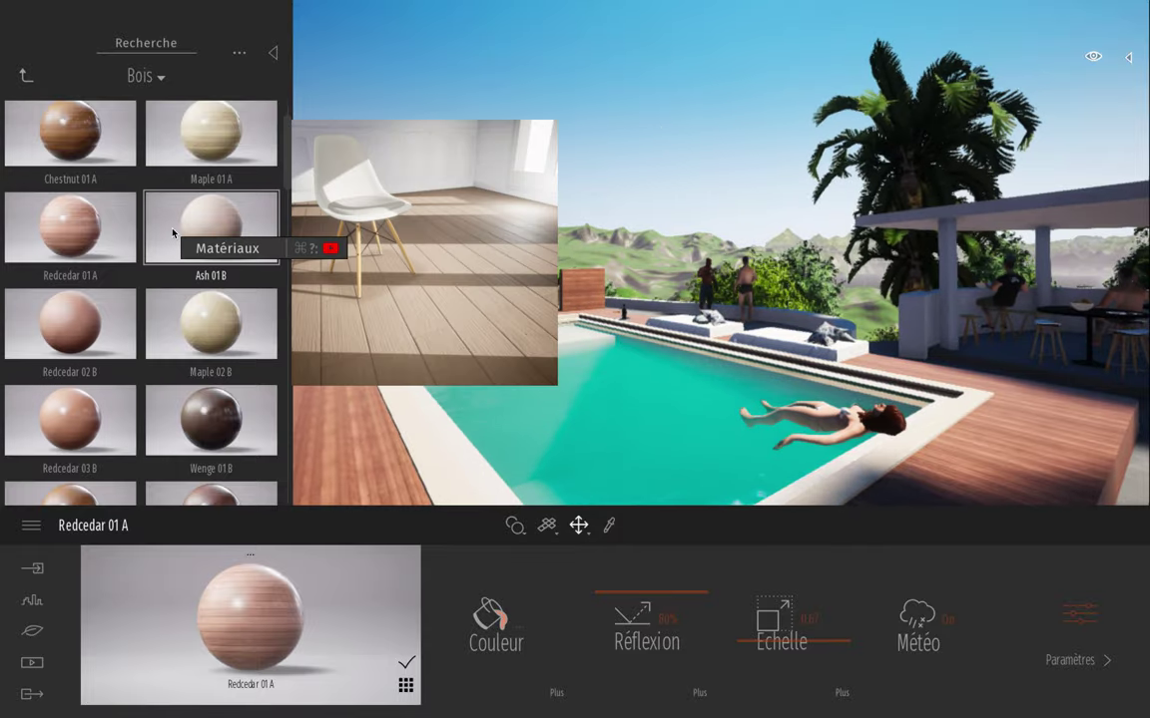
Step: Examine the remaining wood materials and the brick materials (Brique) in the library
{"action": "scroll", "coordinate": [153, 211], "scroll_direction": "down", "scroll_amount": 10}
{"action": "scroll", "coordinate": [172, 236], "scroll_direction": "down", "scroll_amount": 4}
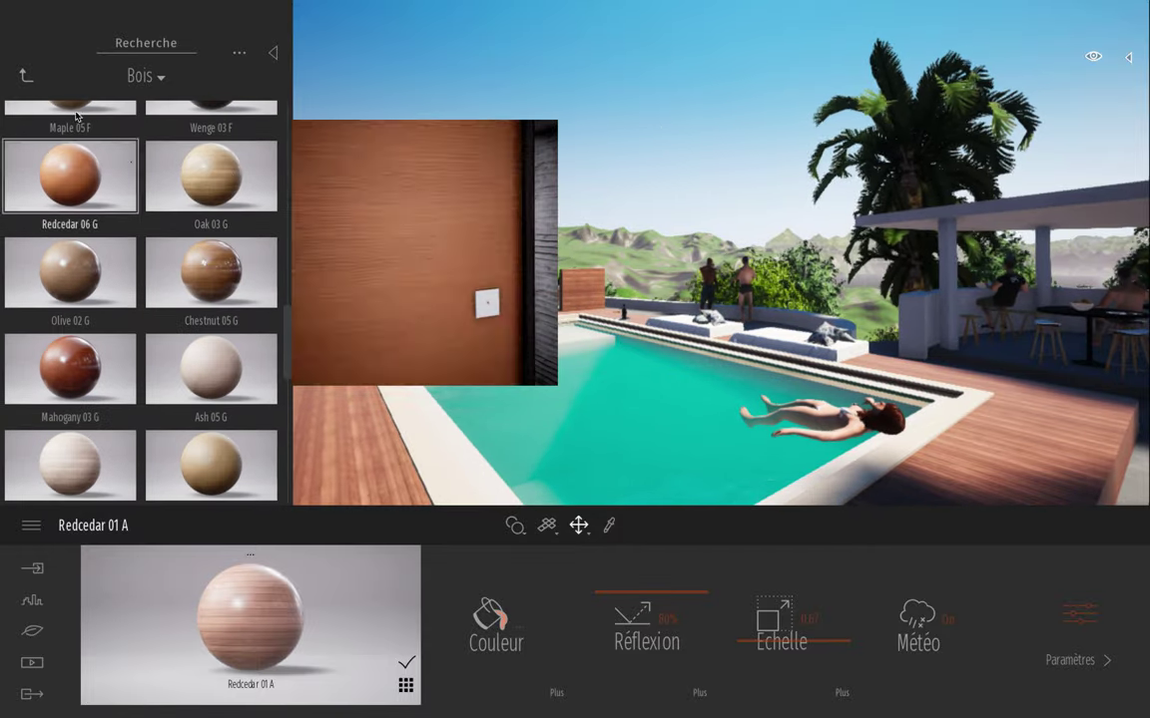
{"action": "left_click", "coordinate": [32, 84]}
{"action": "scroll", "coordinate": [173, 227], "scroll_direction": "down", "scroll_amount": 1}
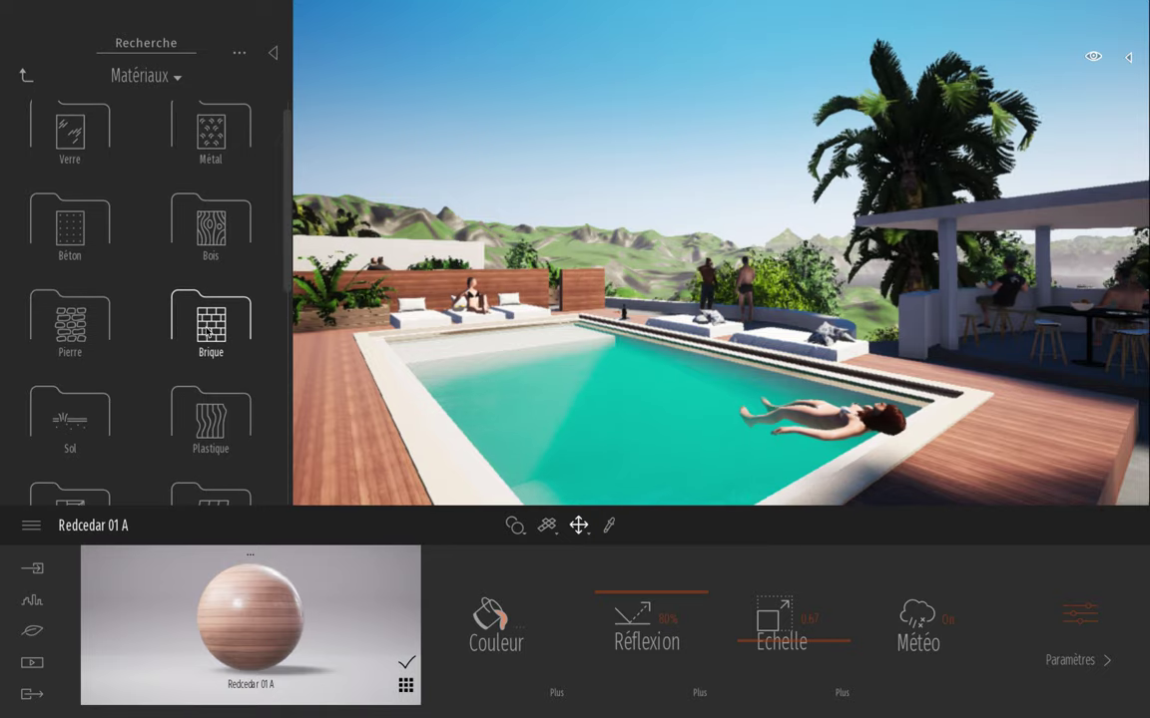
{"action": "left_click", "coordinate": [211, 321]}
{"action": "scroll", "coordinate": [115, 201], "scroll_direction": "down", "scroll_amount": 6}
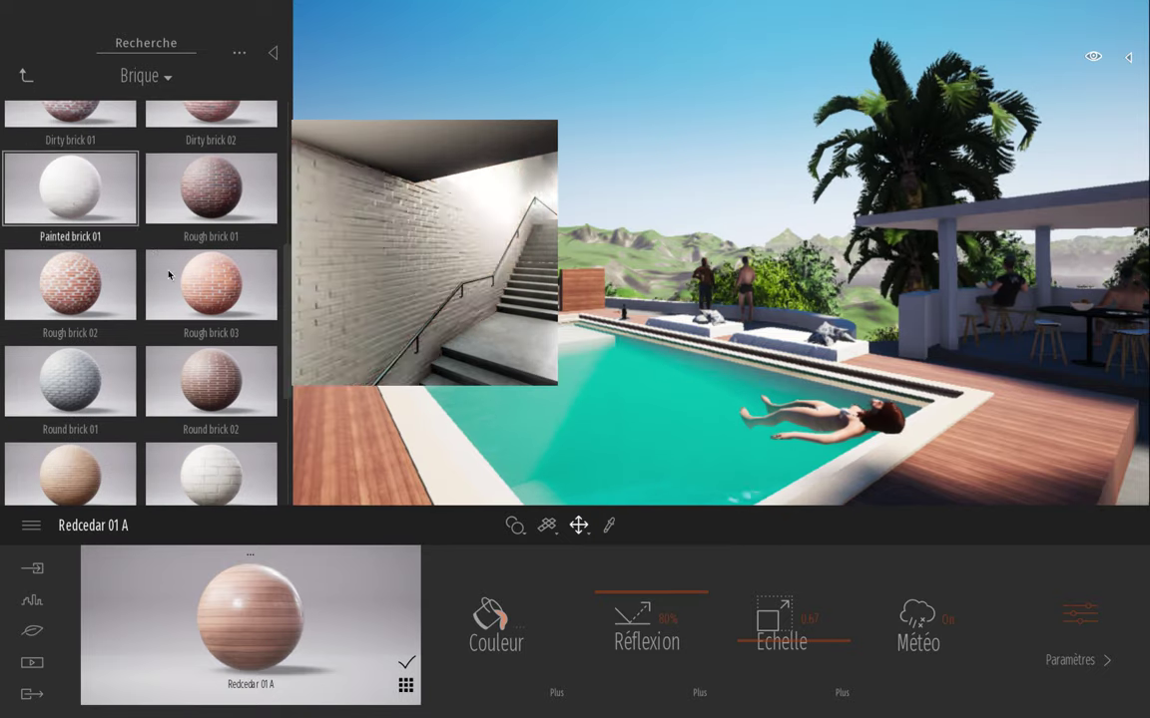
{"action": "scroll", "coordinate": [84, 261], "scroll_direction": "down", "scroll_amount": 5}
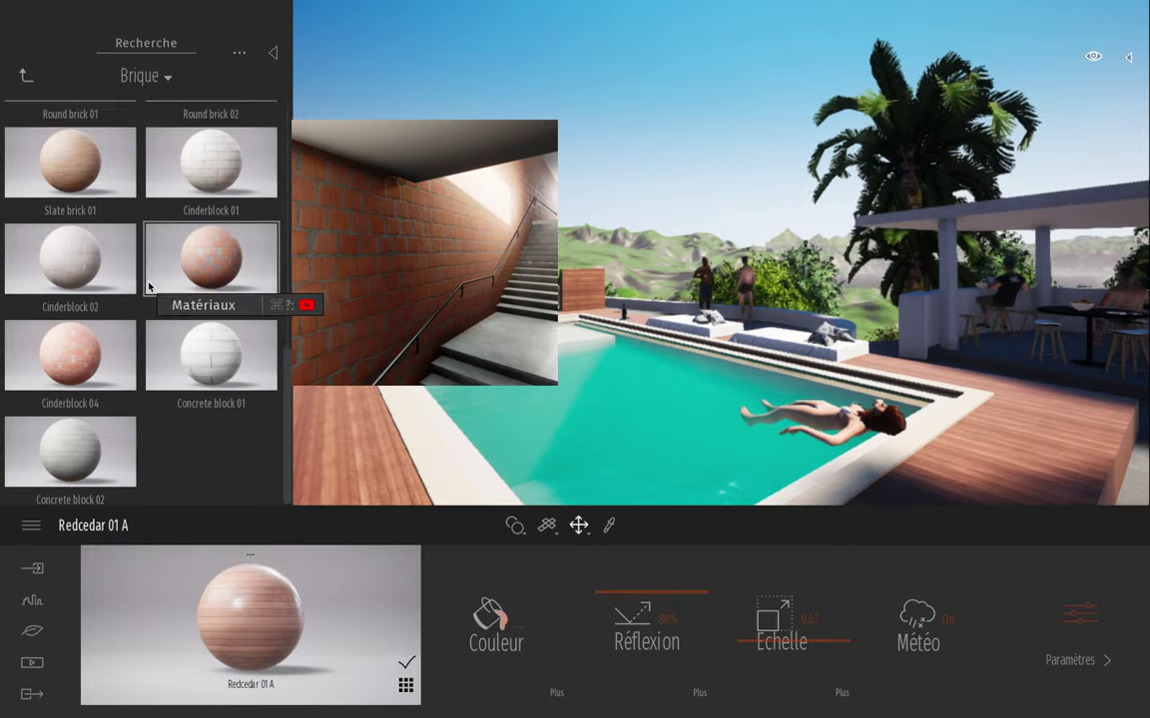
Step: Try the Asphalt 4 material from the built ground materials (Sol, Construit) on the pool terrace
{"action": "left_click", "coordinate": [25, 77]}
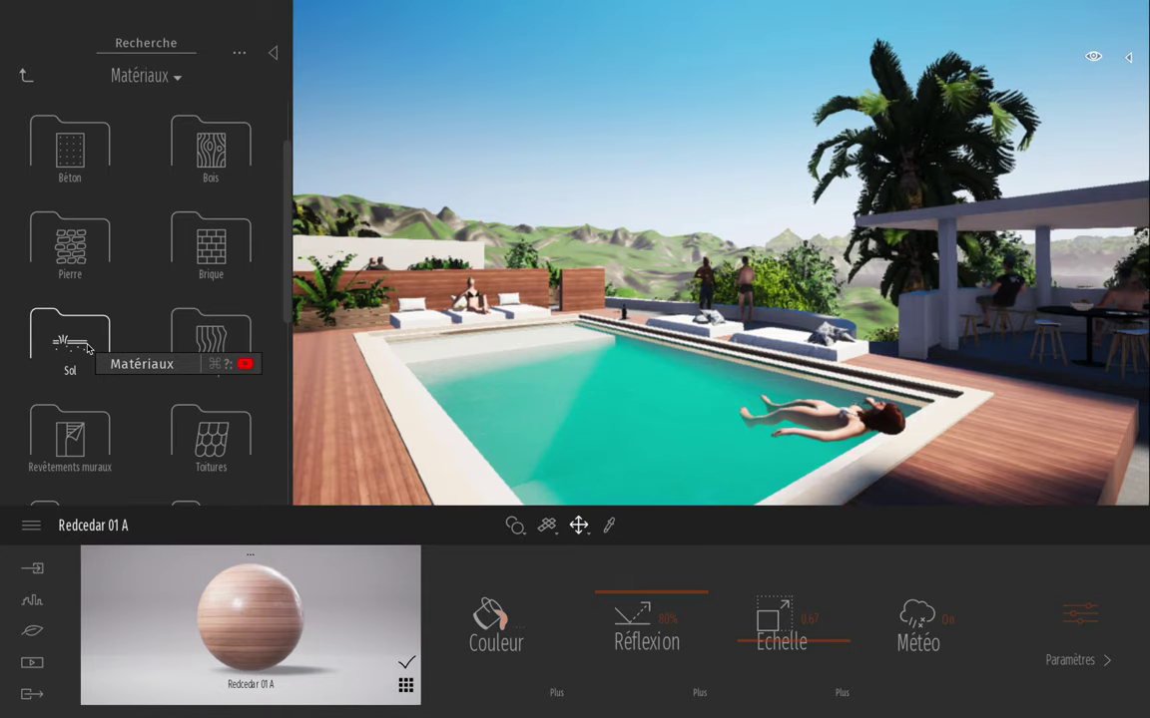
{"action": "left_click", "coordinate": [75, 367]}
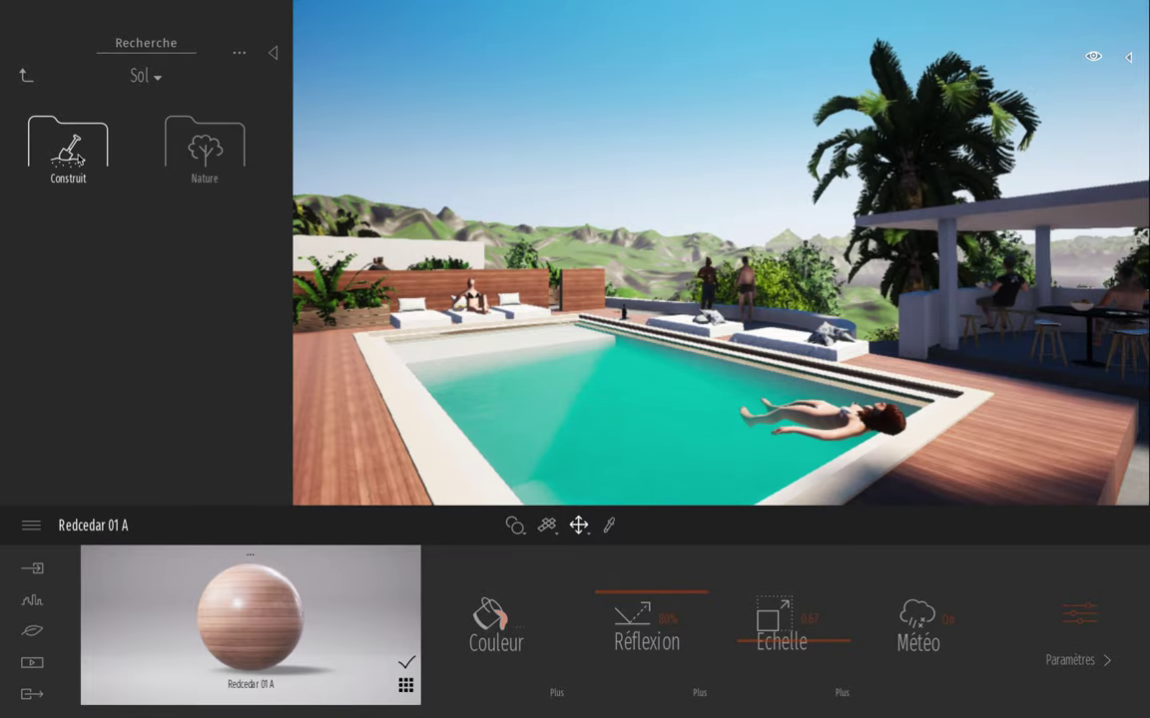
{"action": "left_click", "coordinate": [70, 148]}
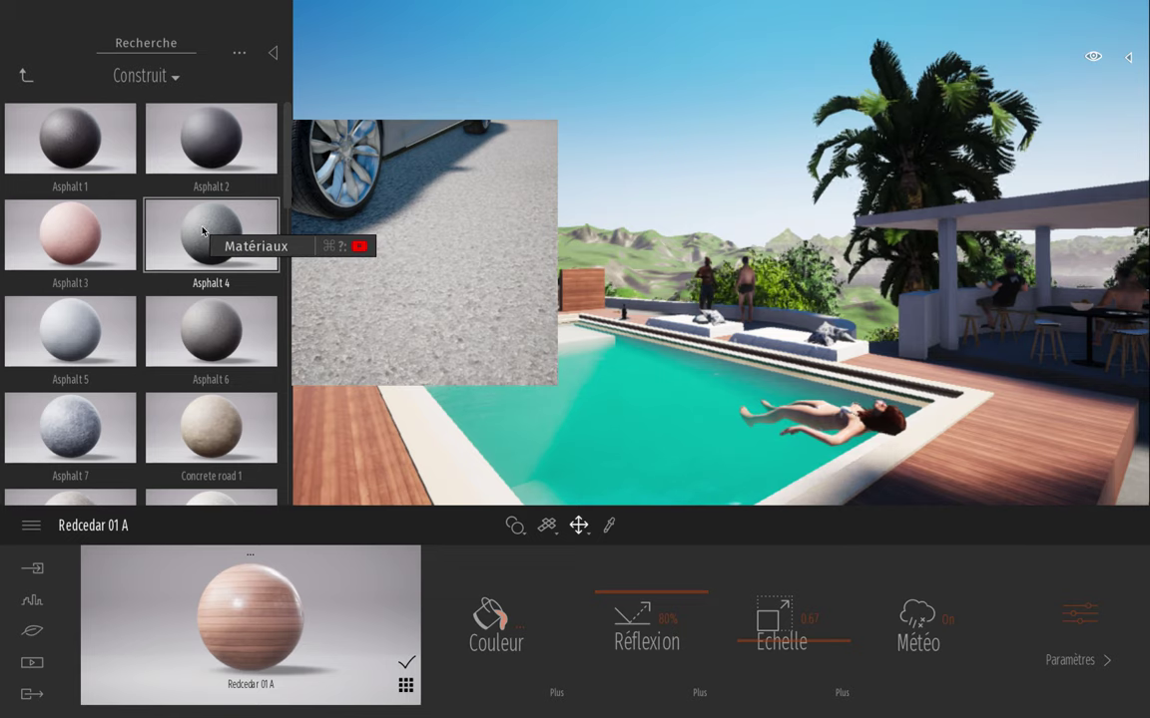
{"action": "left_click_drag", "start_coordinate": [200, 237], "coordinate": [1008, 444]}
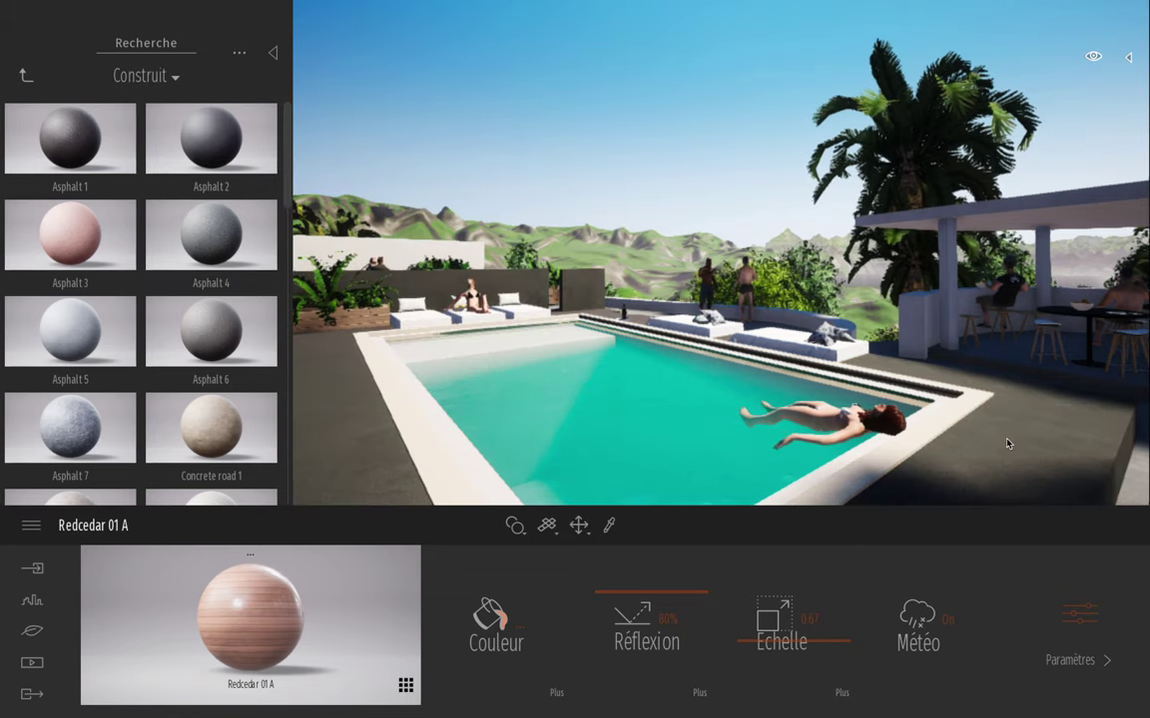
{"action": "left_click_drag", "start_coordinate": [1008, 444], "coordinate": [129, 271]}
Step: Examine the remaining built ground materials and the natural ground materials (Nature)
{"action": "scroll", "coordinate": [132, 284], "scroll_direction": "down", "scroll_amount": 6}
{"action": "scroll", "coordinate": [131, 287], "scroll_direction": "down", "scroll_amount": 10}
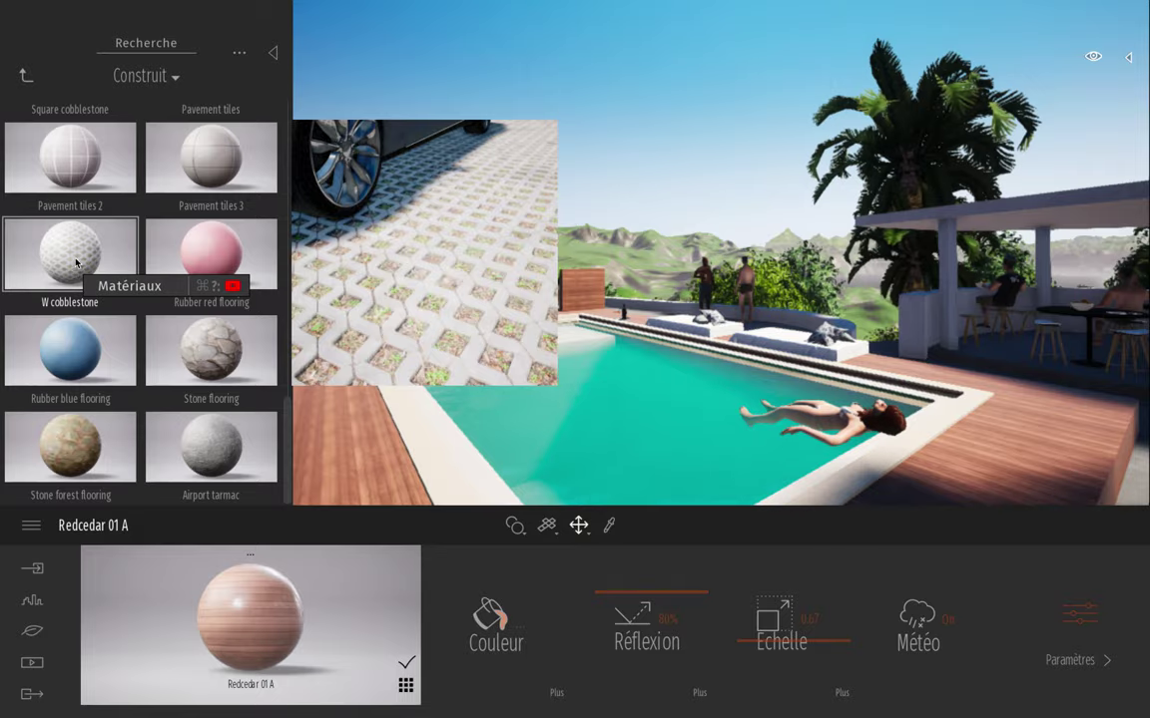
{"action": "left_click_drag", "start_coordinate": [75, 268], "coordinate": [145, 302]}
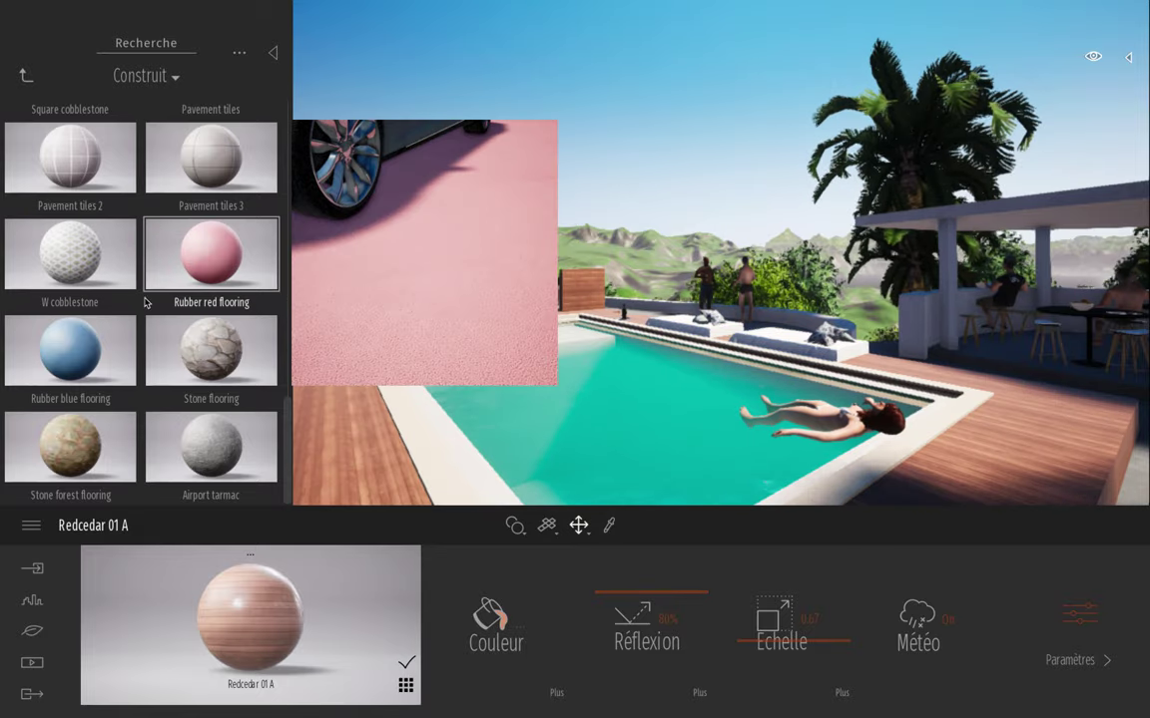
{"action": "left_click", "coordinate": [26, 77]}
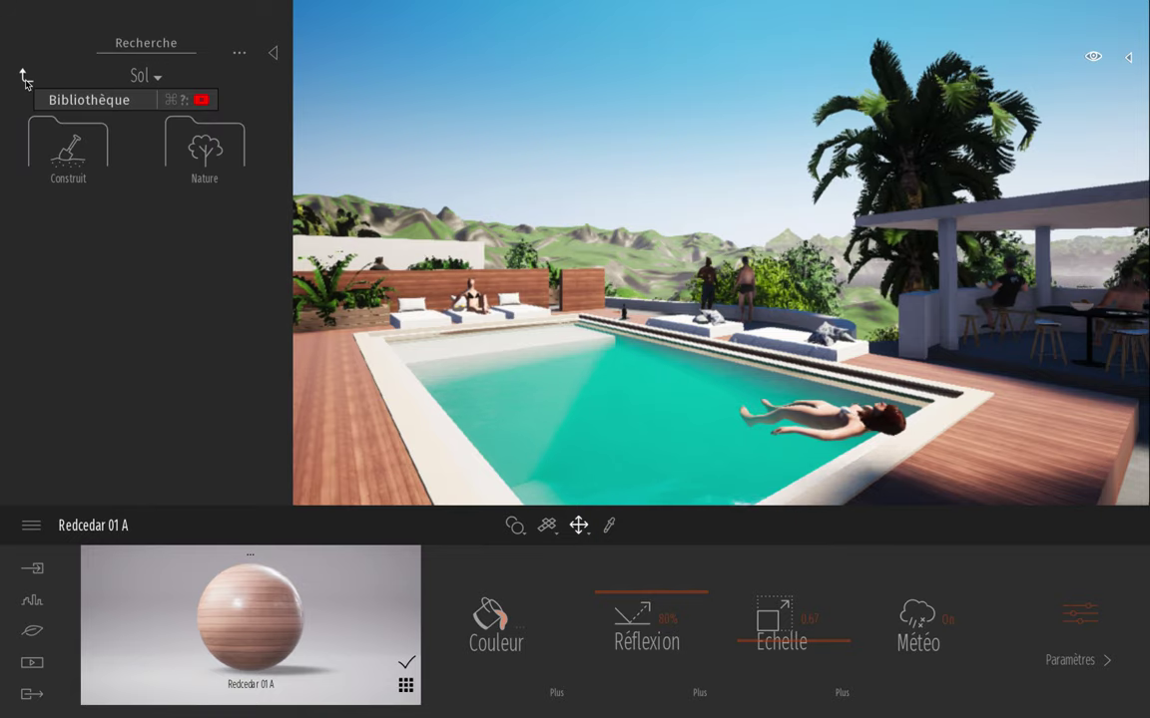
{"action": "left_click", "coordinate": [203, 140]}
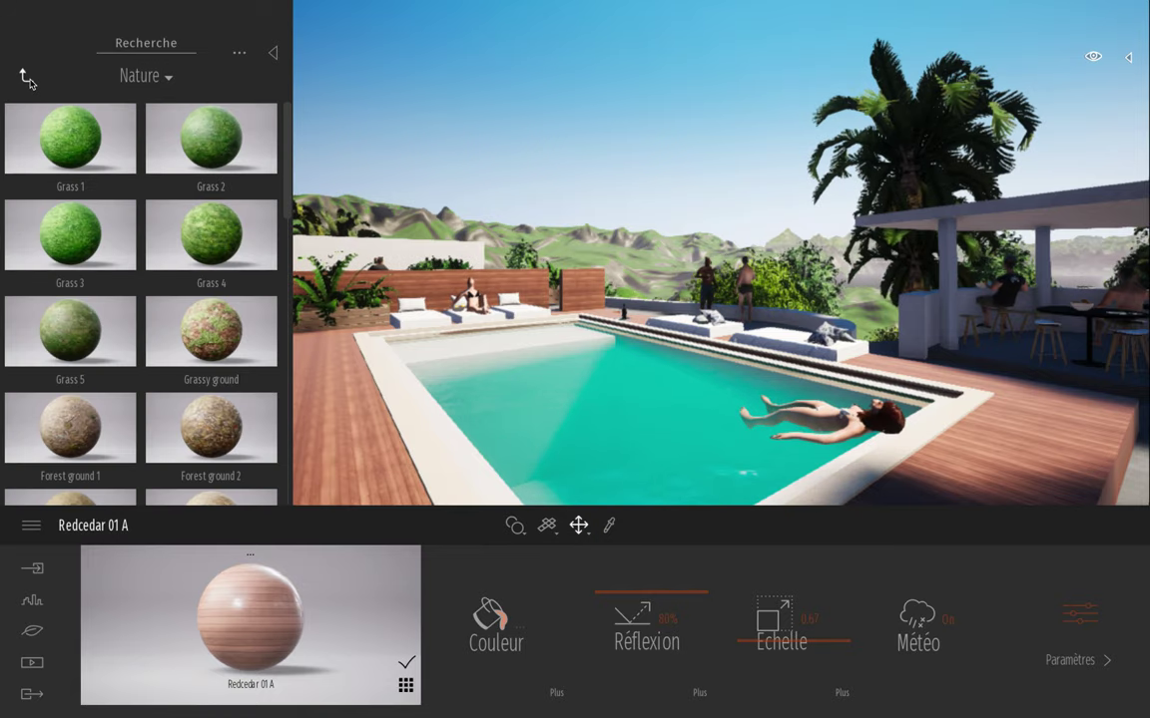
{"action": "left_click_drag", "start_coordinate": [168, 227], "coordinate": [140, 266]}
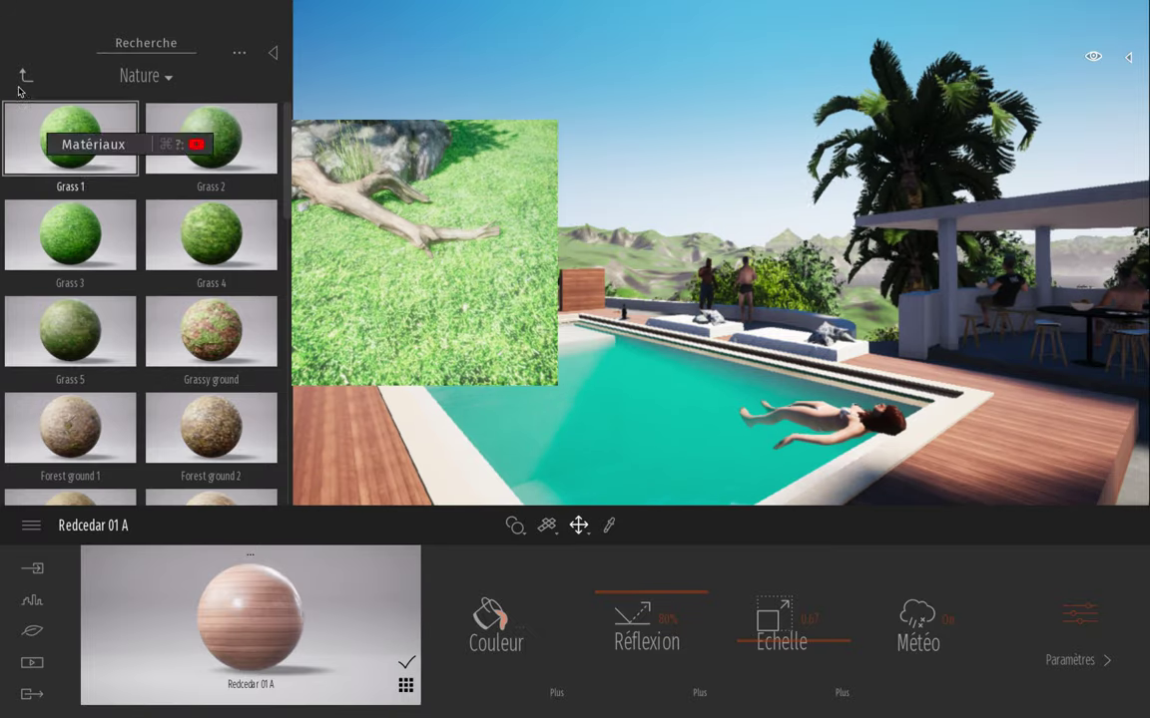
Step: Place a Date palm 1 from the library's trees (Arbres) at the far edge of the pool, beside the sunbeds
{"action": "left_click", "coordinate": [24, 77]}
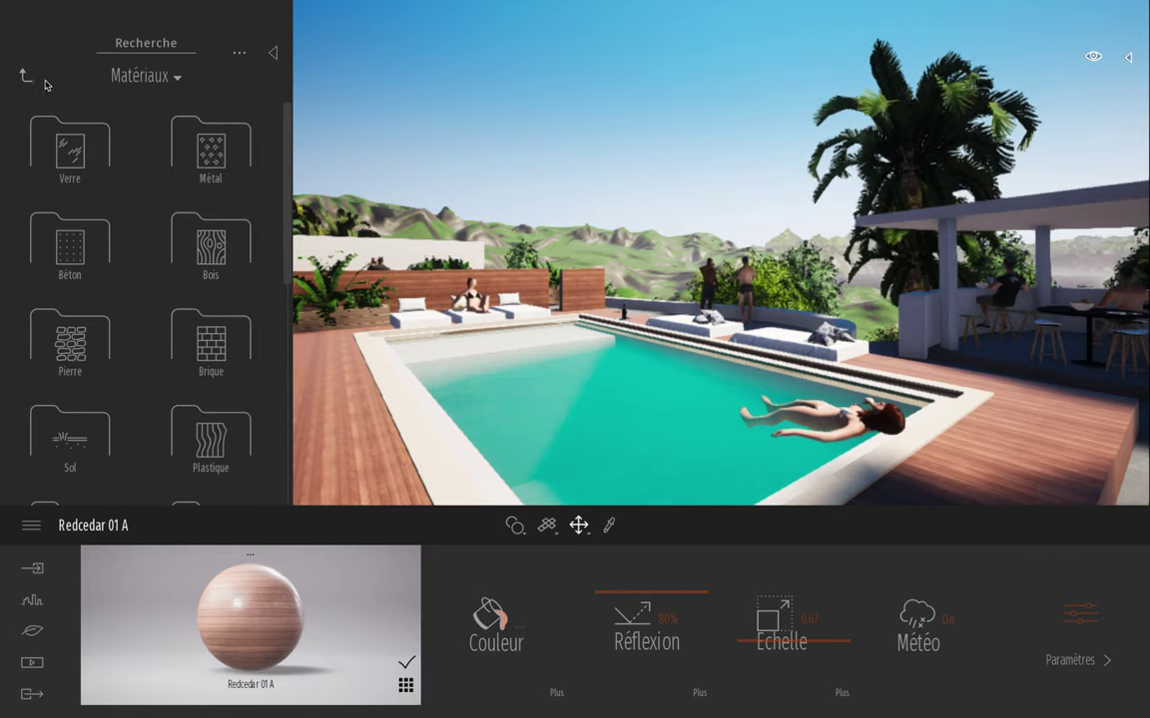
{"action": "left_click", "coordinate": [28, 78]}
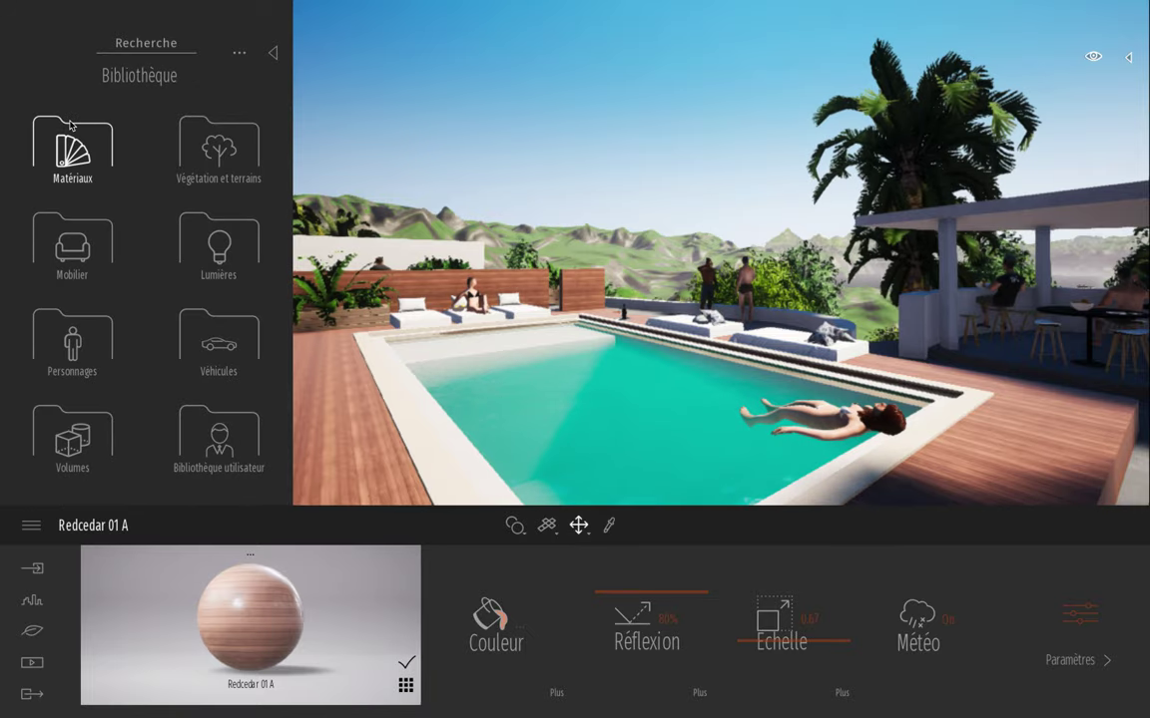
{"action": "left_click", "coordinate": [212, 163]}
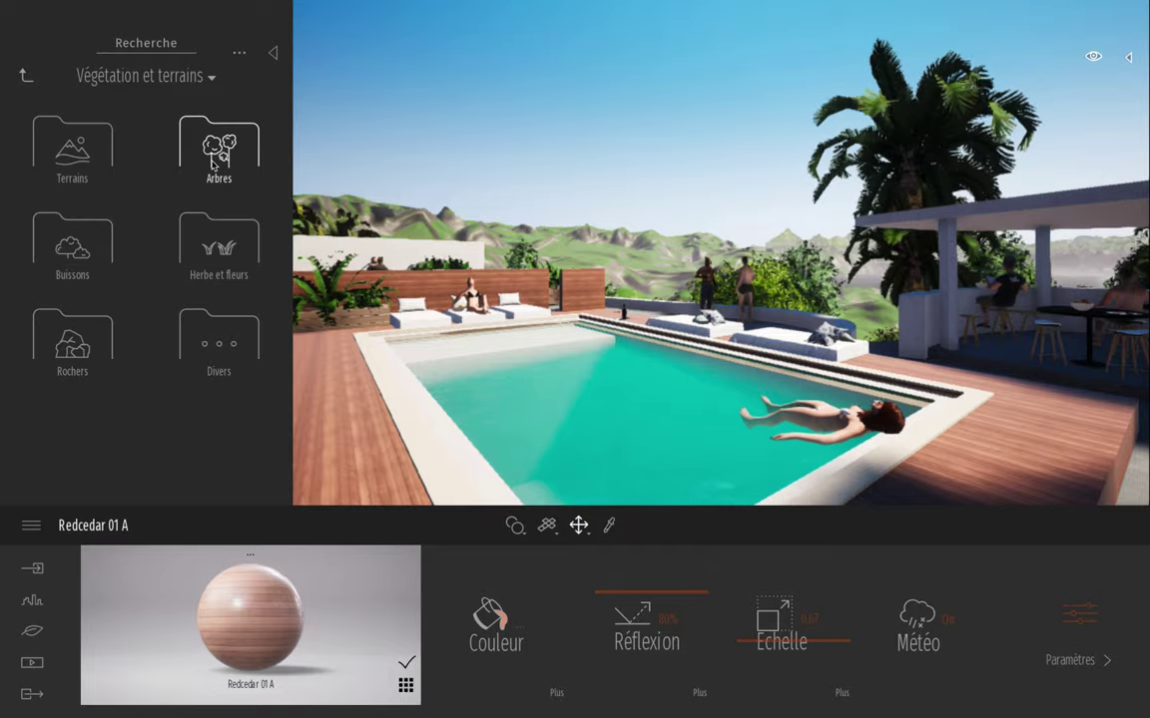
{"action": "left_click", "coordinate": [213, 164]}
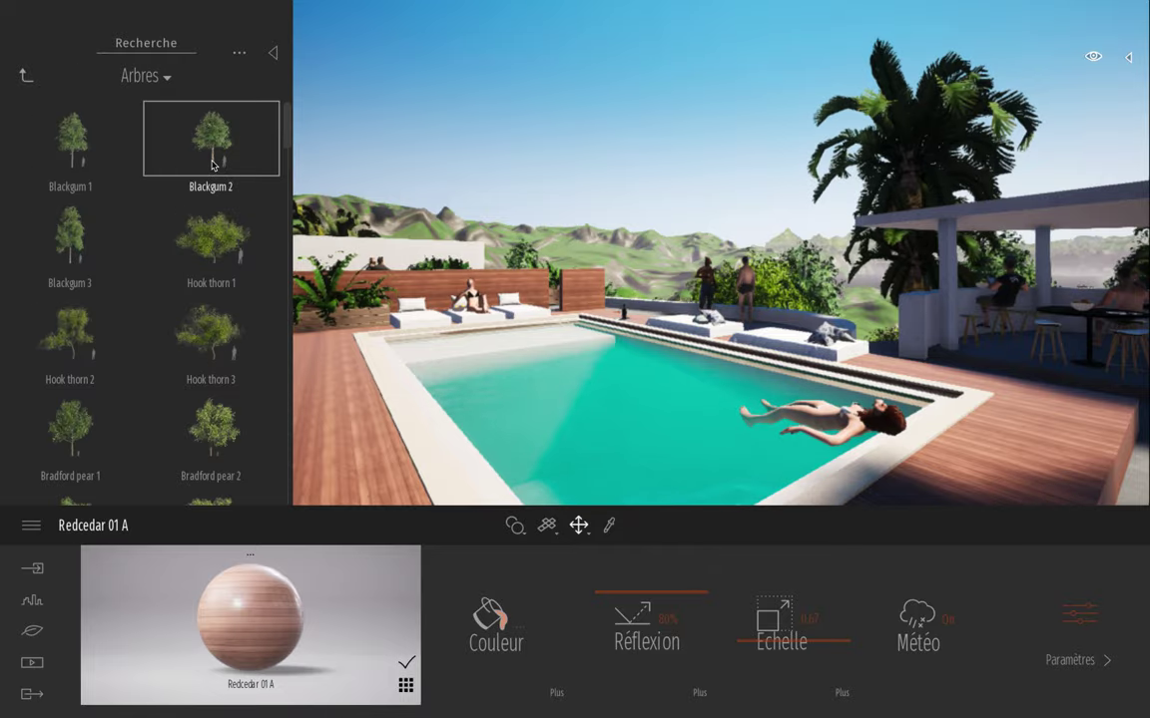
{"action": "scroll", "coordinate": [133, 236], "scroll_direction": "down", "scroll_amount": 5}
{"action": "scroll", "coordinate": [136, 237], "scroll_direction": "down", "scroll_amount": 6}
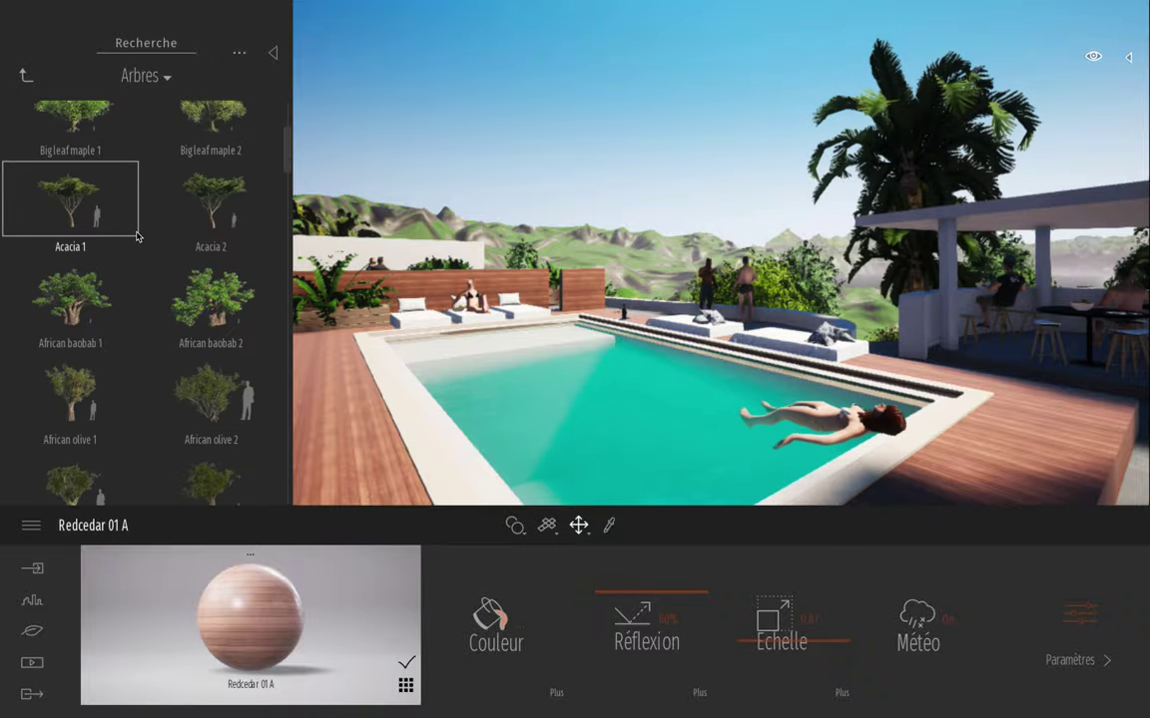
{"action": "scroll", "coordinate": [137, 236], "scroll_direction": "down", "scroll_amount": 8}
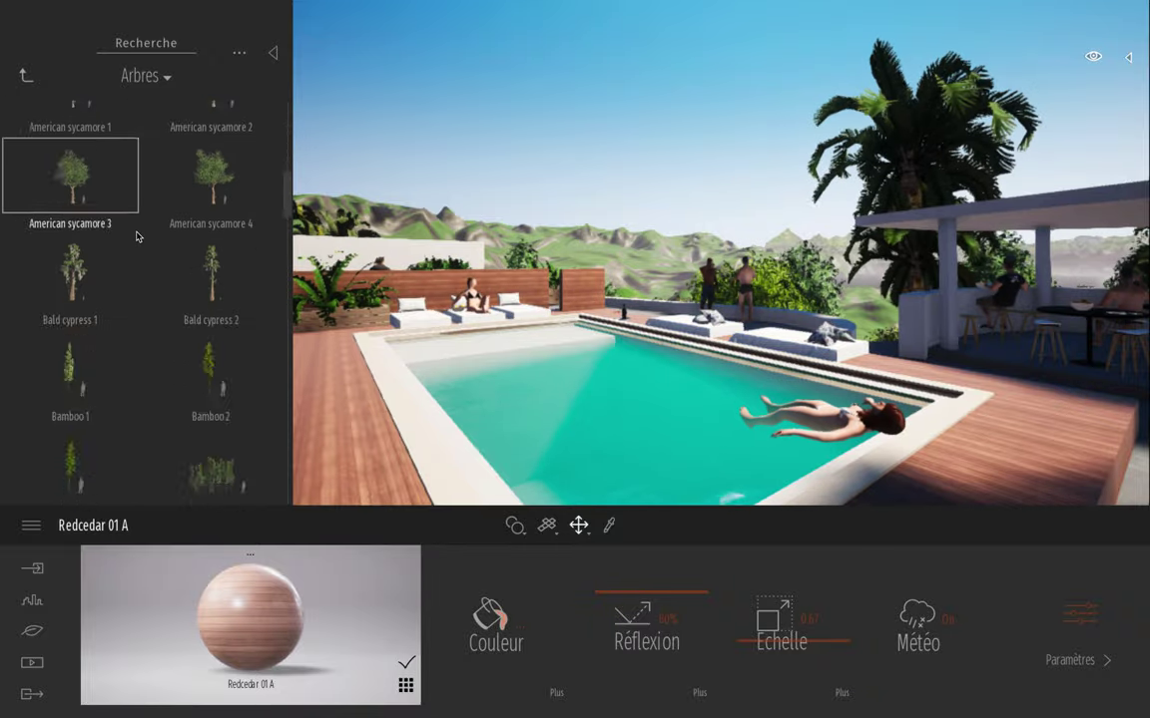
{"action": "scroll", "coordinate": [137, 237], "scroll_direction": "down", "scroll_amount": 10}
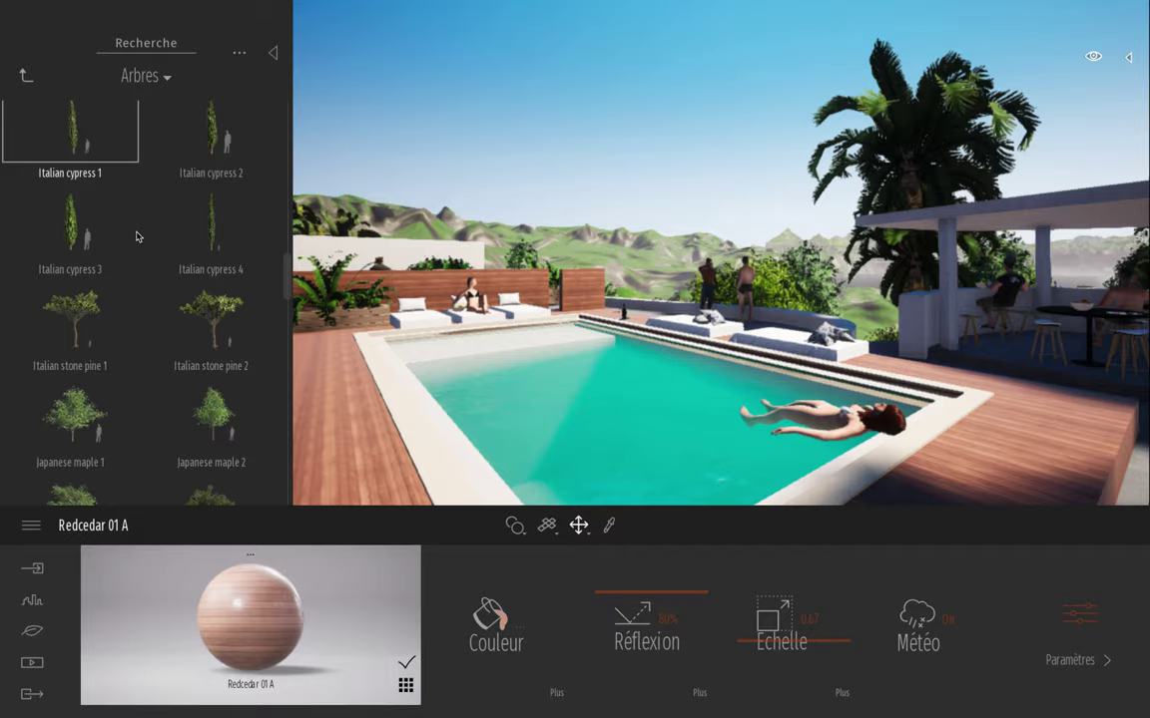
{"action": "scroll", "coordinate": [137, 236], "scroll_direction": "down", "scroll_amount": 4}
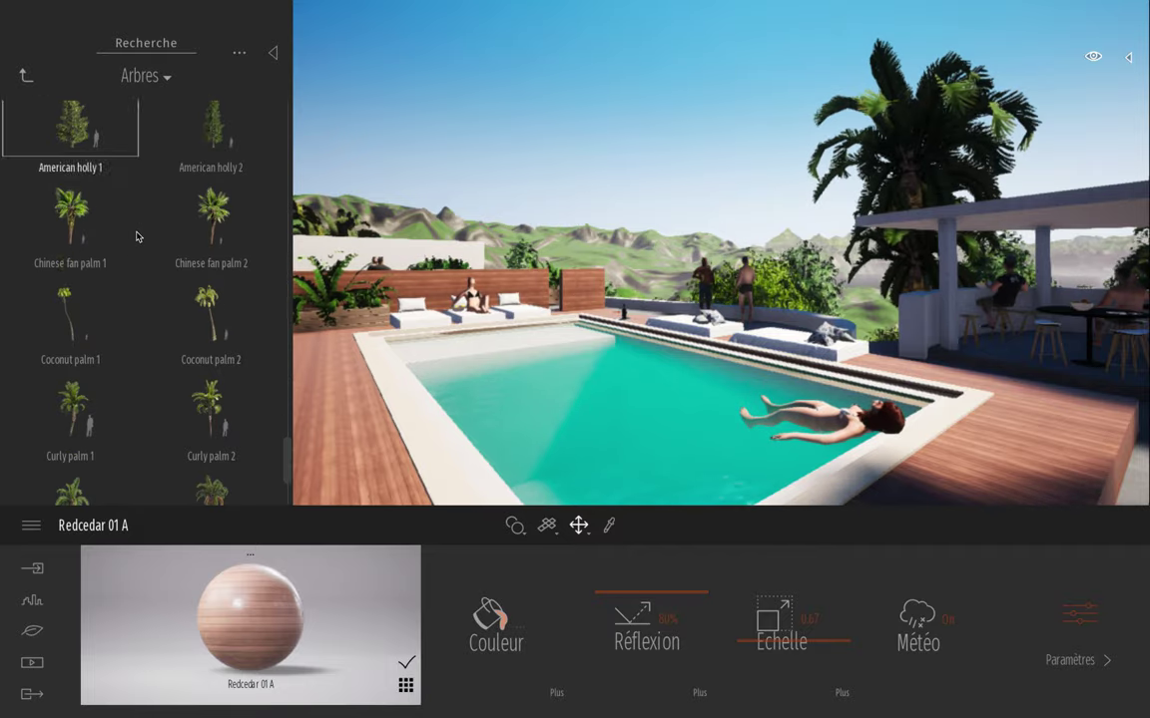
{"action": "scroll", "coordinate": [137, 236], "scroll_direction": "down", "scroll_amount": 2}
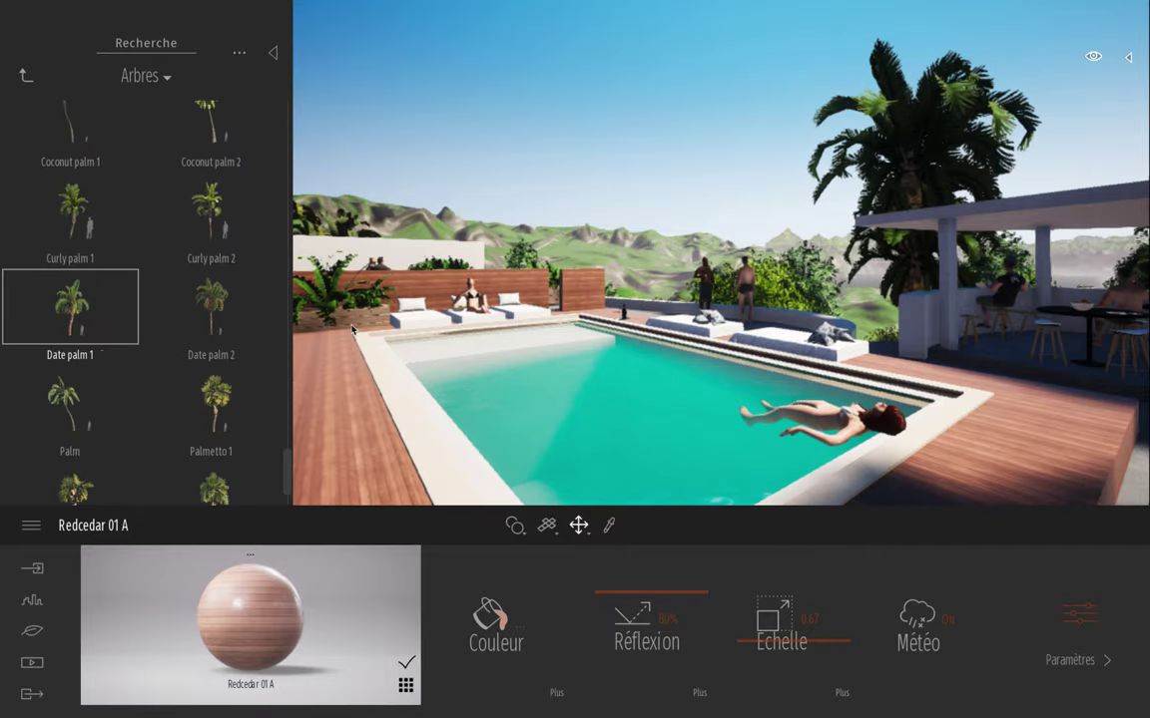
{"action": "left_click_drag", "start_coordinate": [352, 329], "coordinate": [651, 320]}
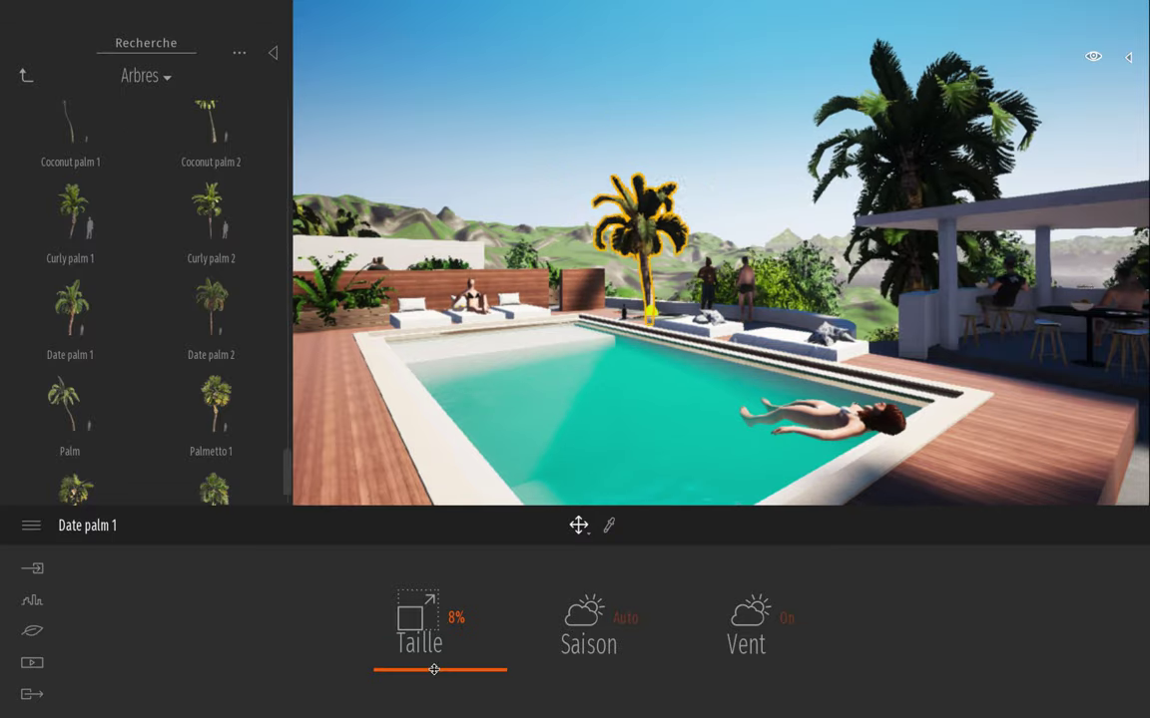
Step: Set the new date palm's size (Taille) to 24% and its season (Saison) to Hiver
{"action": "left_click_drag", "start_coordinate": [432, 604], "coordinate": [421, 686]}
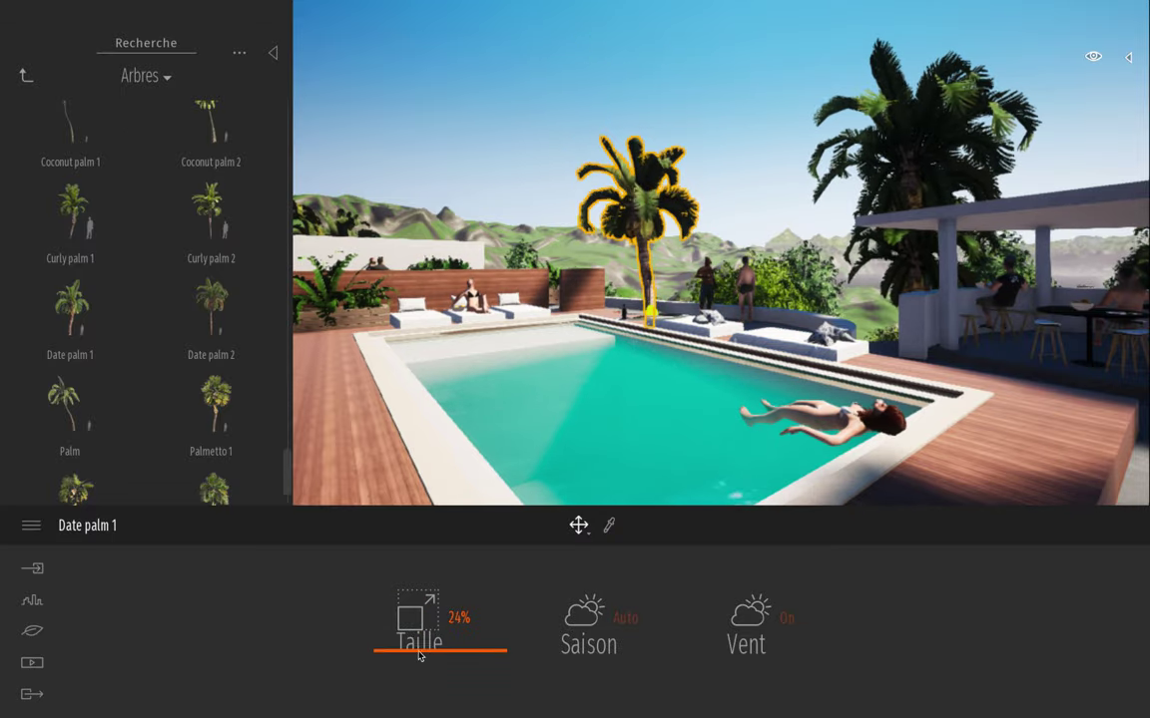
{"action": "left_click", "coordinate": [621, 620]}
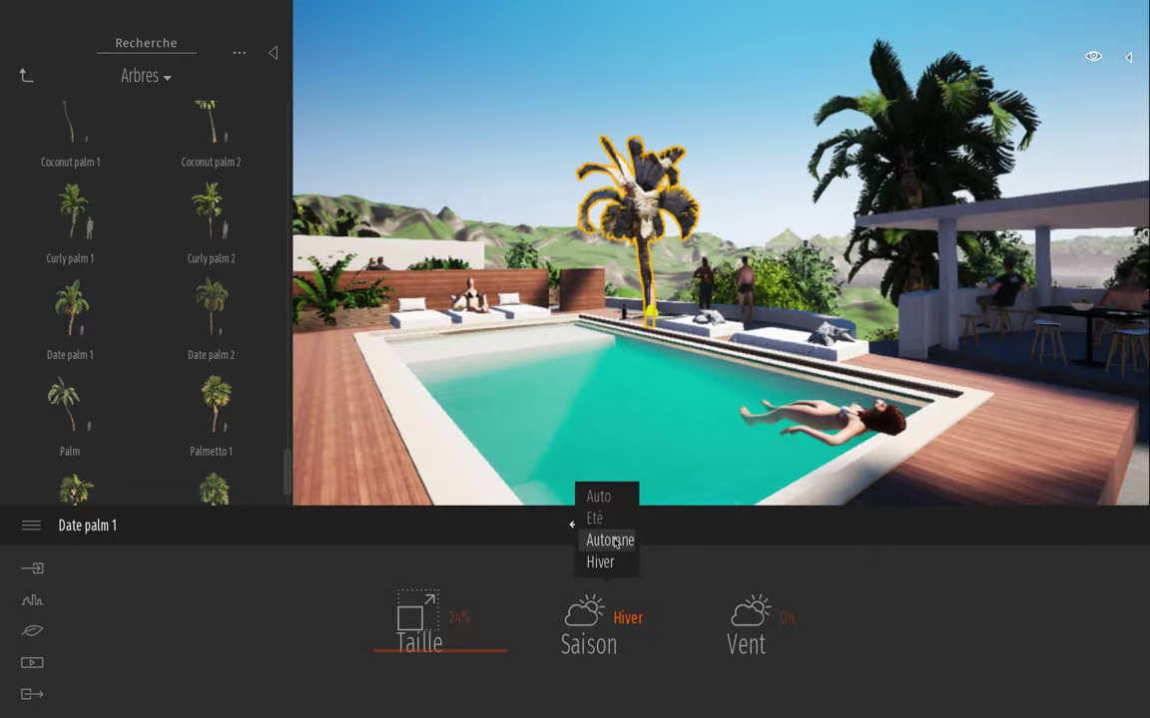
{"action": "left_click", "coordinate": [619, 564]}
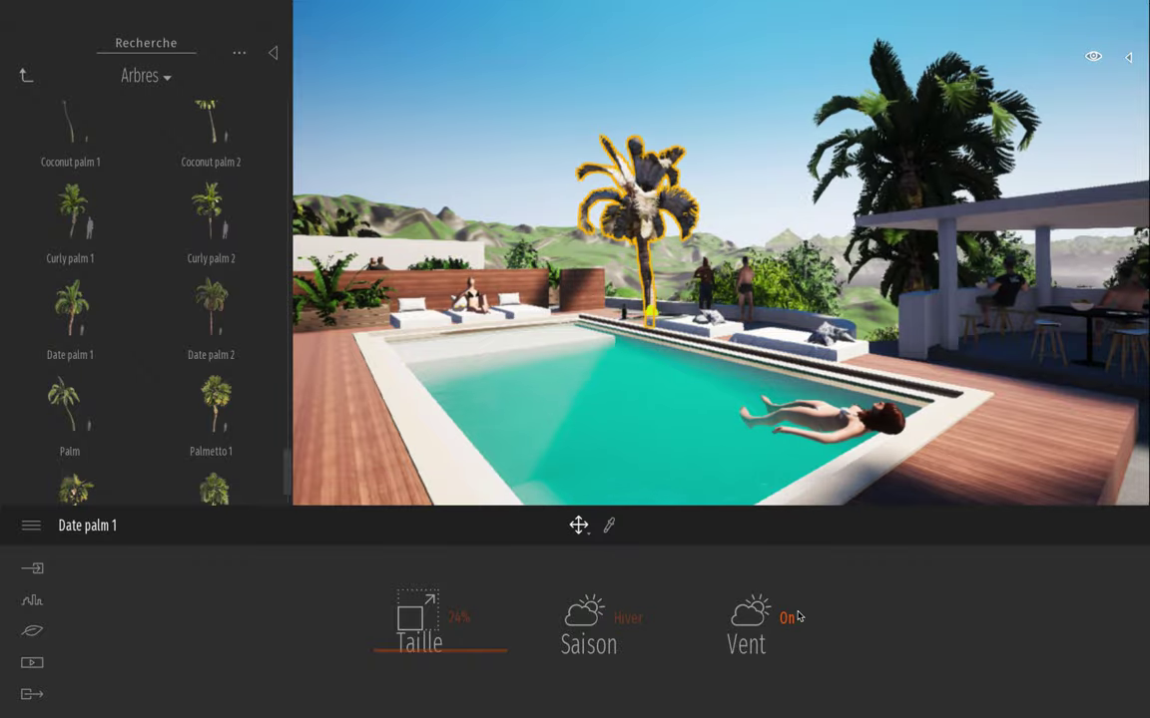
Step: Set the season (Saison) of the date palm at the far edge of the pool to Eté
{"action": "left_click", "coordinate": [593, 630]}
{"action": "left_click", "coordinate": [595, 519]}
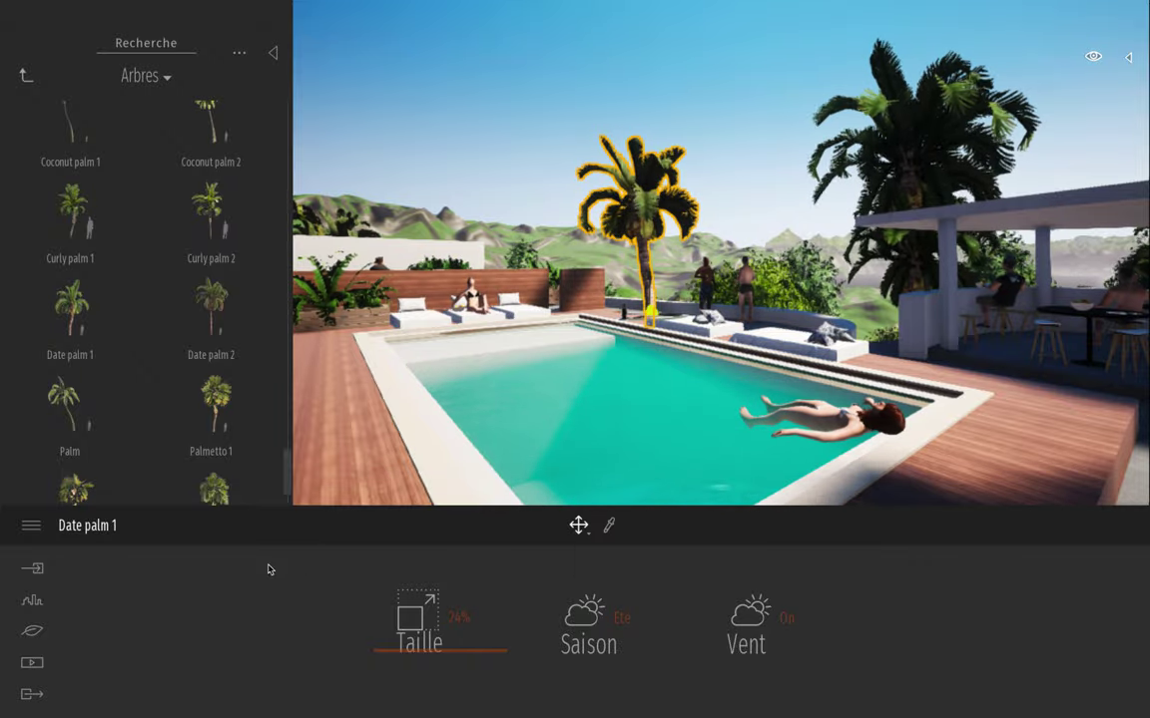
Step: Place a Cinnamon fern and an Azalea 2 from the library's bushes (Buissons) on the pool's edge near the covered bar
{"action": "left_click", "coordinate": [26, 75]}
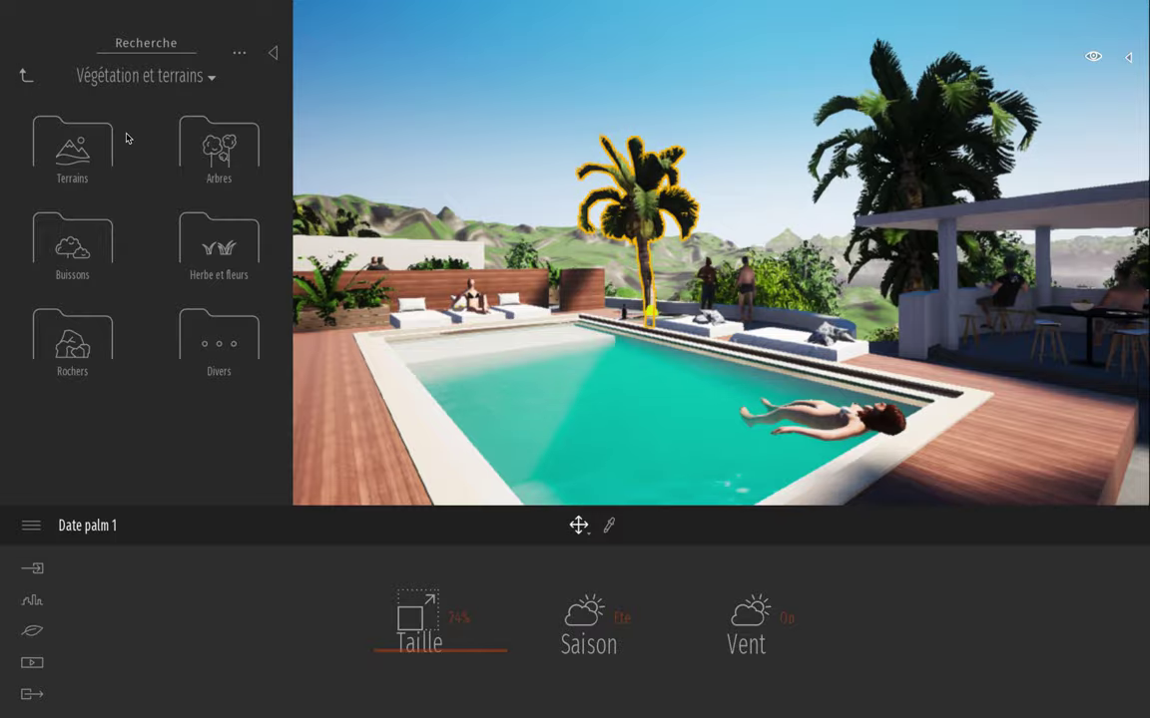
{"action": "left_click", "coordinate": [62, 245]}
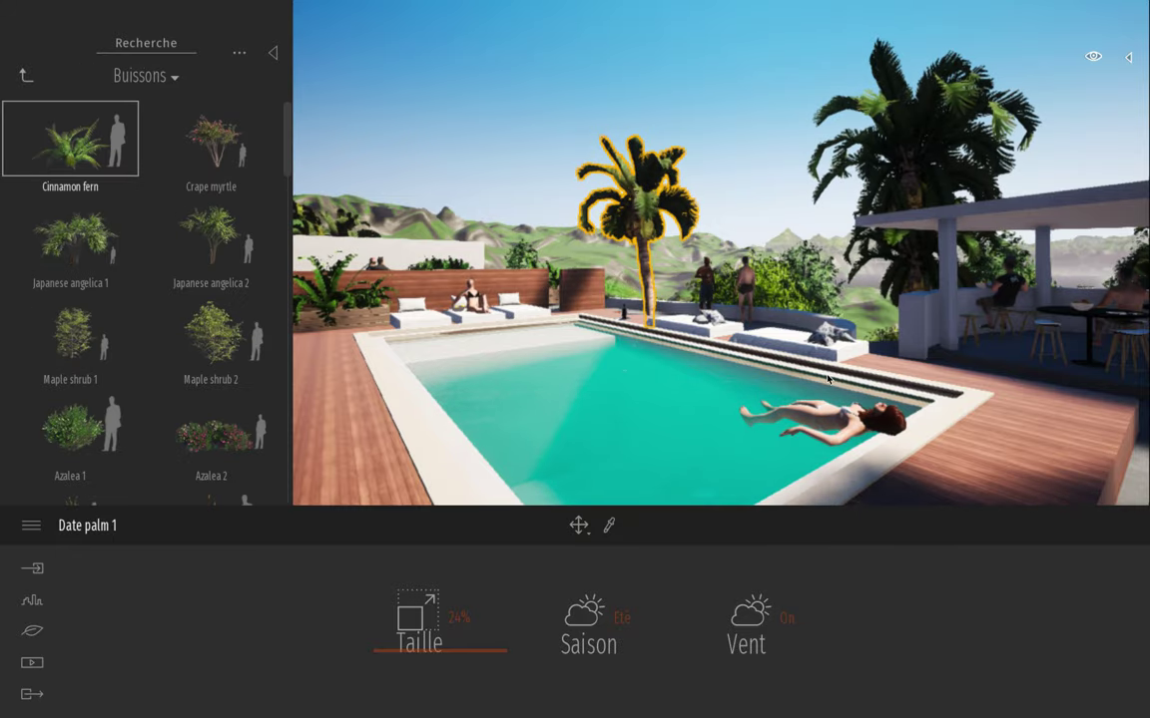
{"action": "left_click", "coordinate": [893, 369]}
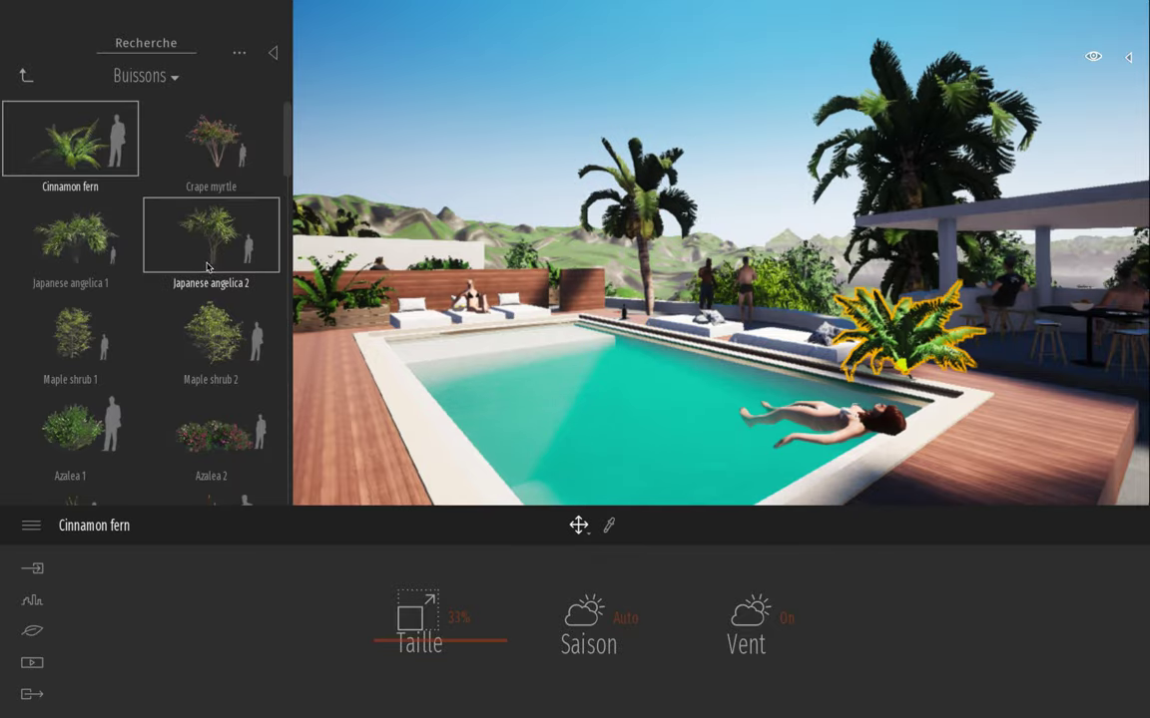
{"action": "scroll", "coordinate": [208, 266], "scroll_direction": "down", "scroll_amount": 3}
{"action": "left_click_drag", "start_coordinate": [209, 187], "coordinate": [1001, 379]}
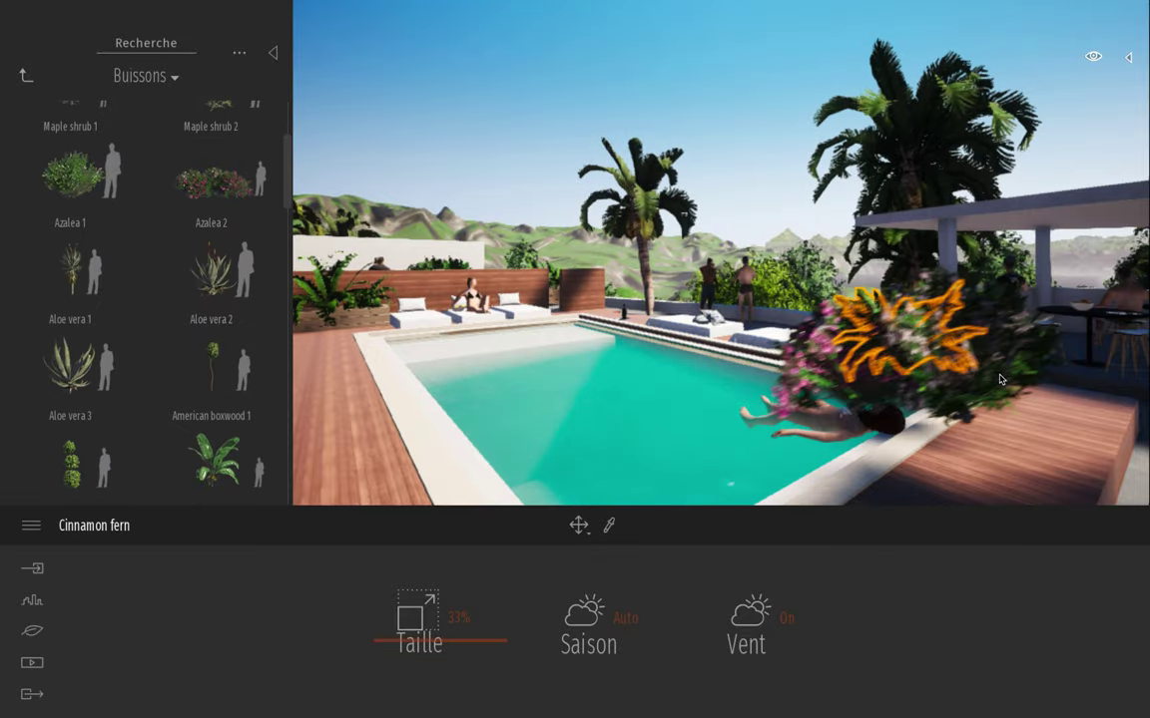
{"action": "left_click", "coordinate": [1001, 380]}
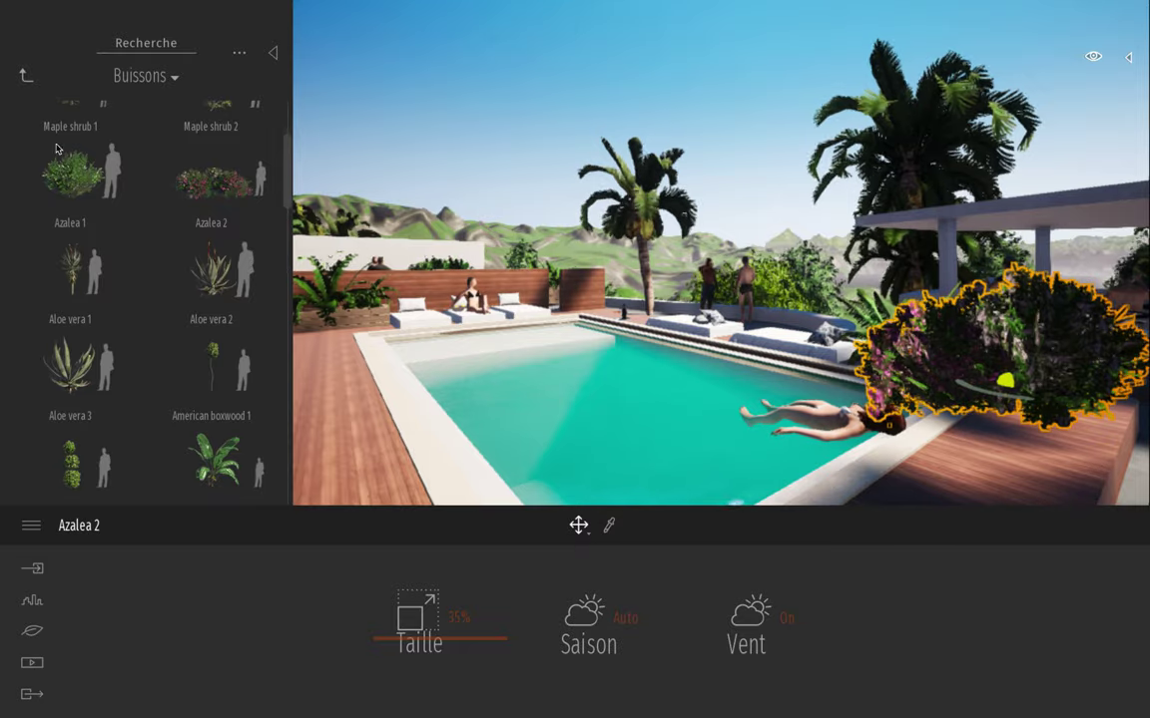
Step: Examine the grass and flower models (Herbe et fleurs) in the vegetation library
{"action": "left_click", "coordinate": [26, 75]}
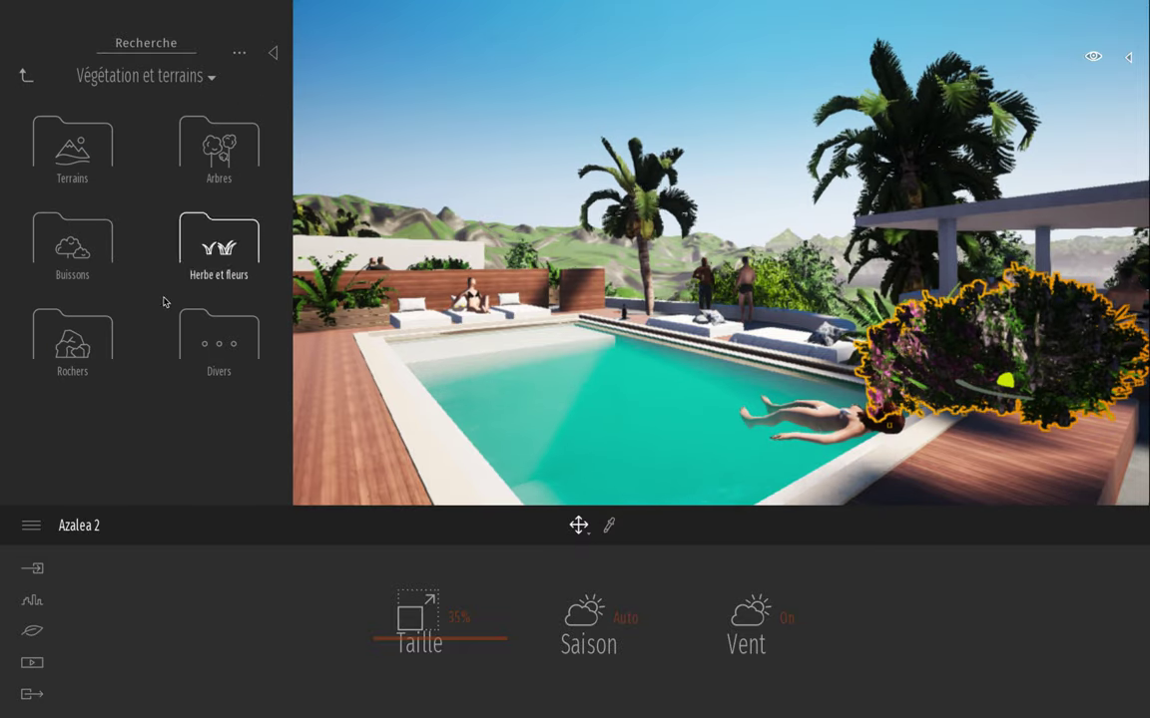
{"action": "left_click", "coordinate": [209, 250]}
{"action": "scroll", "coordinate": [199, 199], "scroll_direction": "down", "scroll_amount": 3}
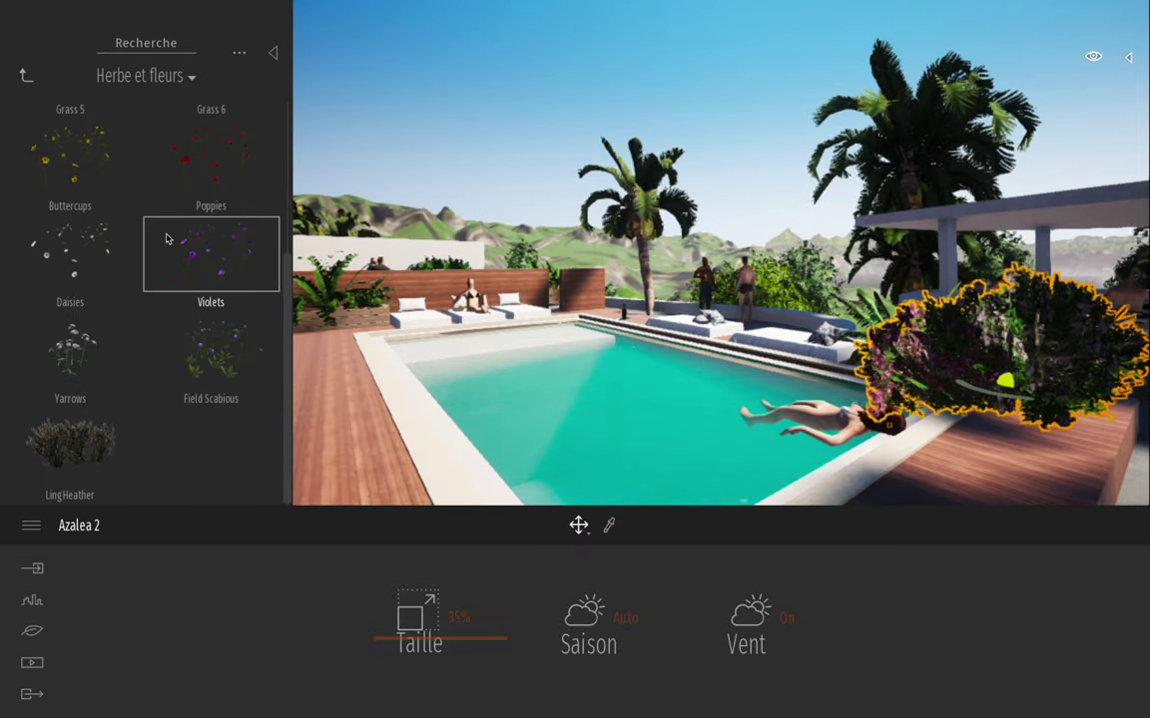
{"action": "scroll", "coordinate": [167, 239], "scroll_direction": "up", "scroll_amount": 3}
{"action": "left_click", "coordinate": [24, 74]}
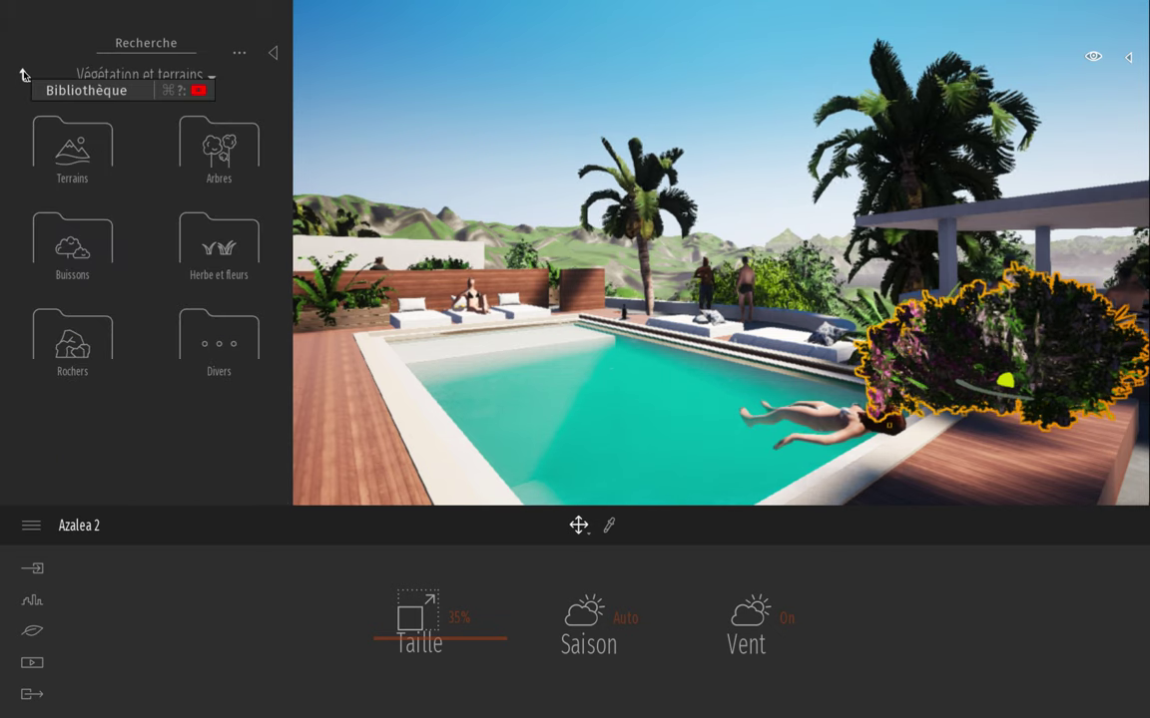
Step: Examine the food models (Nourriture) in the kitchen category (Cuisine) of the library's interior furniture (Mobilier, Intérieur)
{"action": "left_click", "coordinate": [24, 75]}
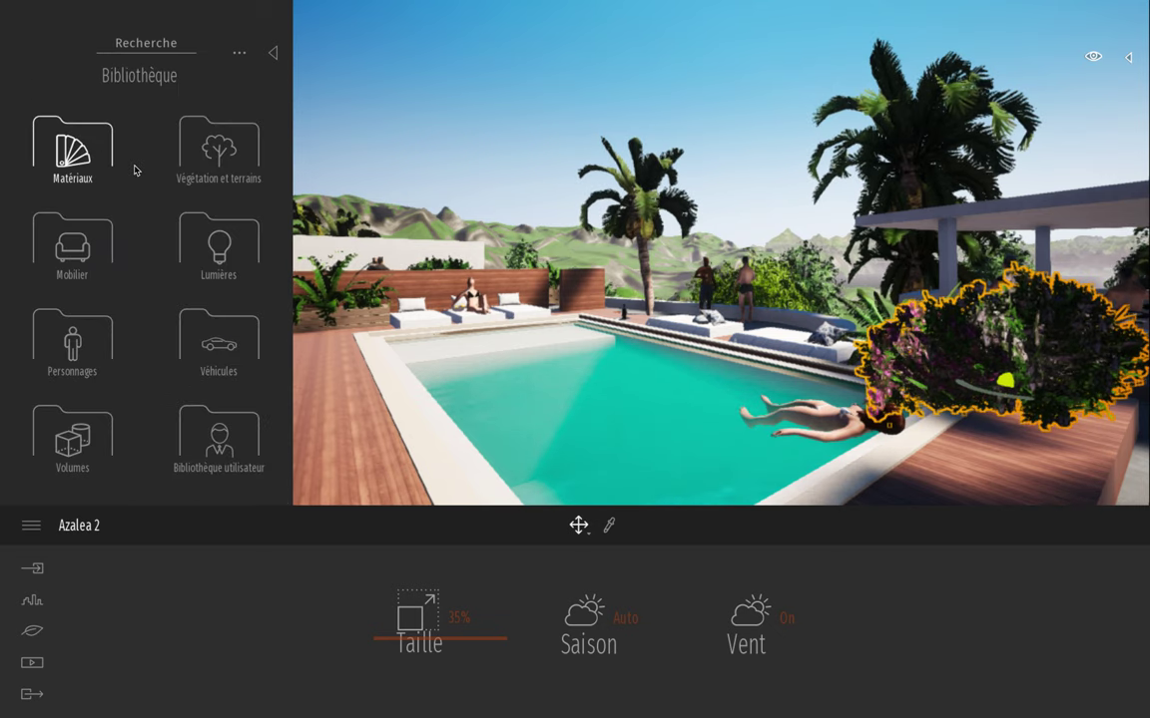
{"action": "left_click", "coordinate": [88, 260]}
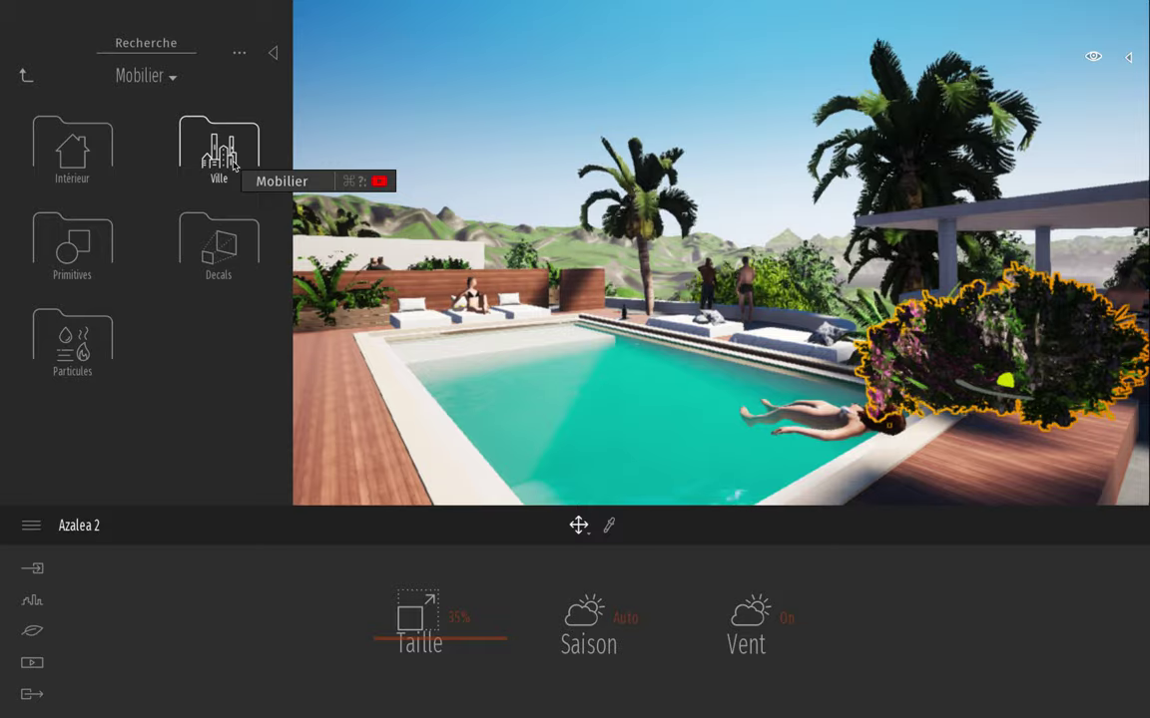
{"action": "left_click", "coordinate": [82, 140]}
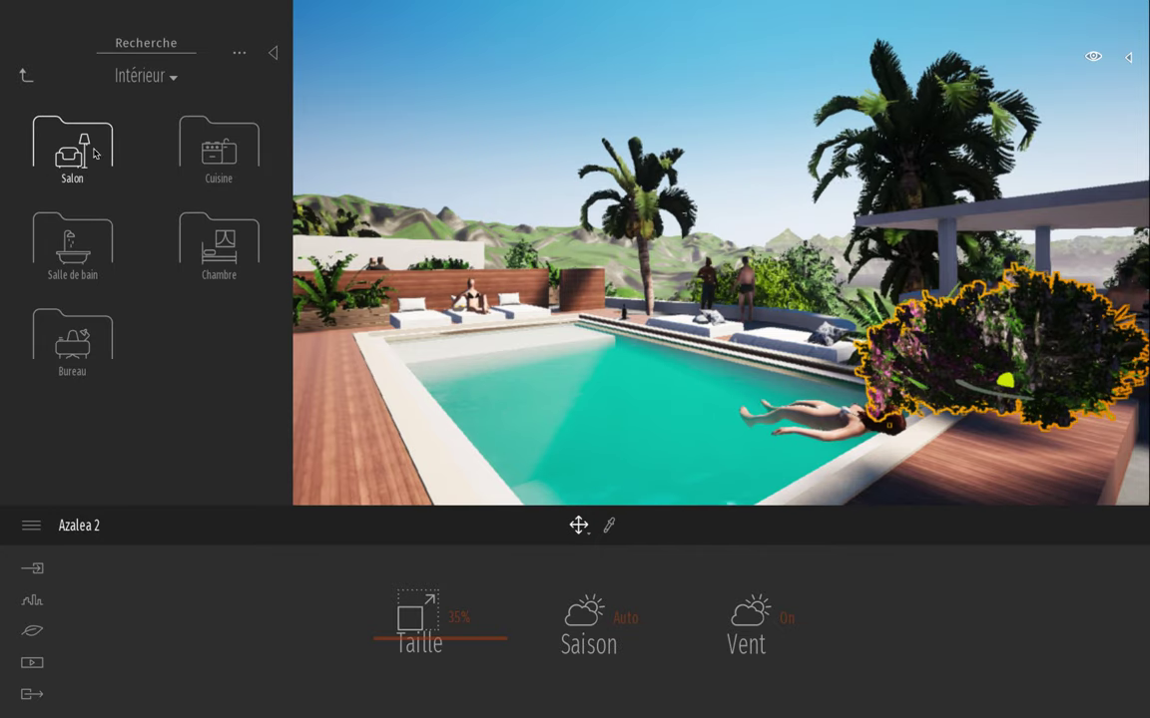
{"action": "left_click", "coordinate": [216, 155]}
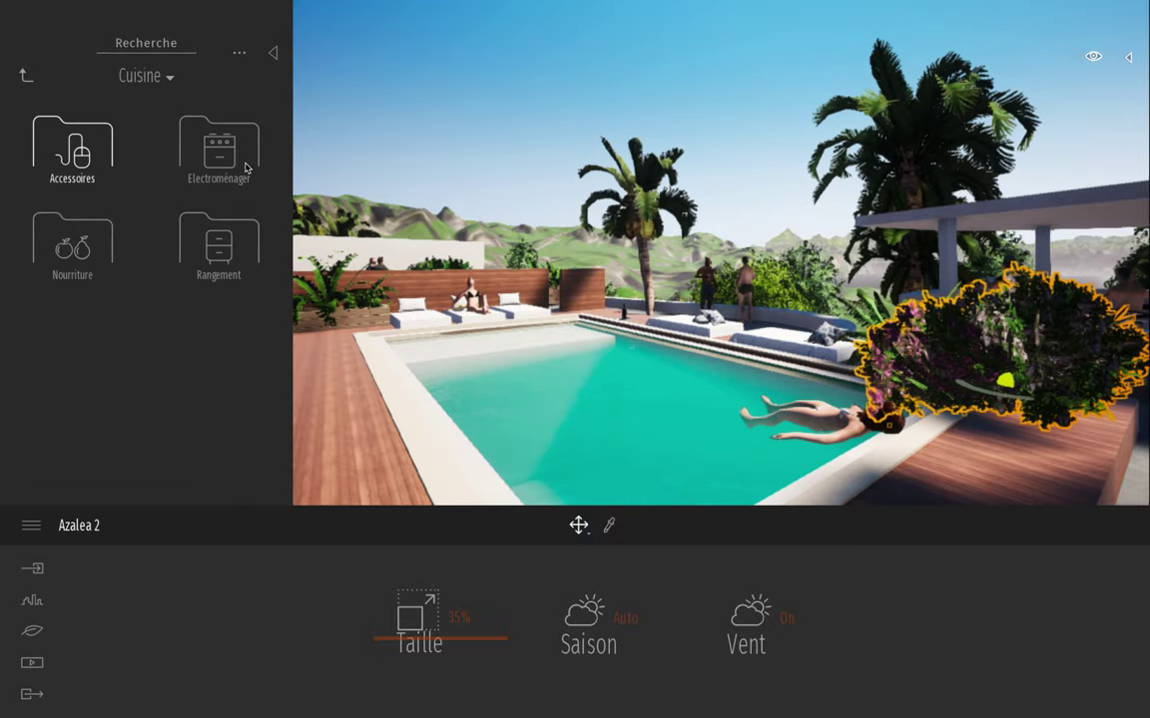
{"action": "left_click", "coordinate": [72, 244]}
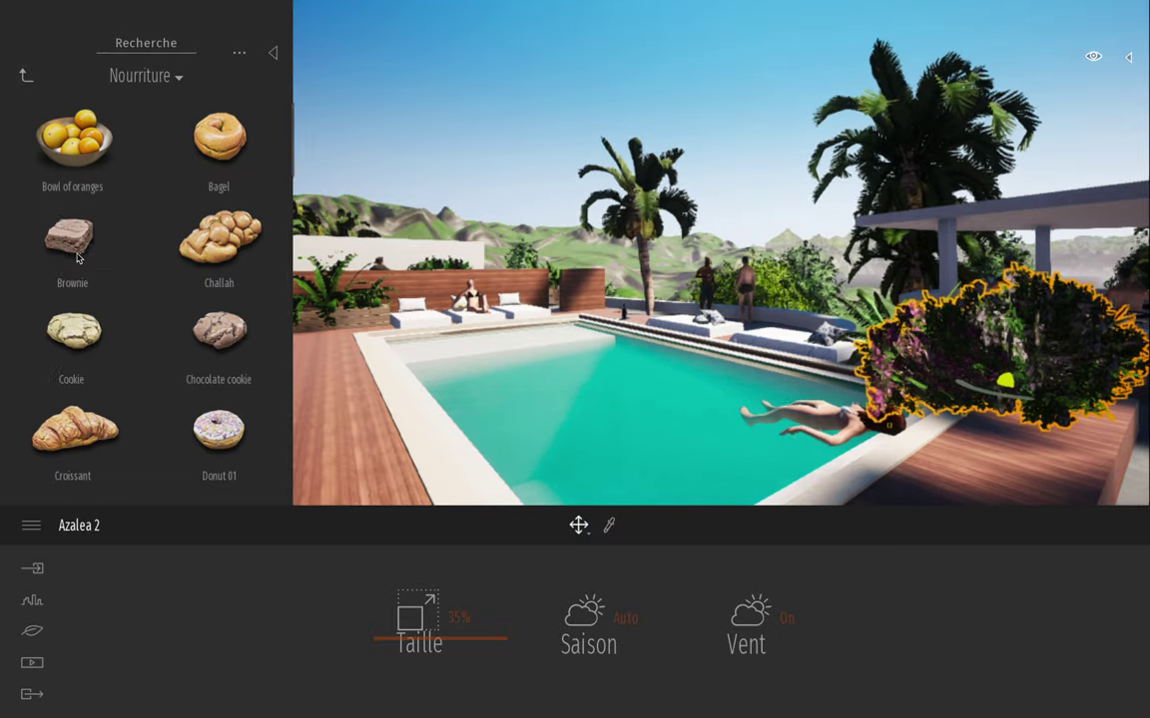
{"action": "scroll", "coordinate": [216, 209], "scroll_direction": "down", "scroll_amount": 4}
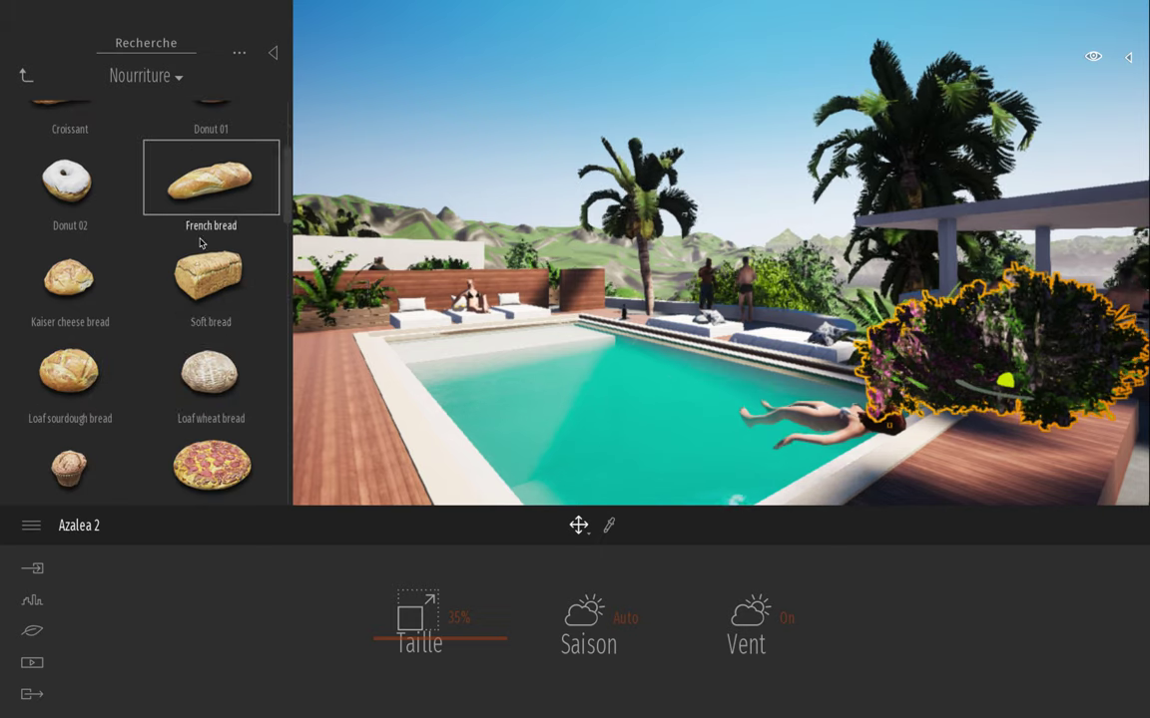
{"action": "scroll", "coordinate": [165, 273], "scroll_direction": "down", "scroll_amount": 2}
{"action": "scroll", "coordinate": [162, 292], "scroll_direction": "down", "scroll_amount": 1}
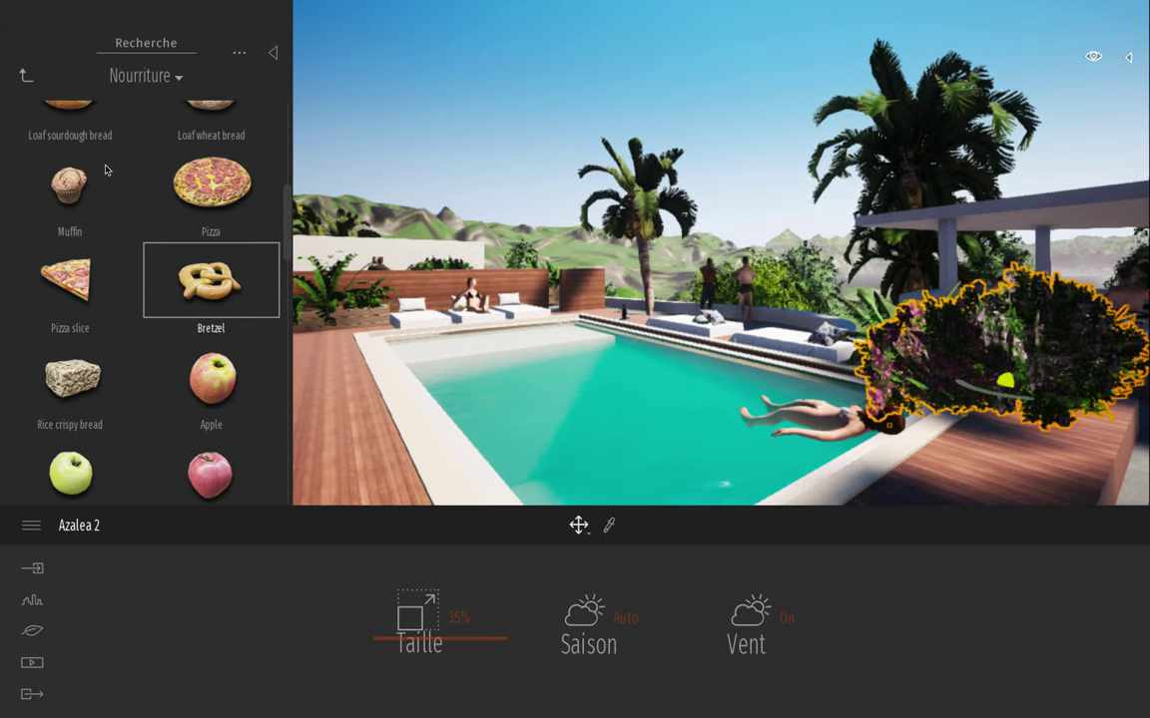
Step: Examine the city furniture (Ville), including the benches (Bancs) and trash cans (Propreté), and return to the library's main categories
{"action": "left_click", "coordinate": [26, 79]}
{"action": "left_click", "coordinate": [26, 79]}
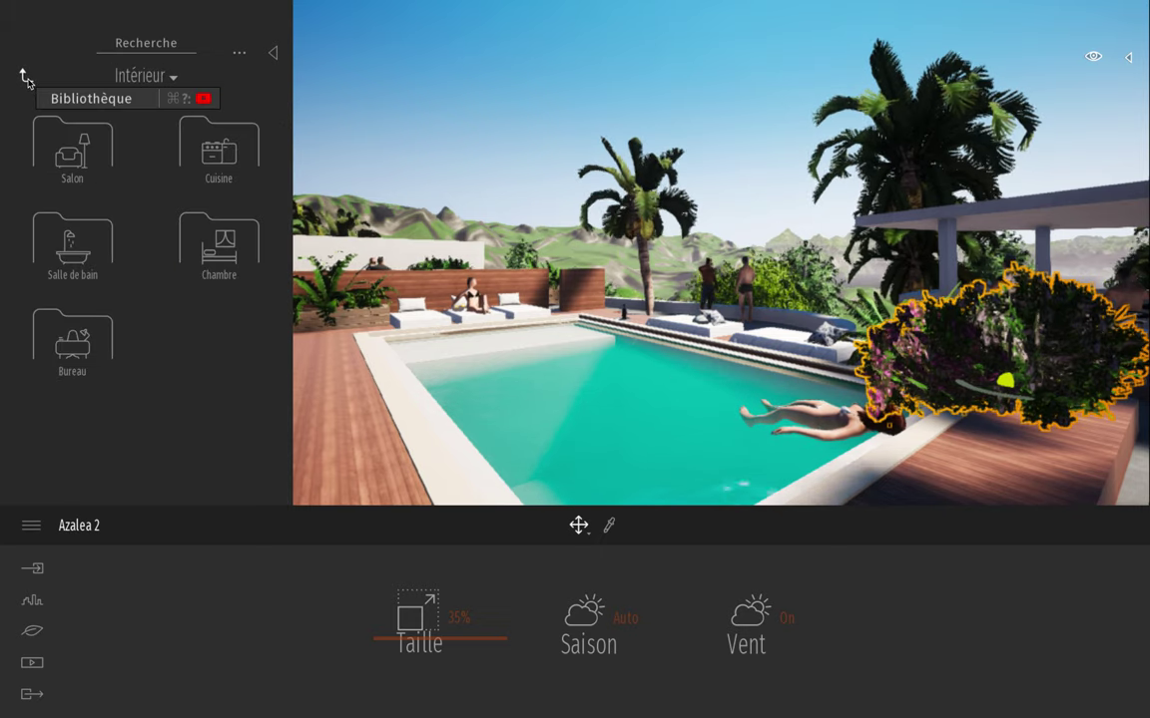
{"action": "left_click", "coordinate": [26, 79]}
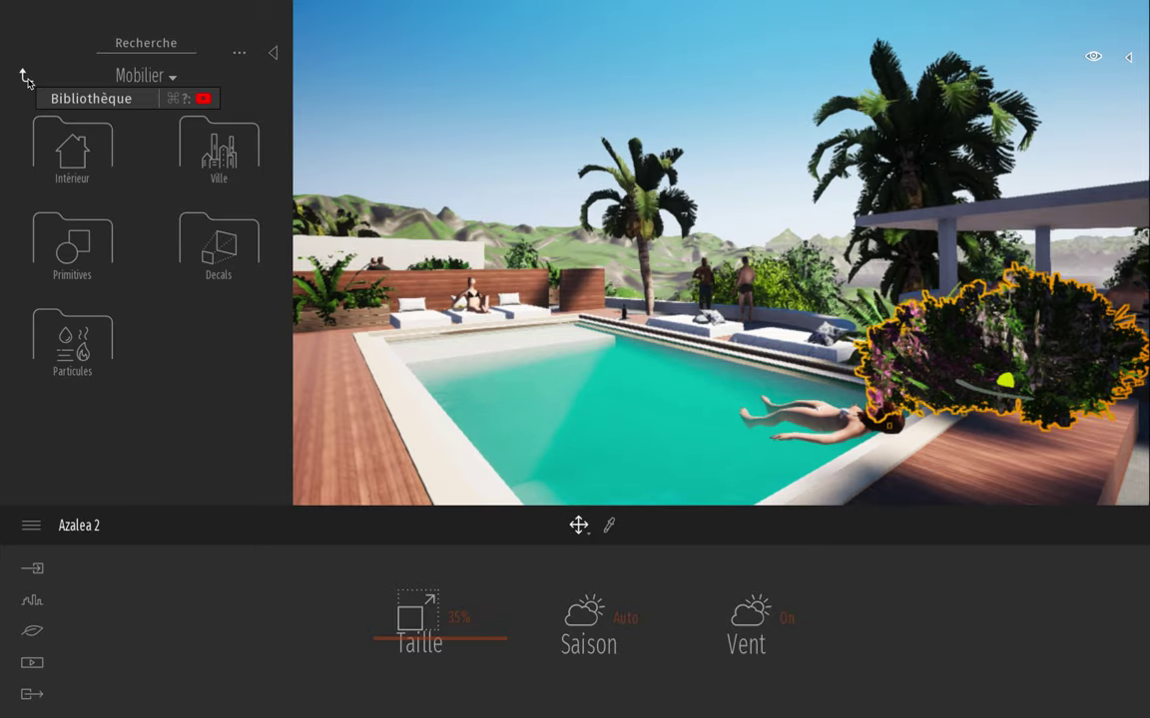
{"action": "left_click", "coordinate": [221, 150]}
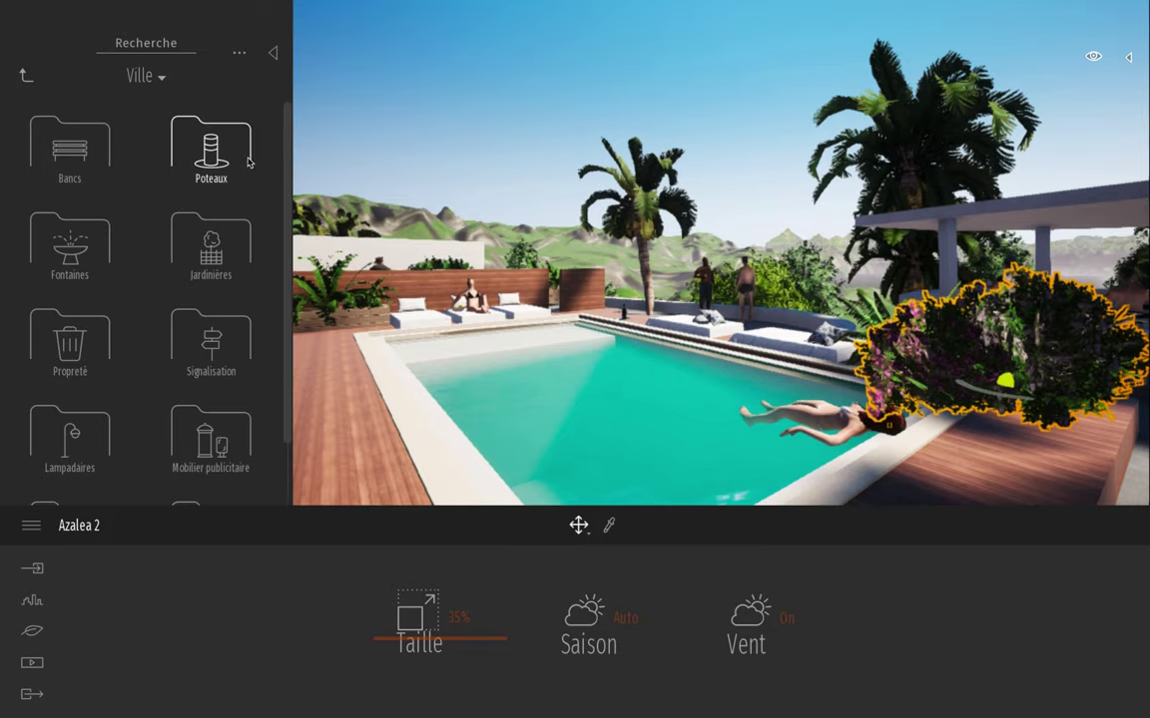
{"action": "scroll", "coordinate": [145, 219], "scroll_direction": "down", "scroll_amount": 1}
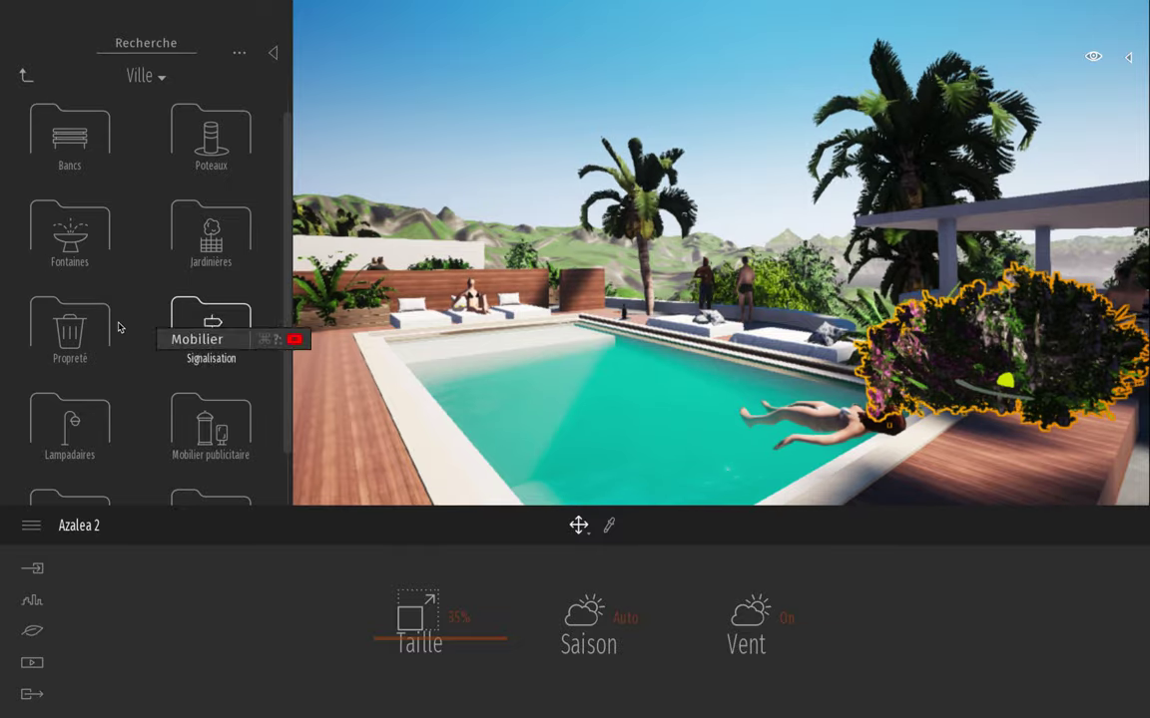
{"action": "left_click", "coordinate": [86, 152]}
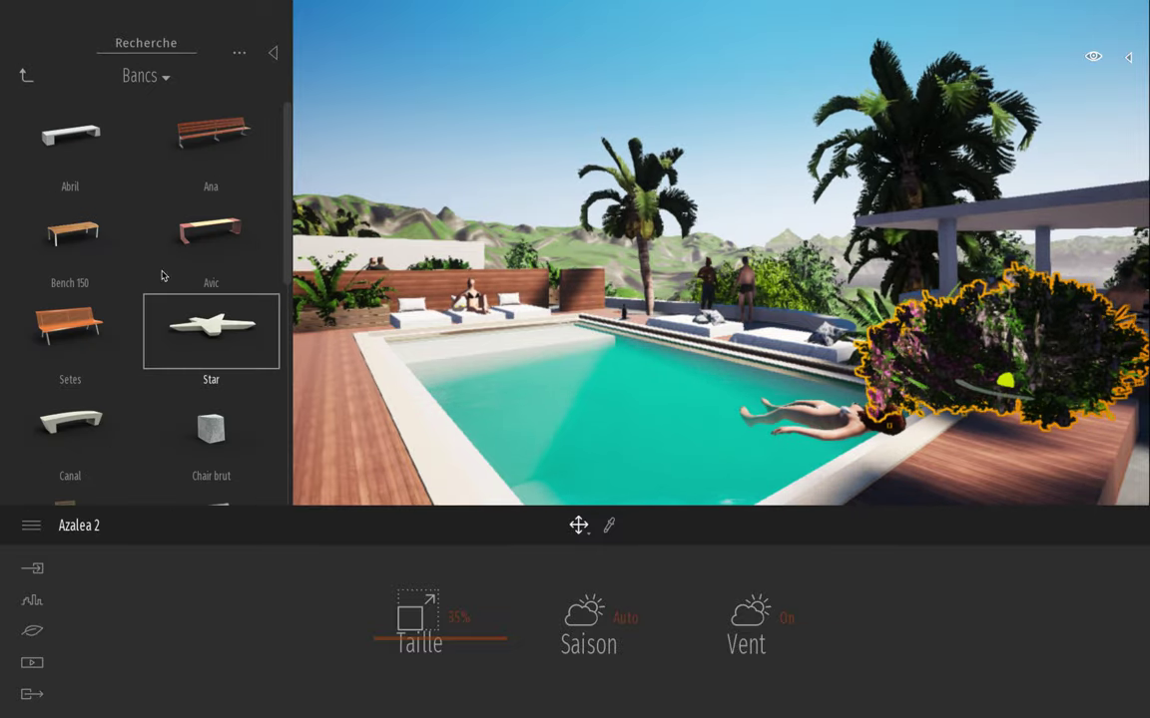
{"action": "left_click", "coordinate": [24, 77]}
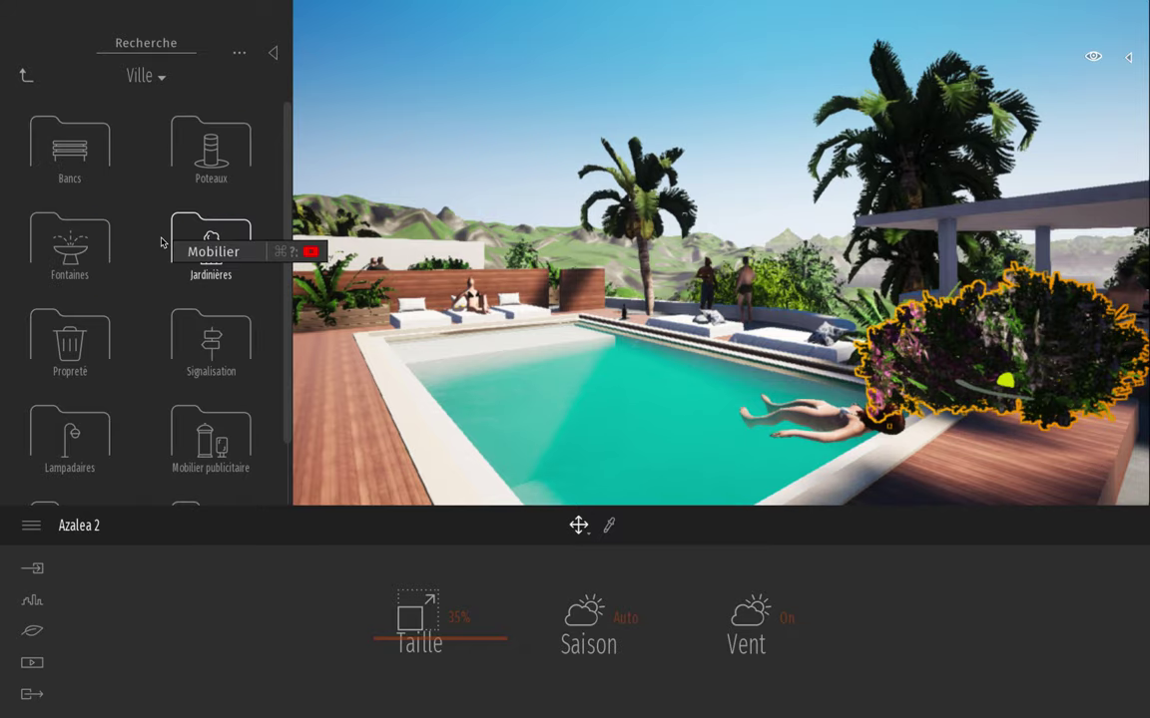
{"action": "left_click", "coordinate": [95, 349]}
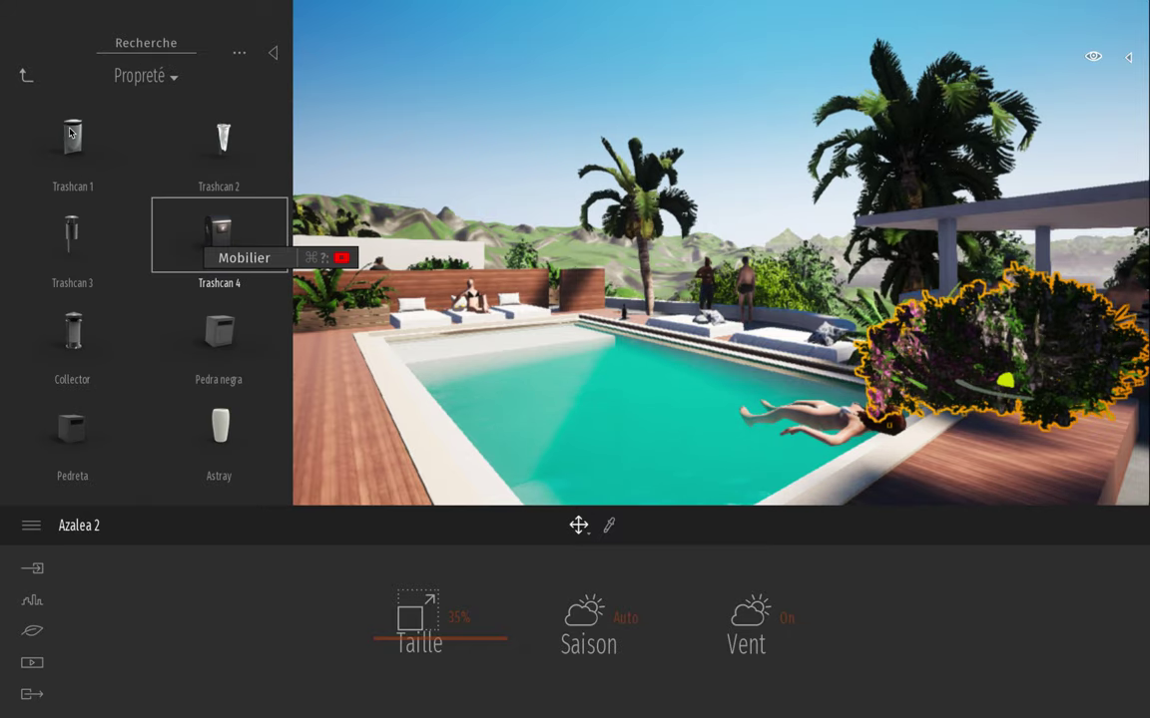
{"action": "left_click", "coordinate": [25, 76]}
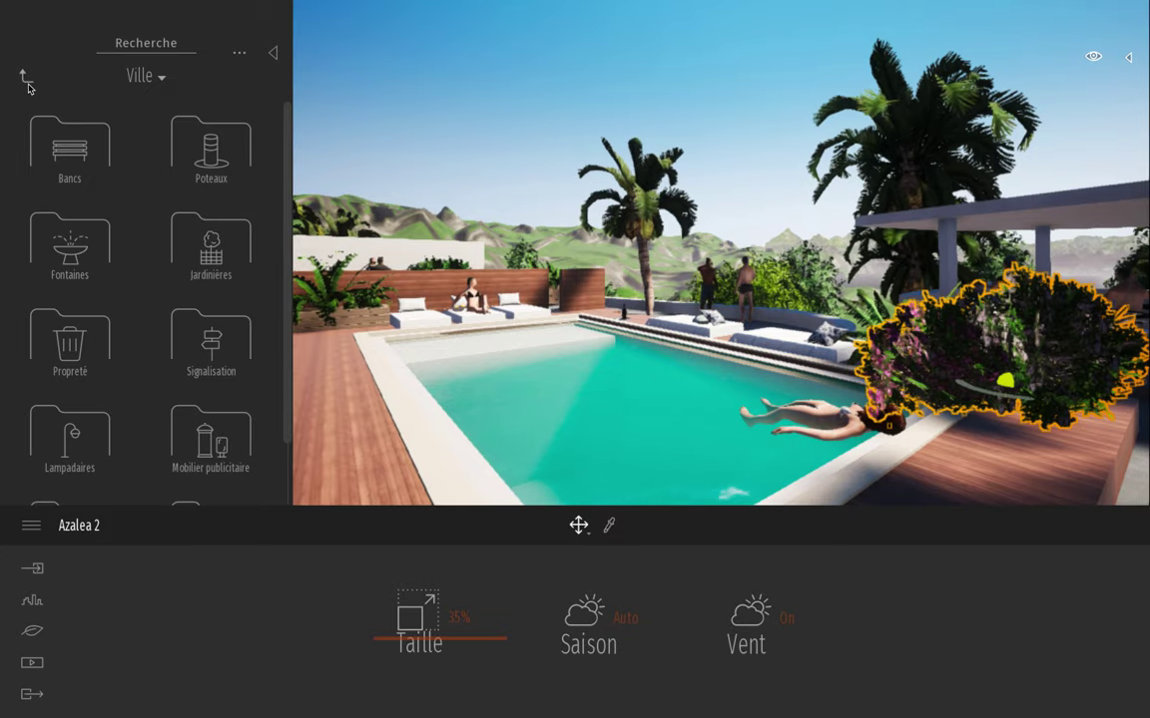
{"action": "left_click", "coordinate": [25, 77]}
{"action": "left_click", "coordinate": [26, 76]}
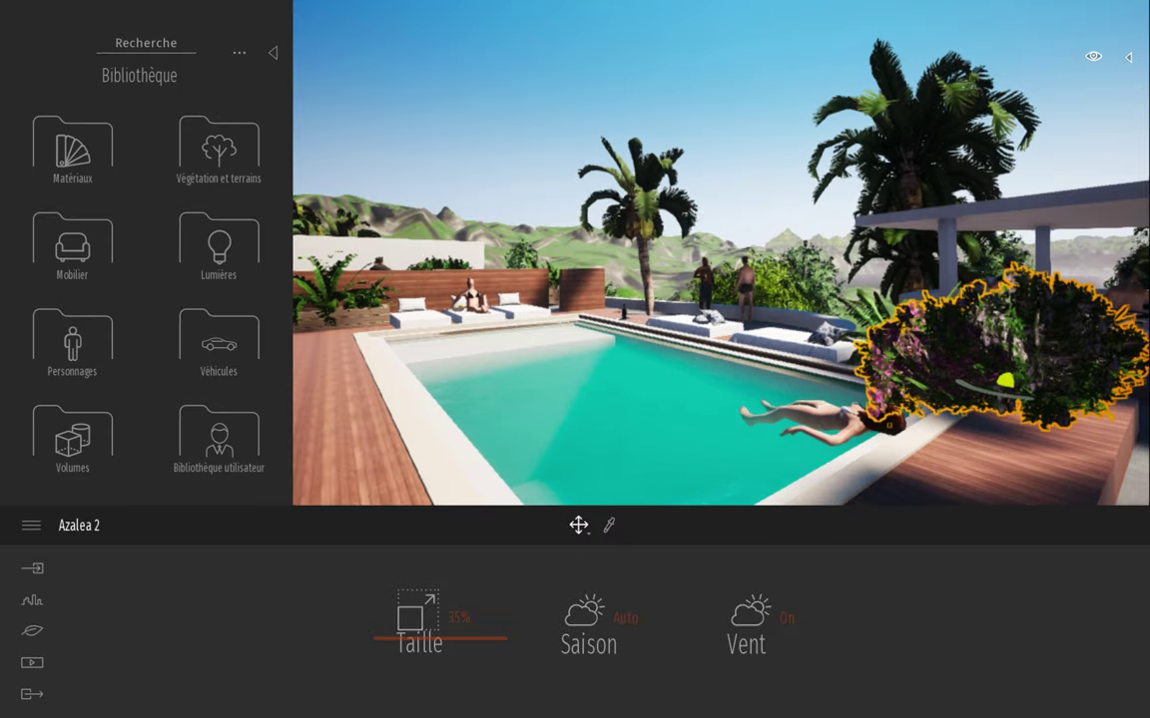
Step: Try an Omnidirectional light from the lights library (Lumières) in the palm's wooden planter, and undo each placement
{"action": "right_click_drag", "start_coordinate": [540, 273], "coordinate": [769, 272]}
{"action": "key", "text": "Up"}
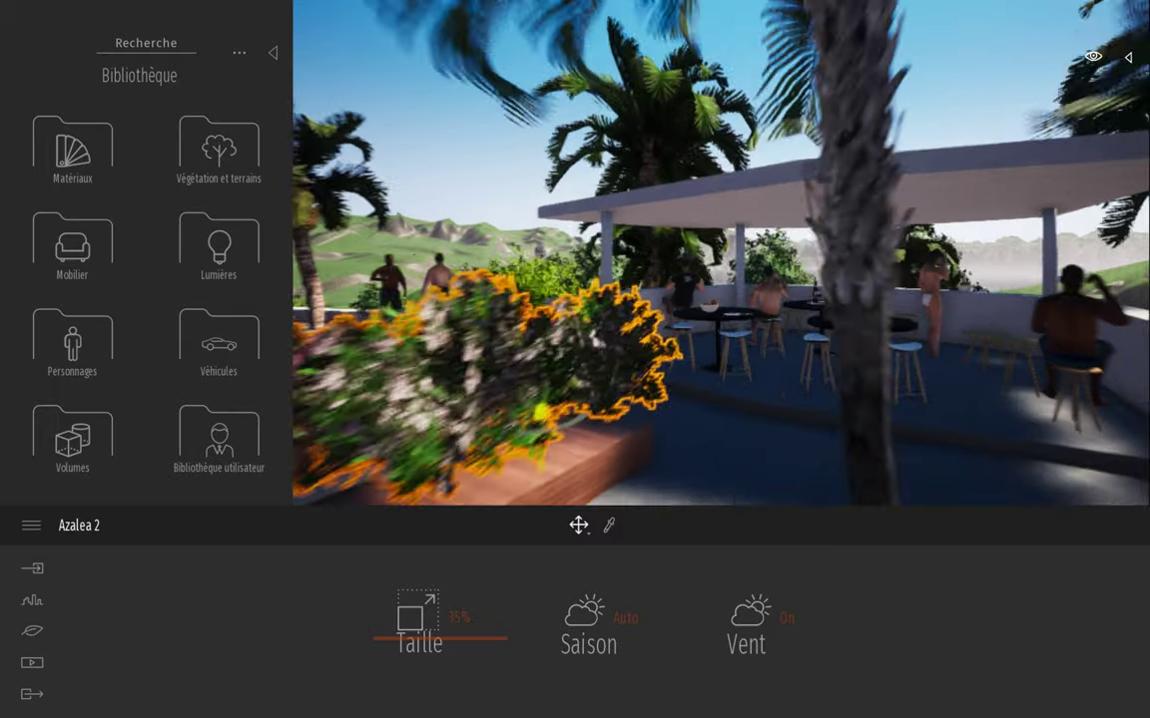
{"action": "key", "text": "Right"}
{"action": "key", "text": "Down"}
{"action": "key", "text": "Left"}
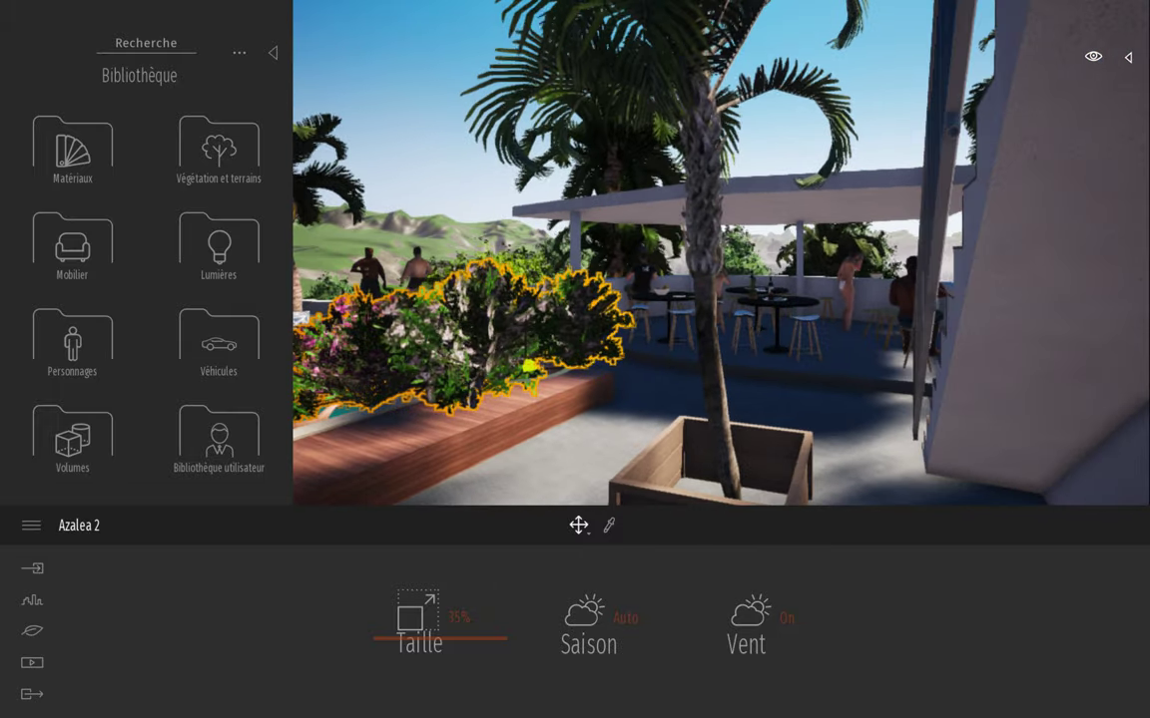
{"action": "left_click", "coordinate": [176, 234]}
{"action": "left_click_drag", "start_coordinate": [86, 163], "coordinate": [746, 463]}
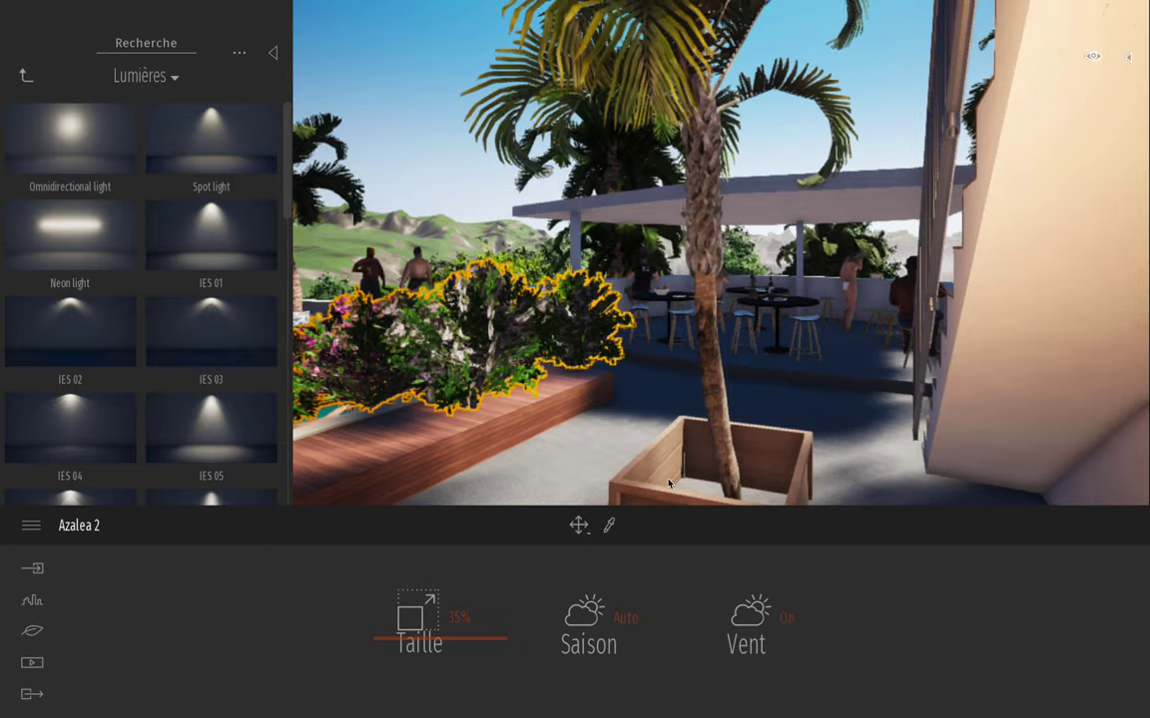
{"action": "key", "text": "ctrl+z"}
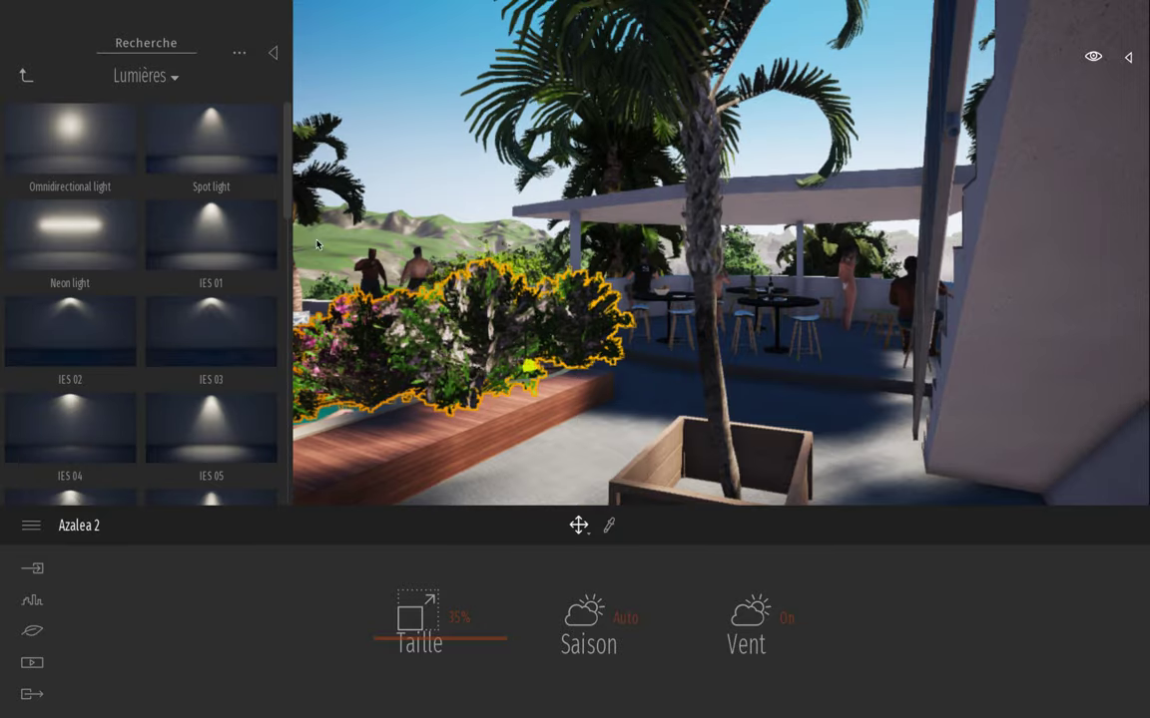
{"action": "left_click_drag", "start_coordinate": [87, 147], "coordinate": [742, 453]}
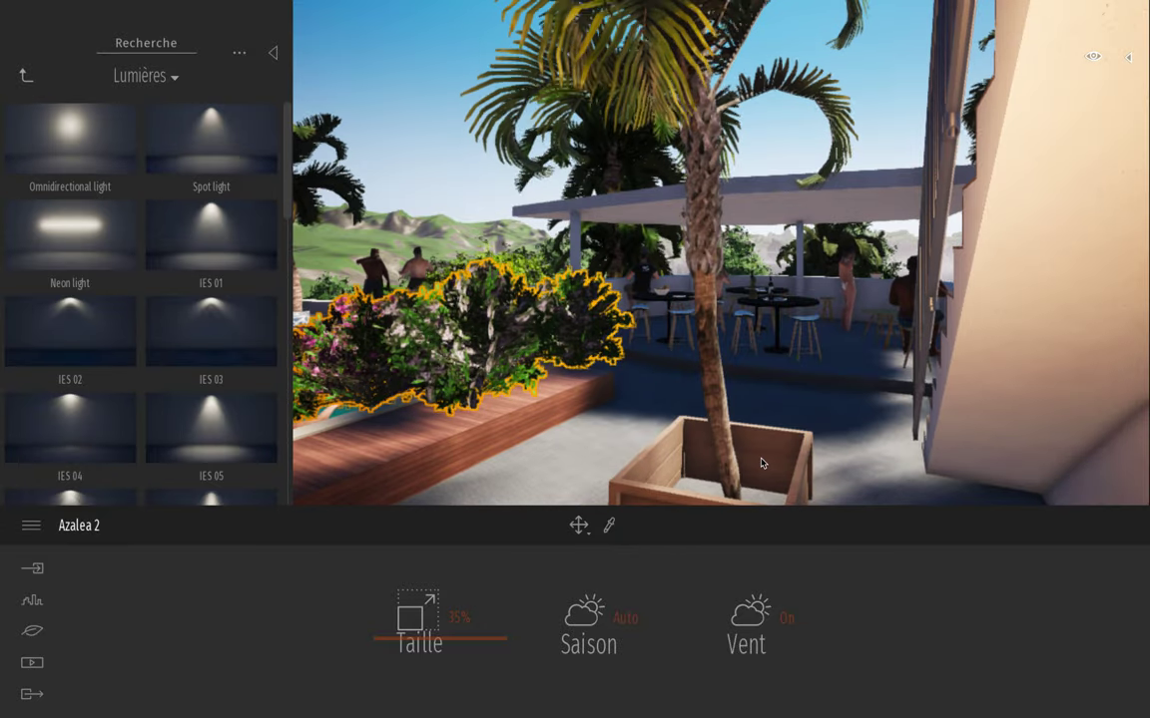
{"action": "left_click_drag", "start_coordinate": [1050, 365], "coordinate": [1044, 358]}
{"action": "mouse_move", "coordinate": [1044, 358]}
{"action": "right_mouse_down"}
{"action": "mouse_move", "coordinate": [1127, 359]}
{"action": "mouse_move", "coordinate": [898, 354]}
{"action": "mouse_move", "coordinate": [1068, 358]}
{"action": "mouse_move", "coordinate": [1047, 358]}
{"action": "right_mouse_up"}
{"action": "key", "text": "ctrl+z"}
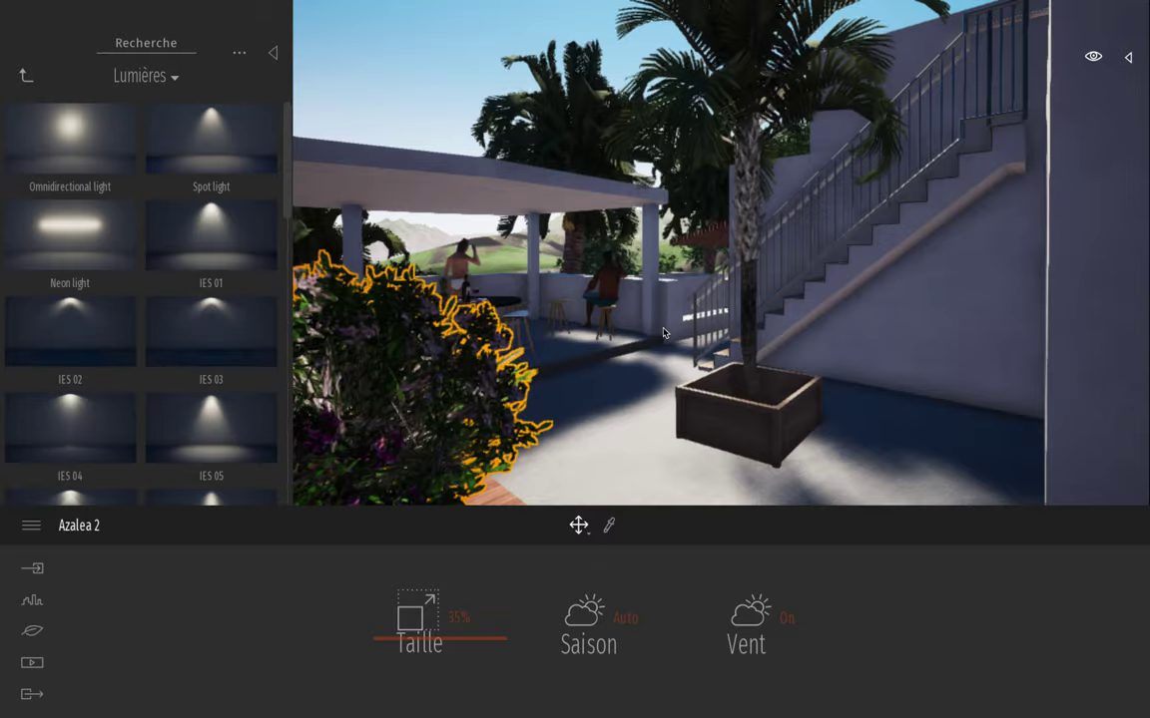
{"action": "key", "text": "Escape"}
Step: Place a Spot light on the ceiling of the covered bar, above the tables
{"action": "right_click_drag", "start_coordinate": [666, 334], "coordinate": [538, 325]}
{"action": "key", "text": "w"}
{"action": "left_click_drag", "start_coordinate": [171, 138], "coordinate": [436, 205]}
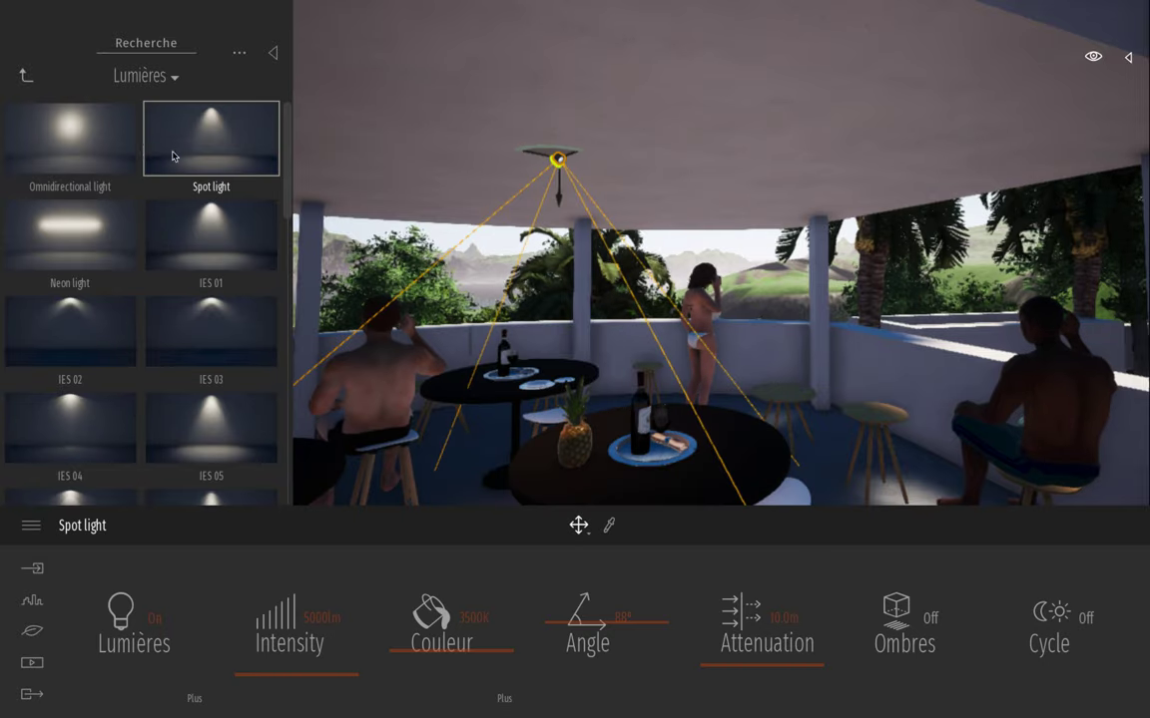
Step: Place an Omnidirectional light on the bar ceiling beside the spot light, and deselect it
{"action": "left_click_drag", "start_coordinate": [85, 154], "coordinate": [766, 123]}
{"action": "key", "text": "s"}
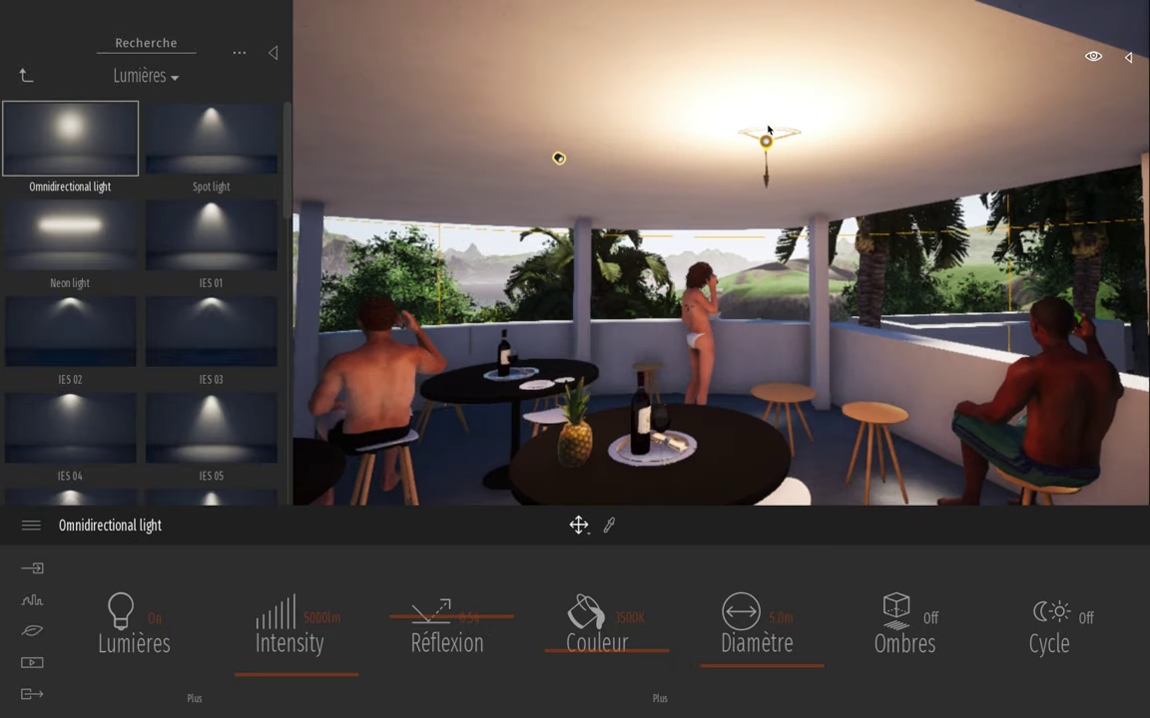
{"action": "left_click", "coordinate": [537, 53]}
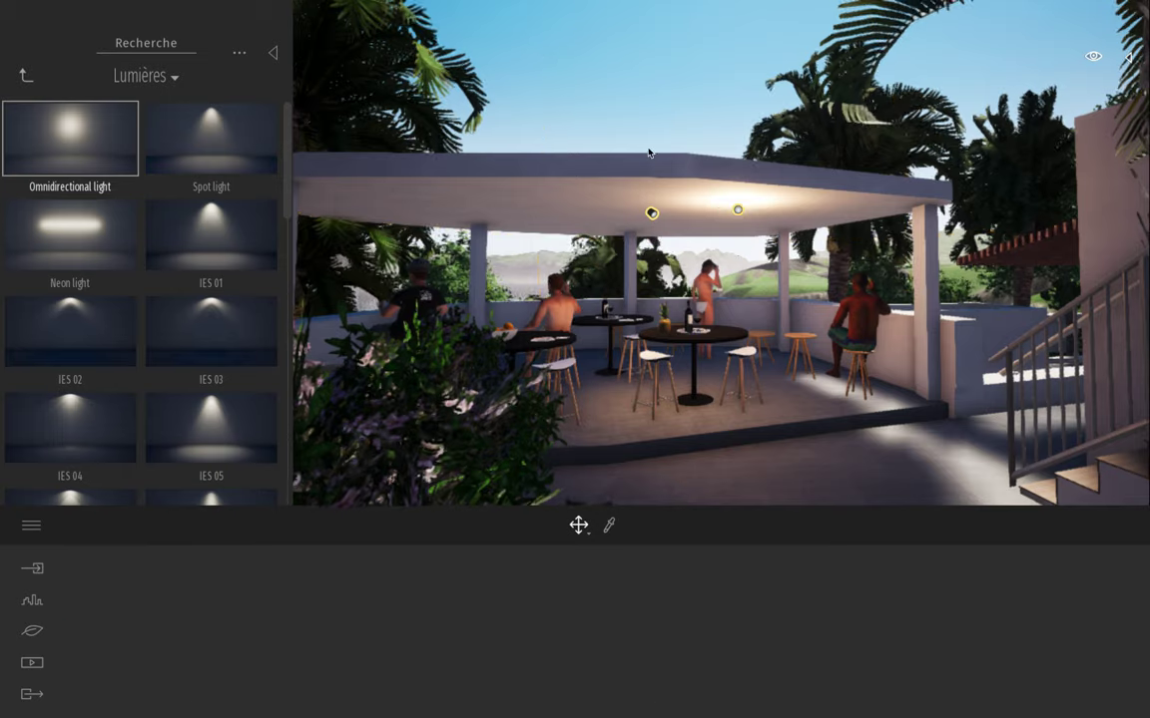
{"action": "key", "text": "w"}
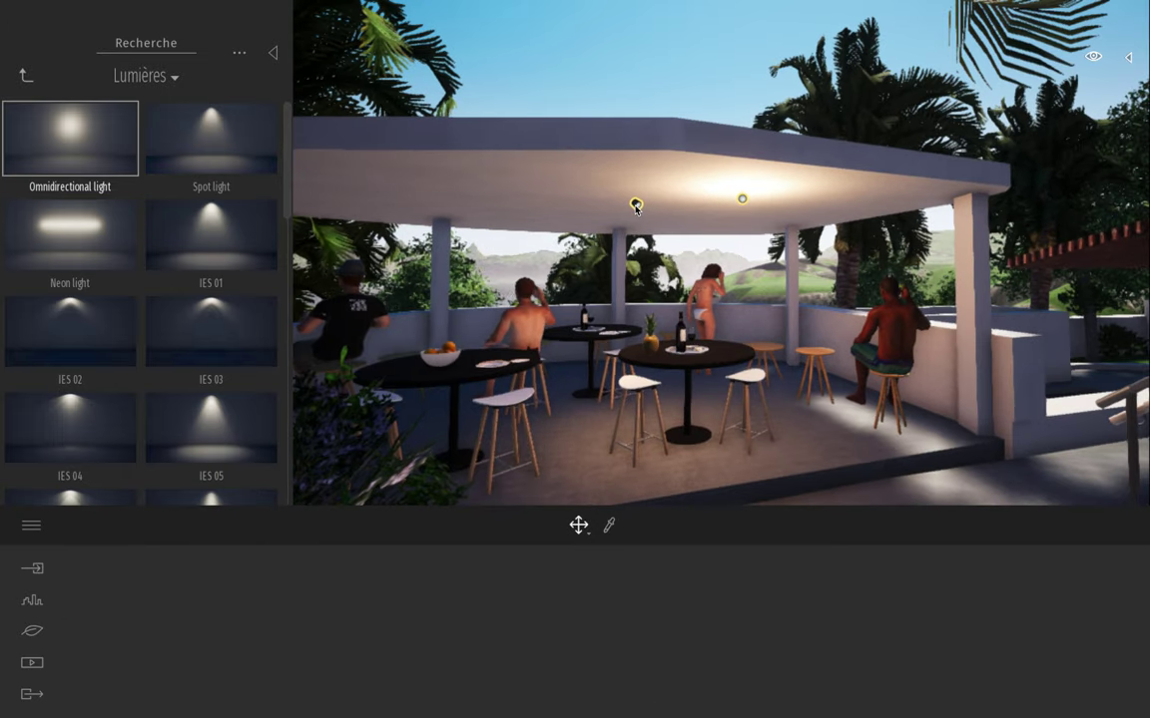
Step: Raise the intensity of the spot light on the bar ceiling to 121405 lm and set its colour temperature to 3210 K
{"action": "left_click", "coordinate": [636, 204]}
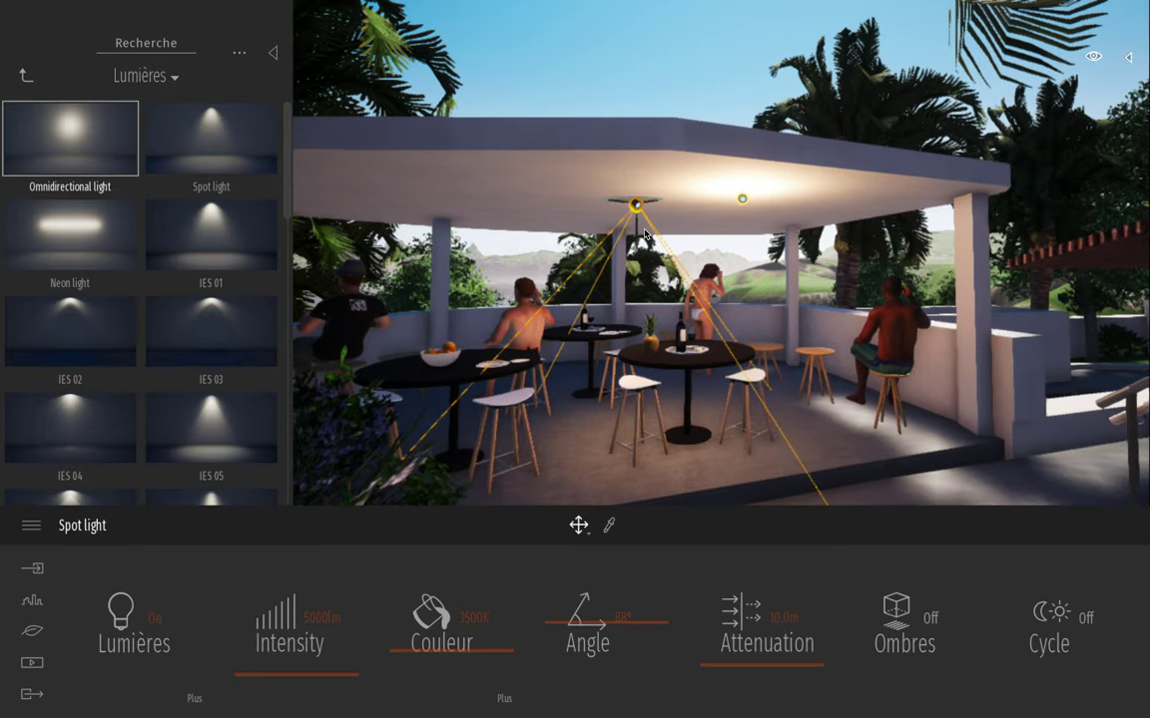
{"action": "key", "text": "a"}
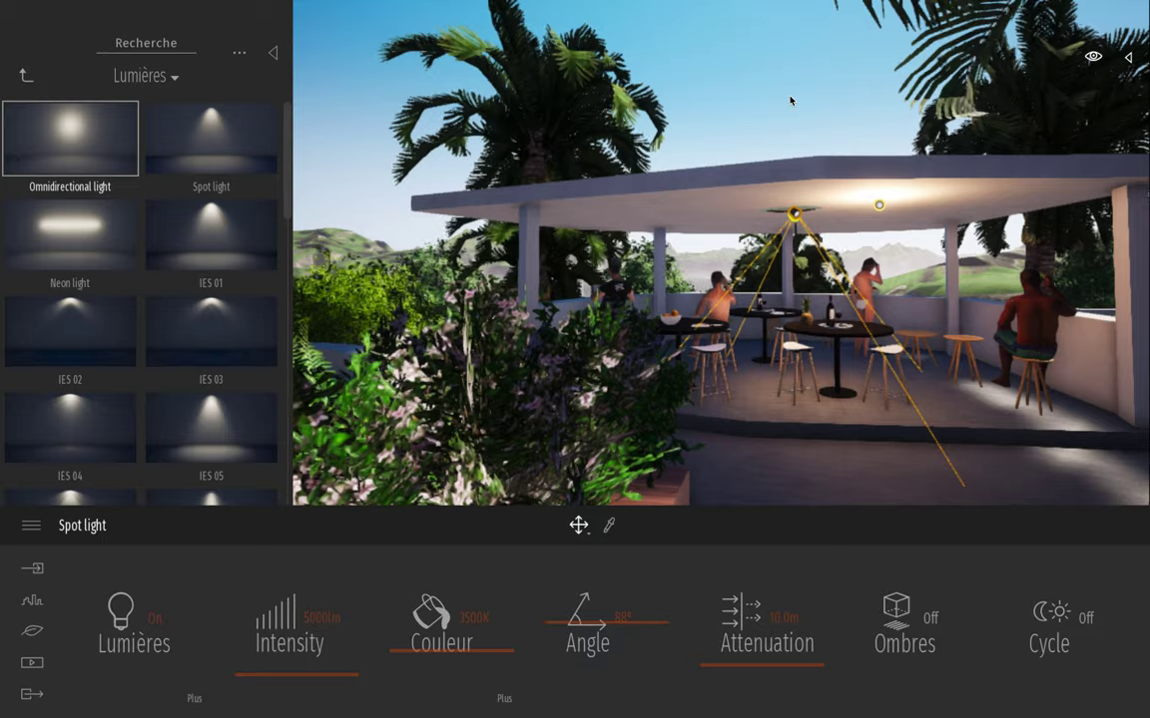
{"action": "left_click", "coordinate": [794, 119]}
{"action": "key", "text": "d"}
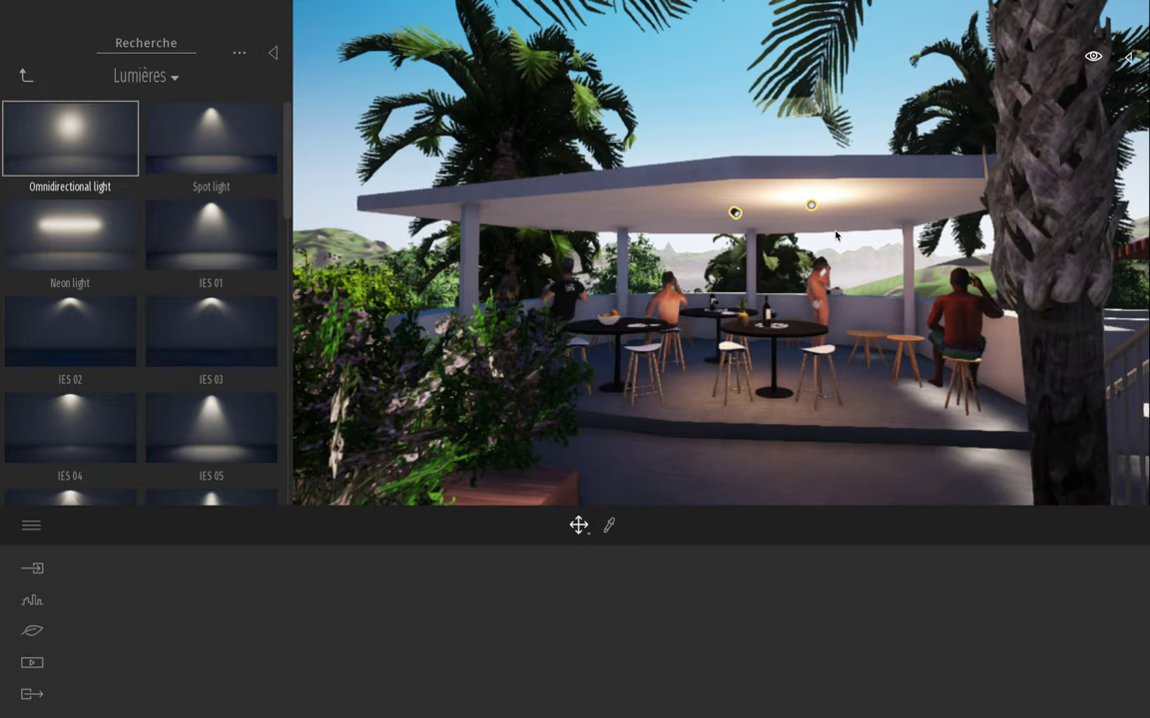
{"action": "key", "text": "a"}
{"action": "key", "text": "s"}
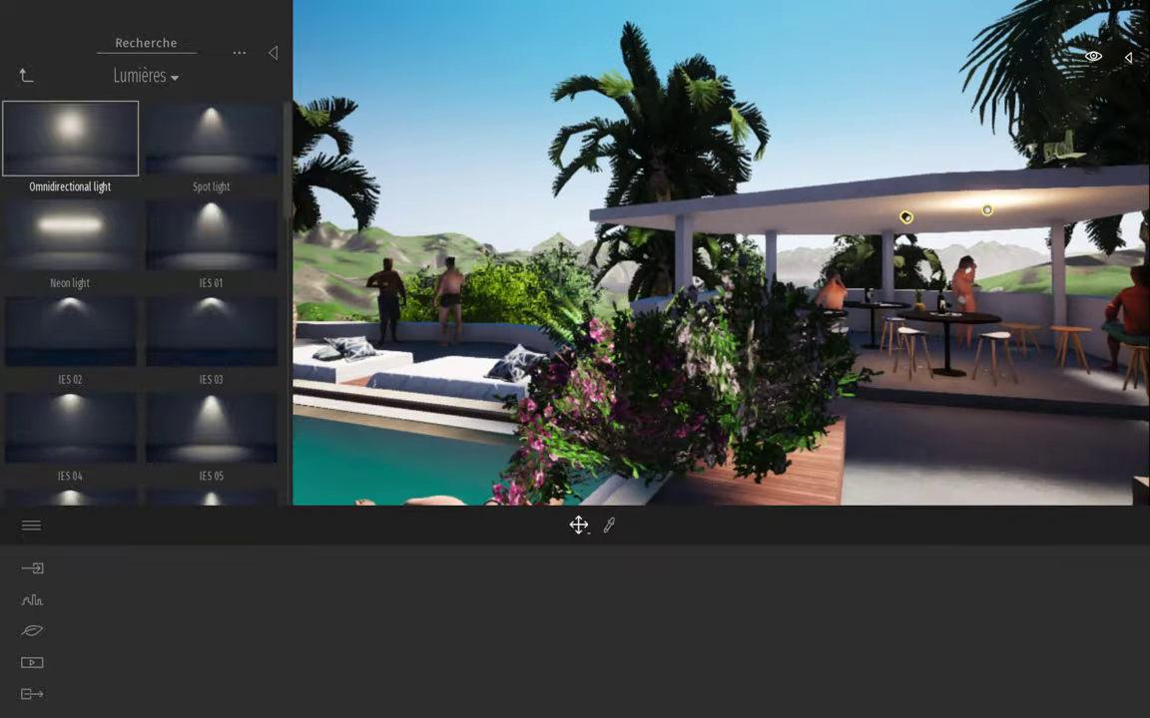
{"action": "key", "text": "s"}
{"action": "key", "text": "a"}
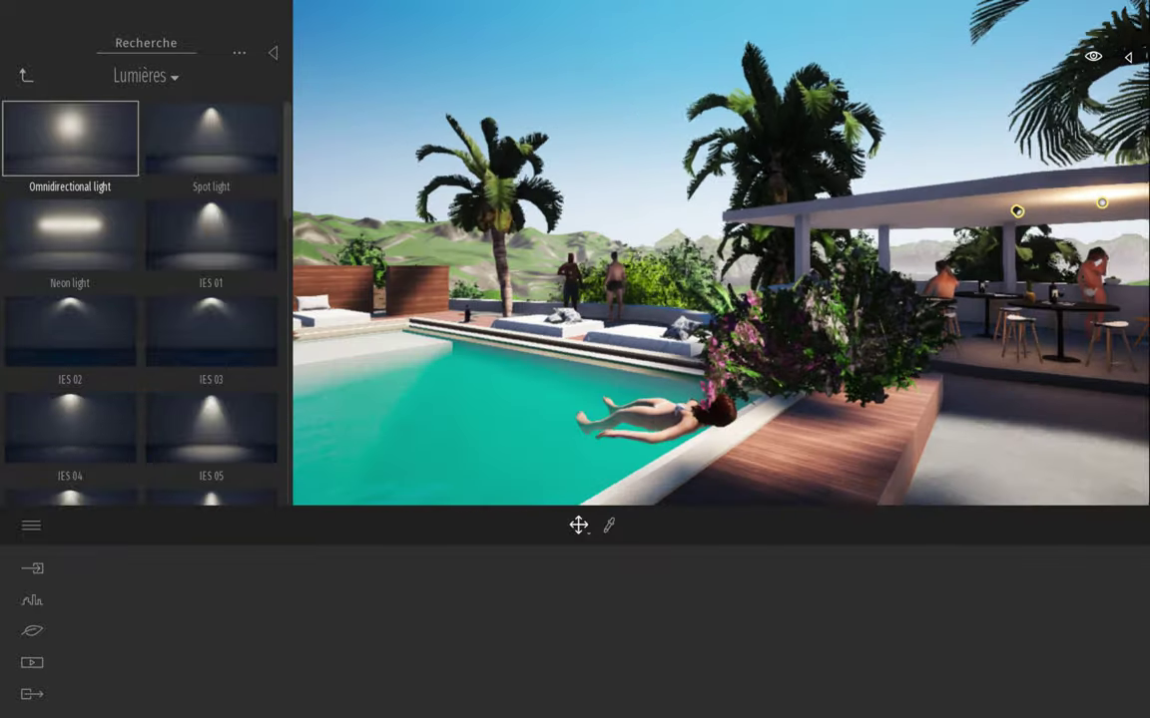
{"action": "left_click", "coordinate": [1018, 212]}
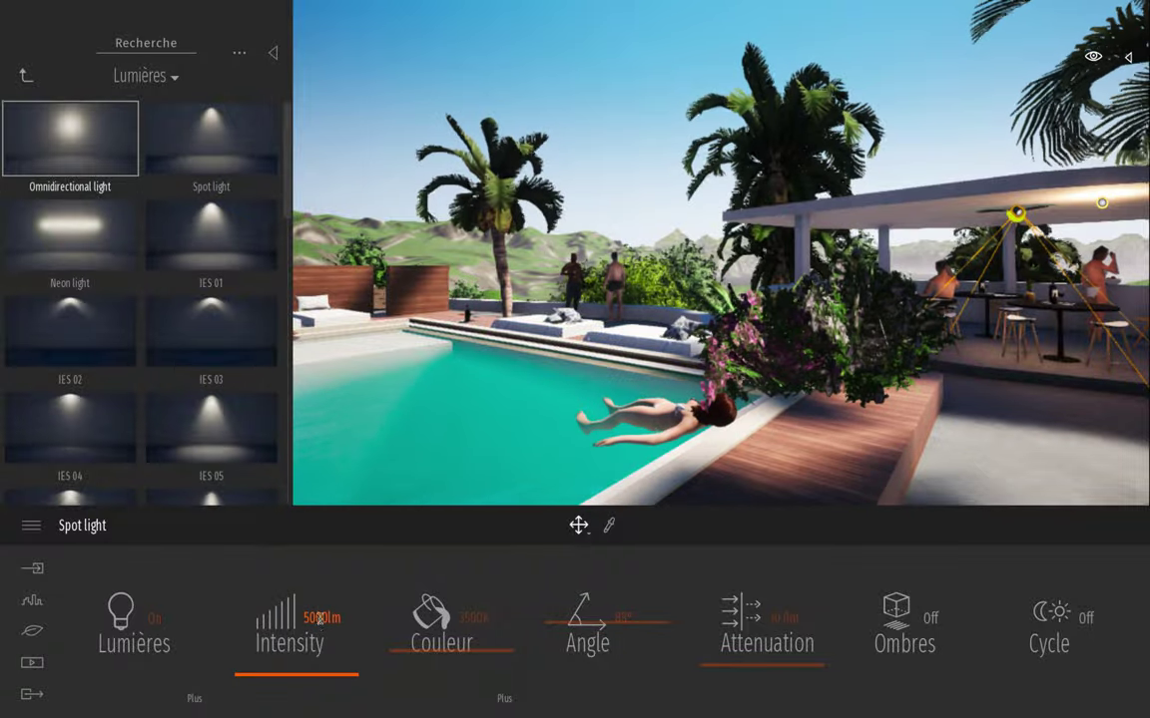
{"action": "mouse_move", "coordinate": [315, 677]}
{"action": "left_mouse_down"}
{"action": "mouse_move", "coordinate": [313, 637]}
{"action": "mouse_move", "coordinate": [304, 694]}
{"action": "left_mouse_up"}
{"action": "left_click_drag", "start_coordinate": [308, 649], "coordinate": [479, 630]}
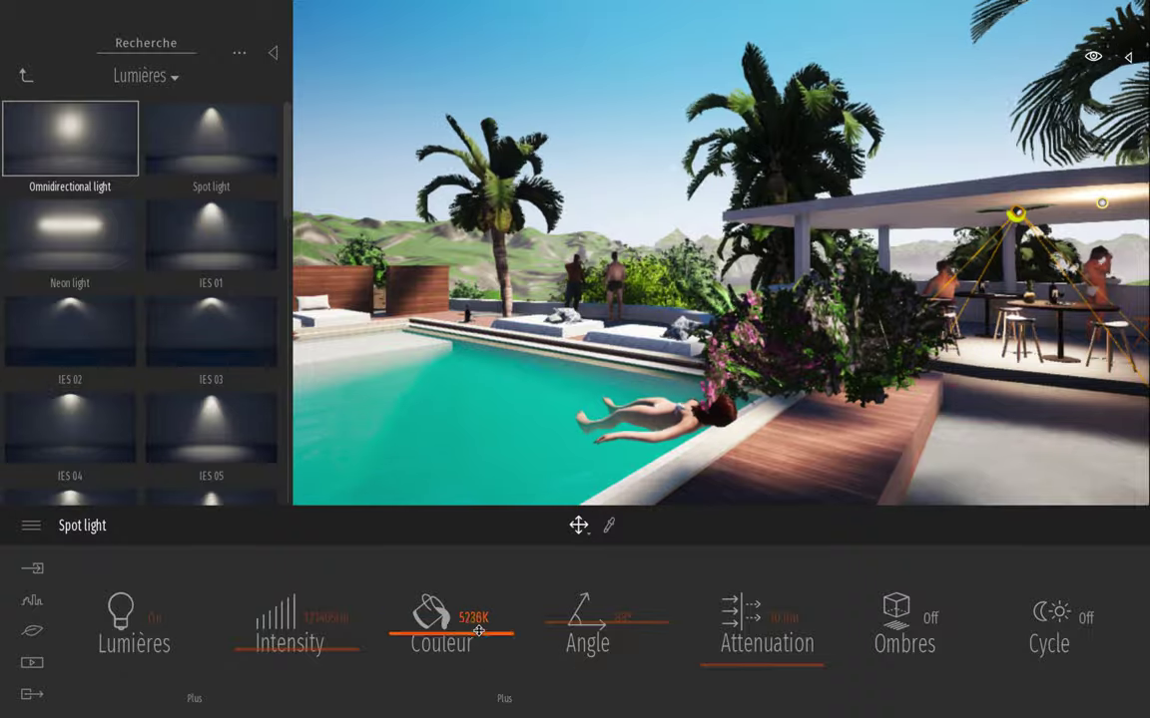
{"action": "left_click_drag", "start_coordinate": [472, 686], "coordinate": [482, 658]}
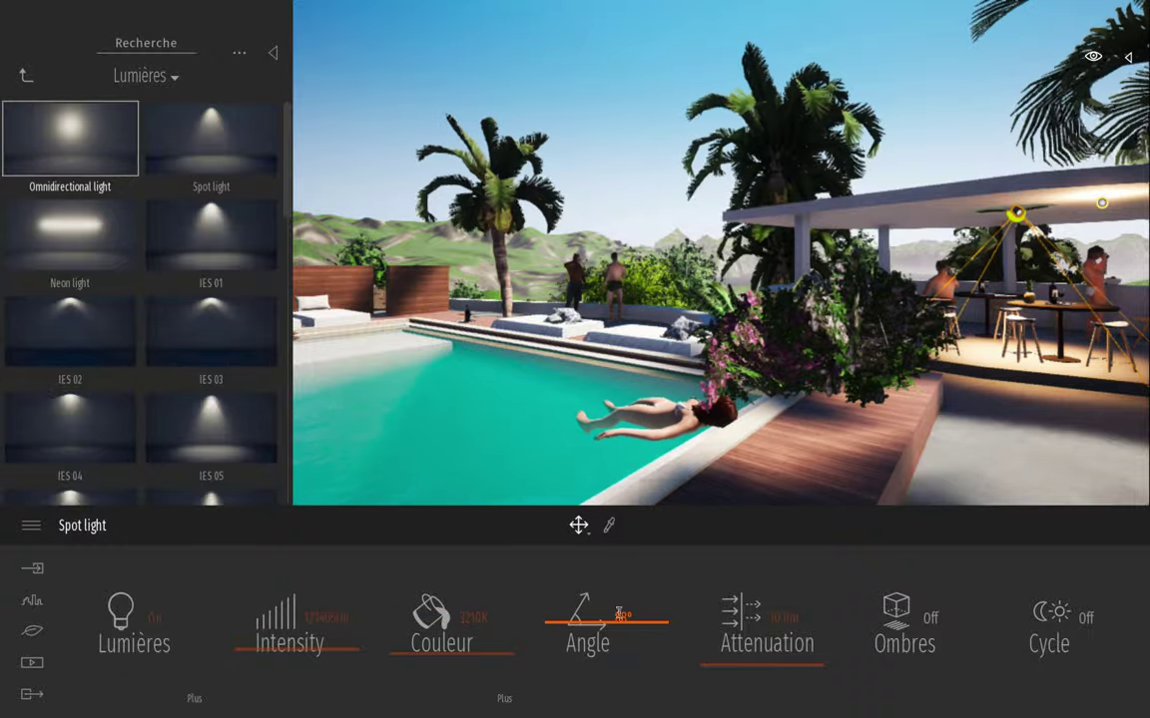
Step: Turn on the spot light's shadows (Ombres) and look through the IES lights in the lights library
{"action": "left_click", "coordinate": [923, 626]}
{"action": "left_click", "coordinate": [923, 627]}
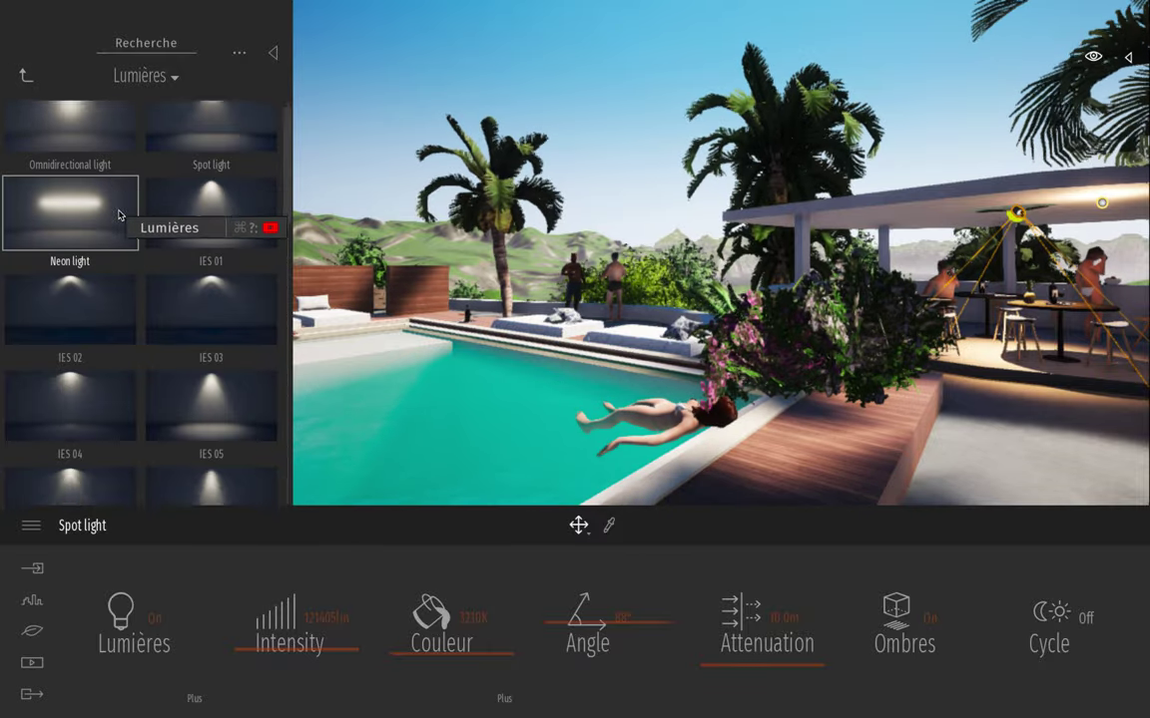
{"action": "scroll", "coordinate": [121, 215], "scroll_direction": "down", "scroll_amount": 10}
{"action": "scroll", "coordinate": [121, 218], "scroll_direction": "up", "scroll_amount": 10}
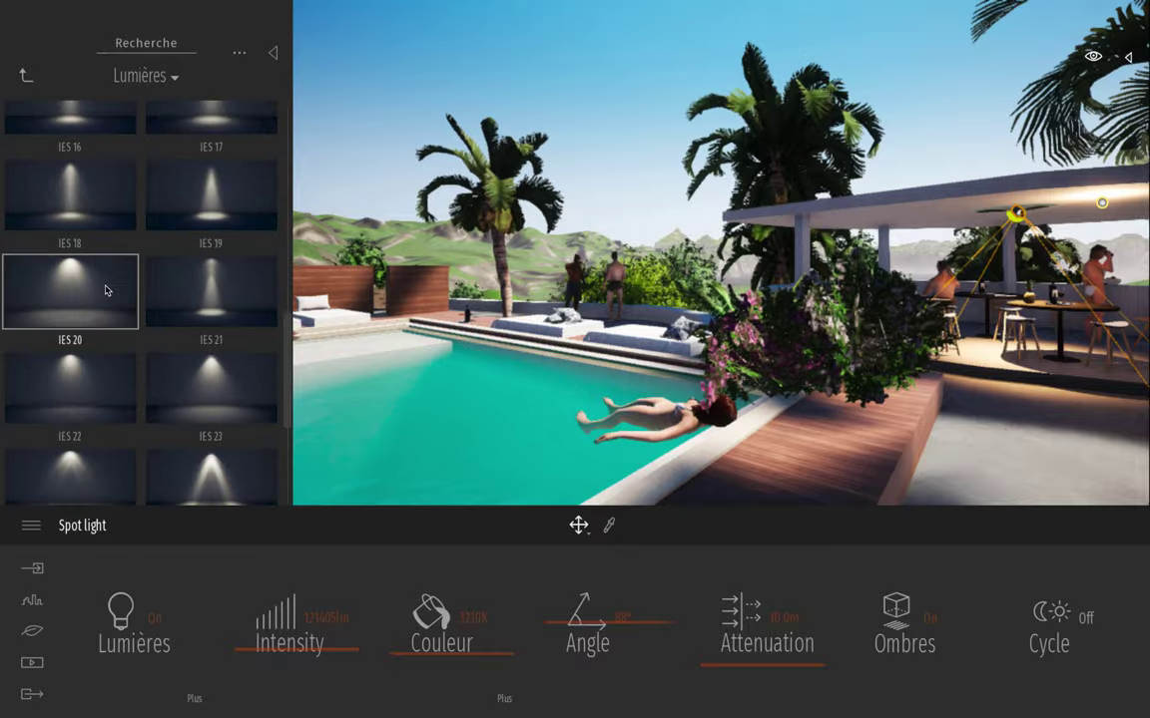
Step: Place Group01 from the library's character groups (Personnages, Groupes) on the paved floor in front of the bar
{"action": "left_click", "coordinate": [27, 79]}
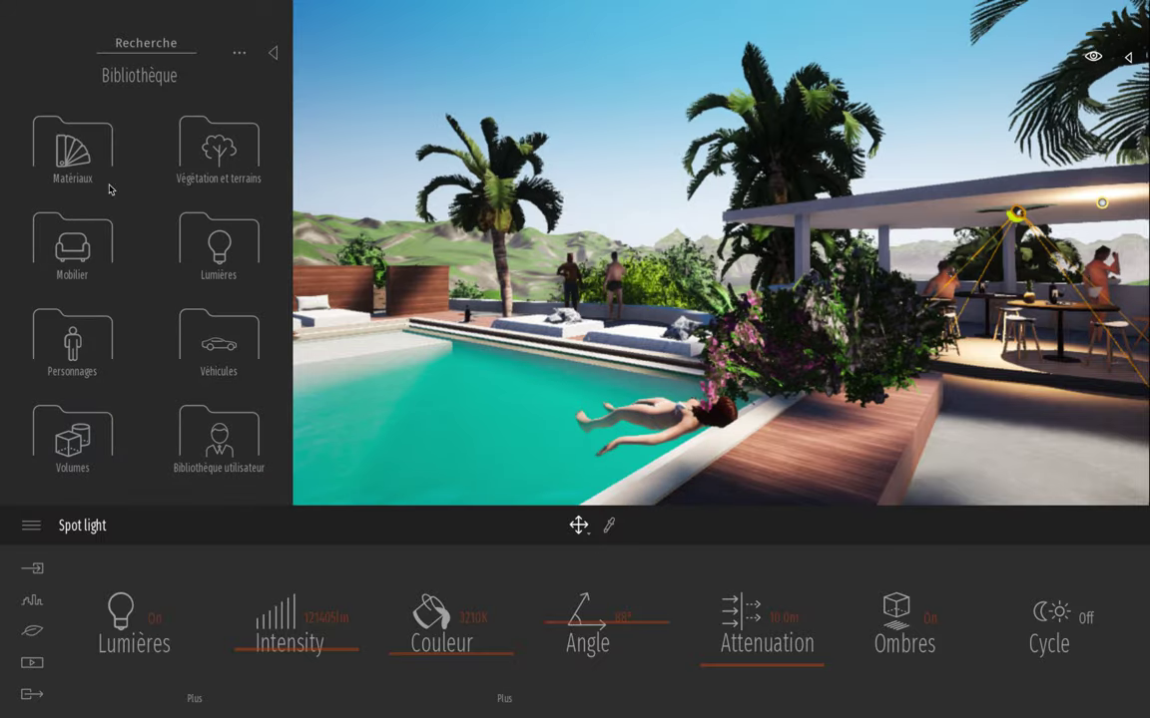
{"action": "left_click", "coordinate": [72, 342]}
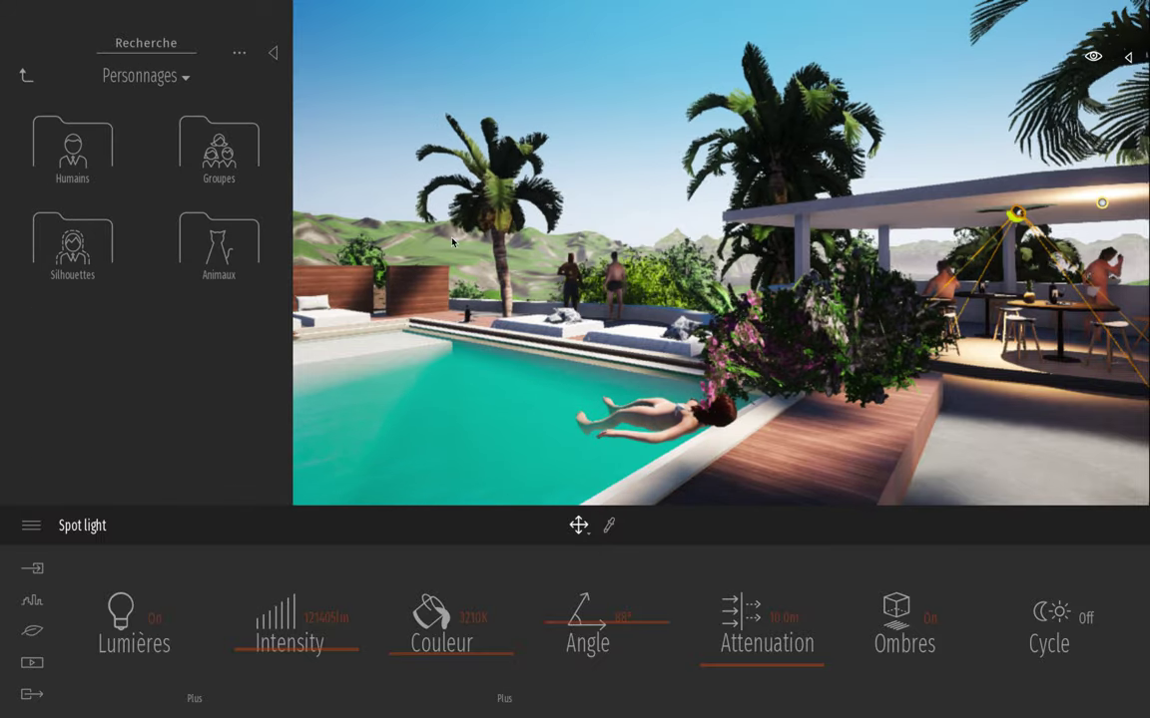
{"action": "left_click", "coordinate": [601, 96]}
{"action": "right_click_drag", "start_coordinate": [589, 110], "coordinate": [524, 103]}
{"action": "key", "text": "s"}
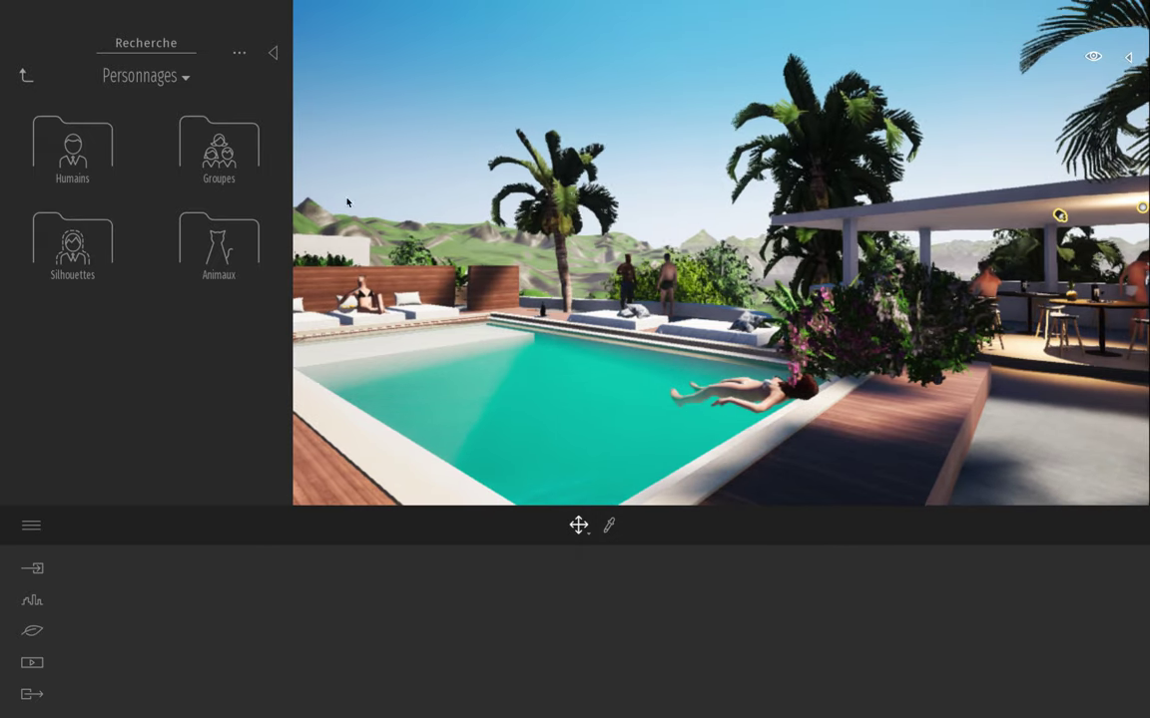
{"action": "left_click", "coordinate": [219, 150]}
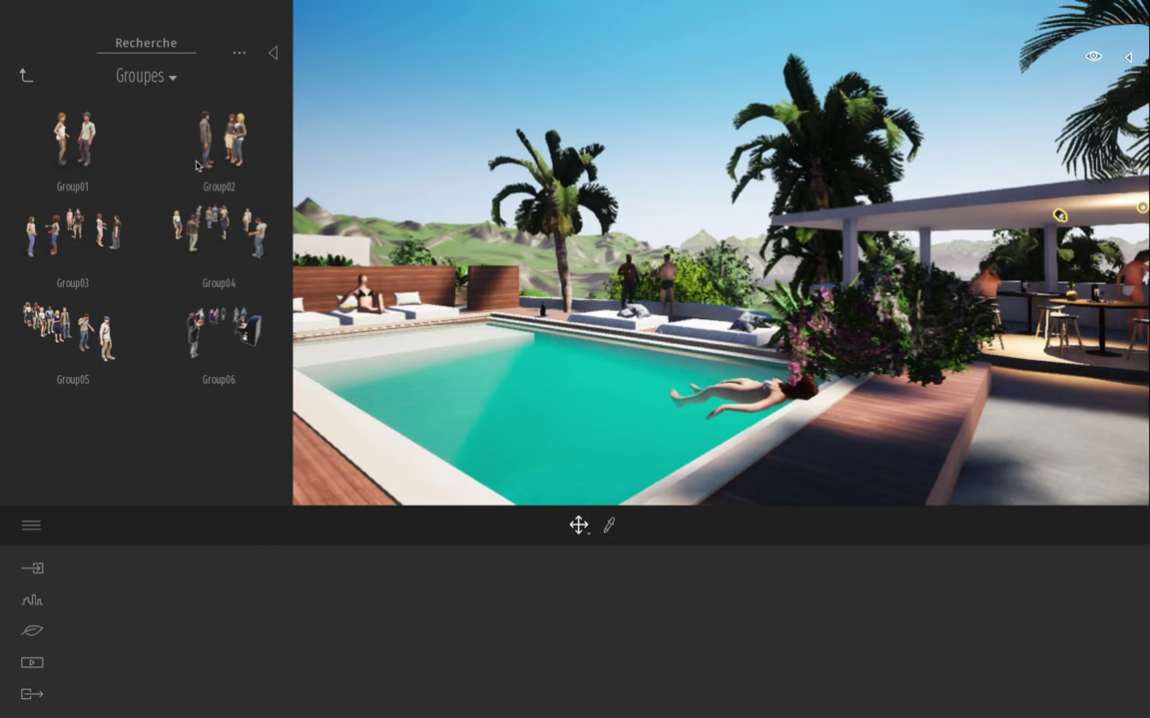
{"action": "left_click_drag", "start_coordinate": [376, 304], "coordinate": [246, 275]}
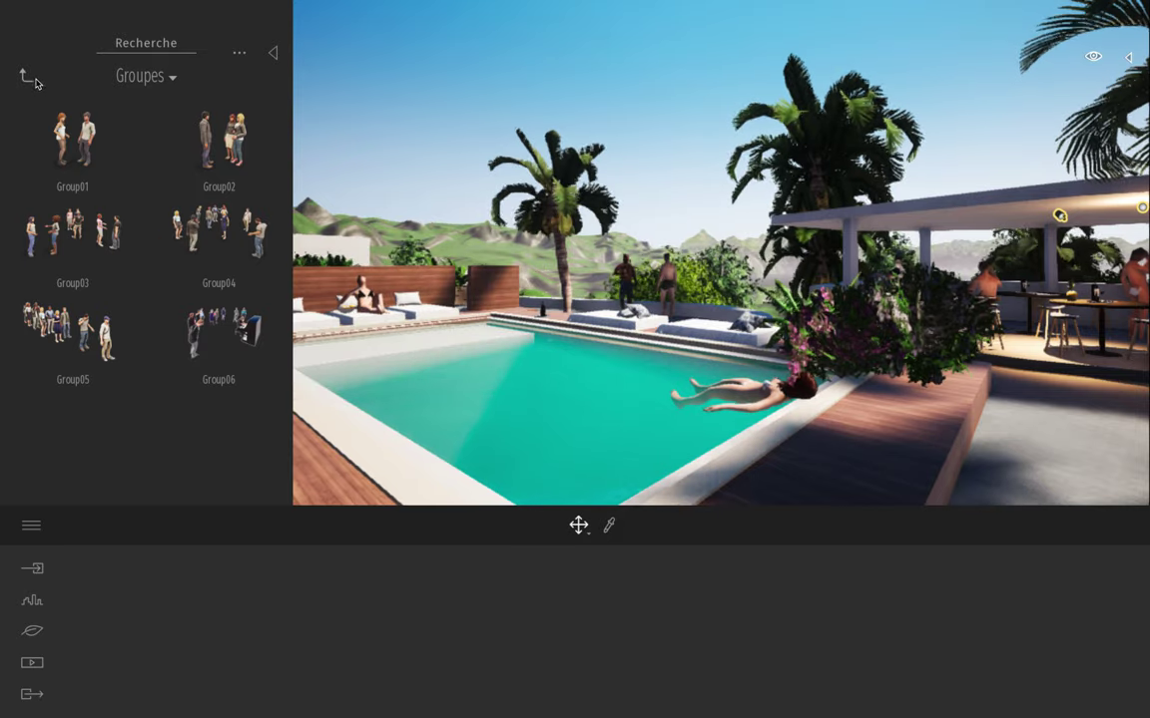
{"action": "left_click", "coordinate": [88, 150]}
{"action": "left_click_drag", "start_coordinate": [891, 437], "coordinate": [1049, 413]}
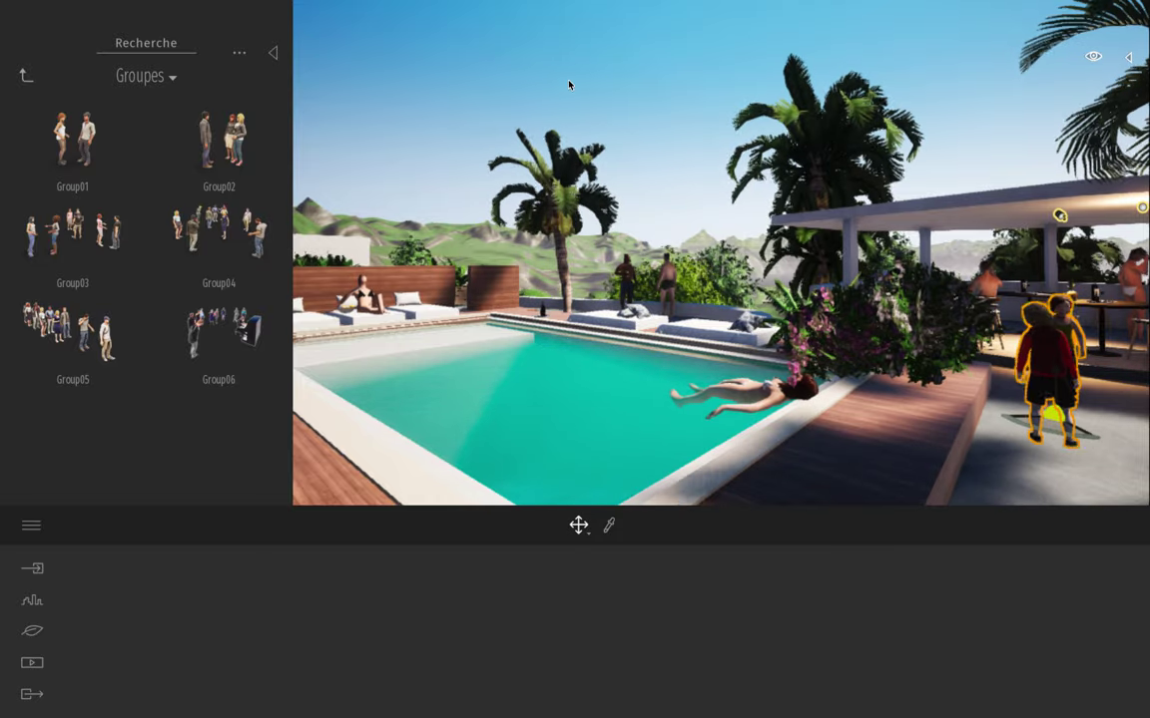
Step: Place the character Brian from the humans library (Humains) on the paving beside the wooden deck
{"action": "left_click", "coordinate": [25, 76]}
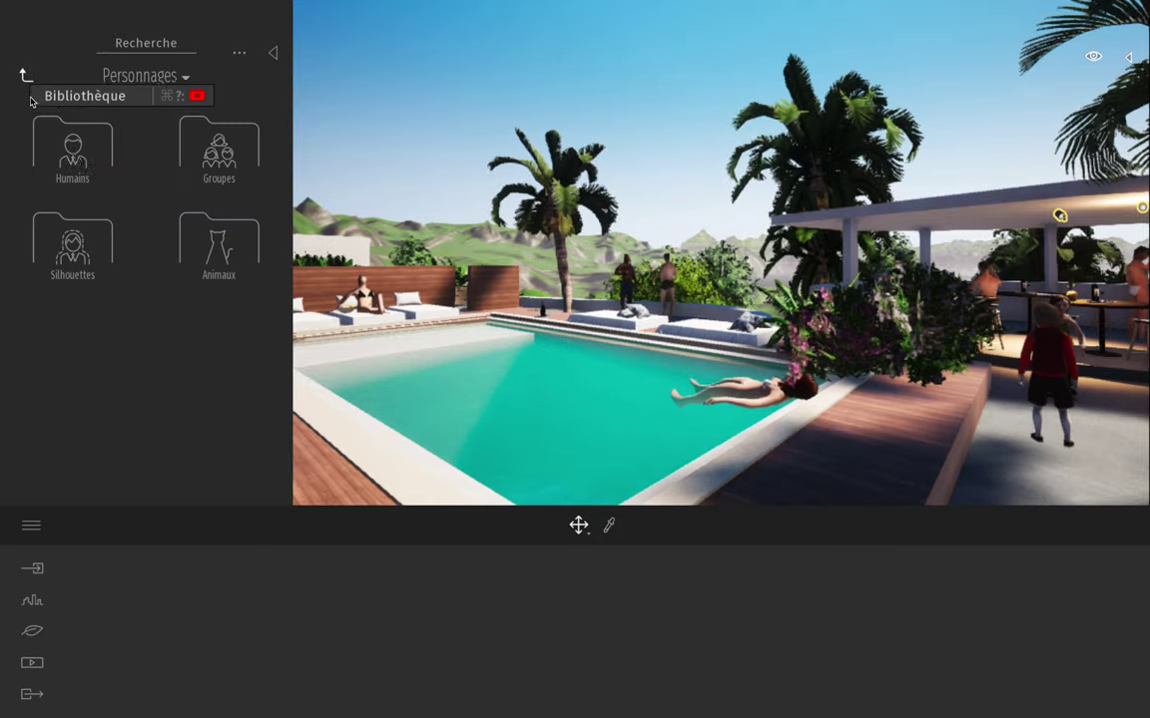
{"action": "left_click", "coordinate": [72, 150]}
{"action": "scroll", "coordinate": [197, 179], "scroll_direction": "down", "scroll_amount": 1}
{"action": "scroll", "coordinate": [200, 179], "scroll_direction": "down", "scroll_amount": 1}
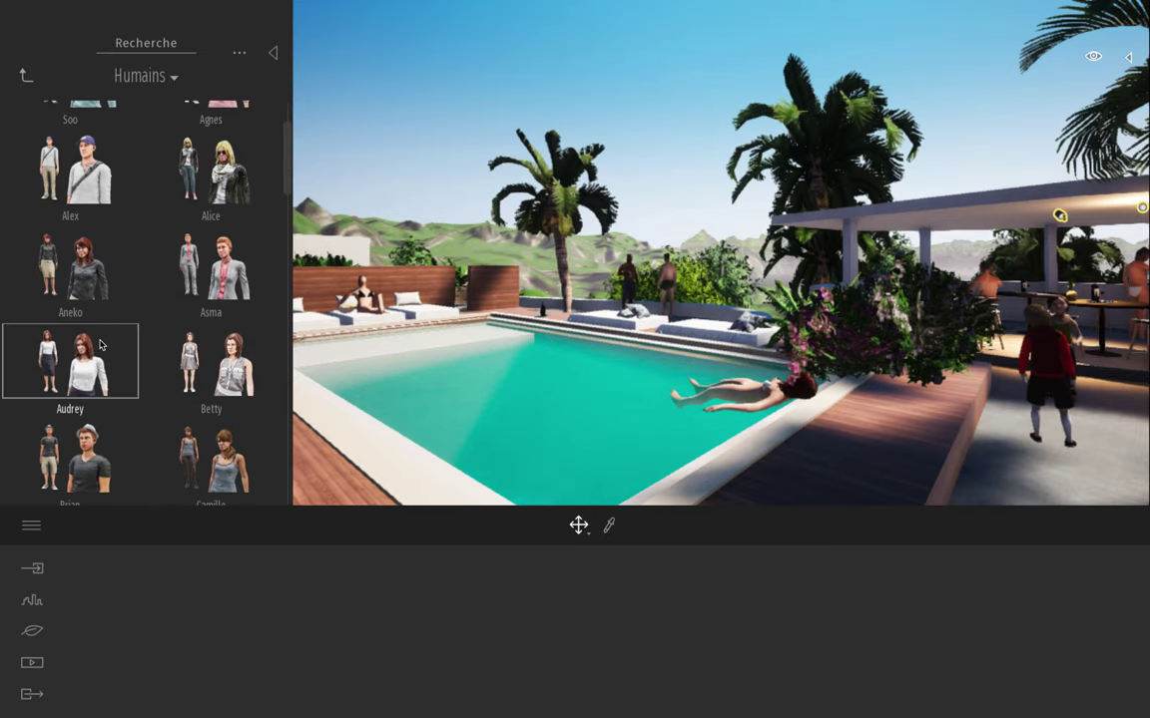
{"action": "scroll", "coordinate": [88, 350], "scroll_direction": "down", "scroll_amount": 1}
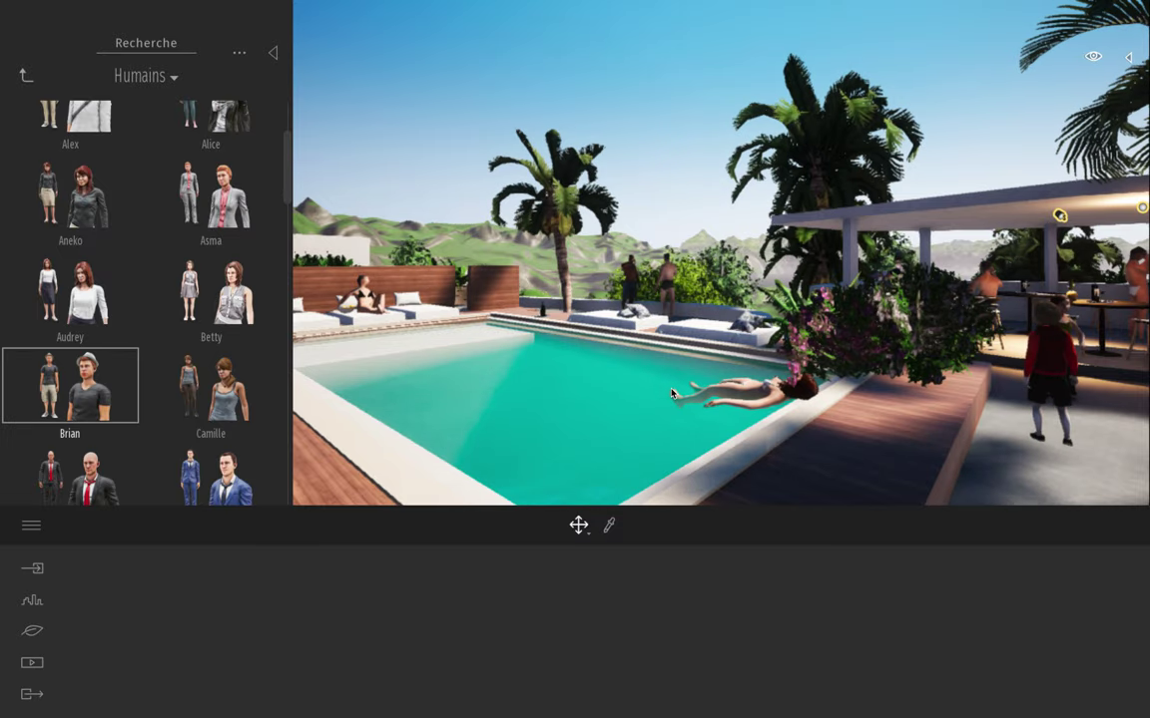
{"action": "left_click_drag", "start_coordinate": [91, 397], "coordinate": [866, 427]}
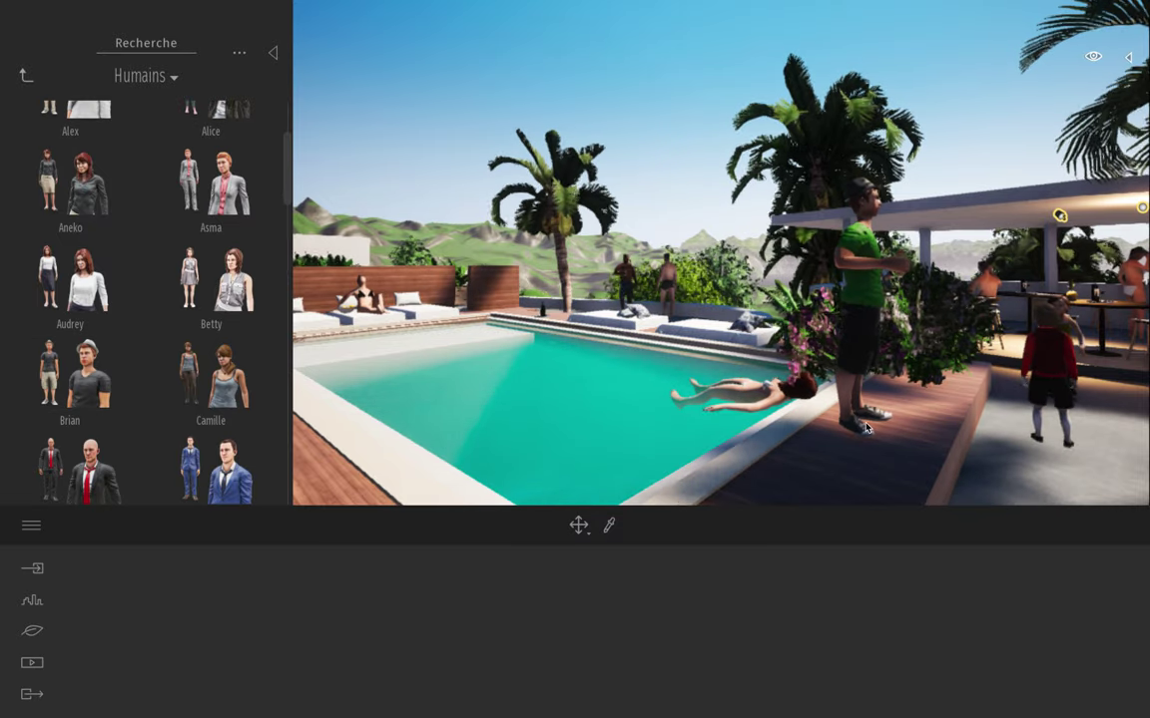
{"action": "left_click_drag", "start_coordinate": [909, 439], "coordinate": [1006, 465]}
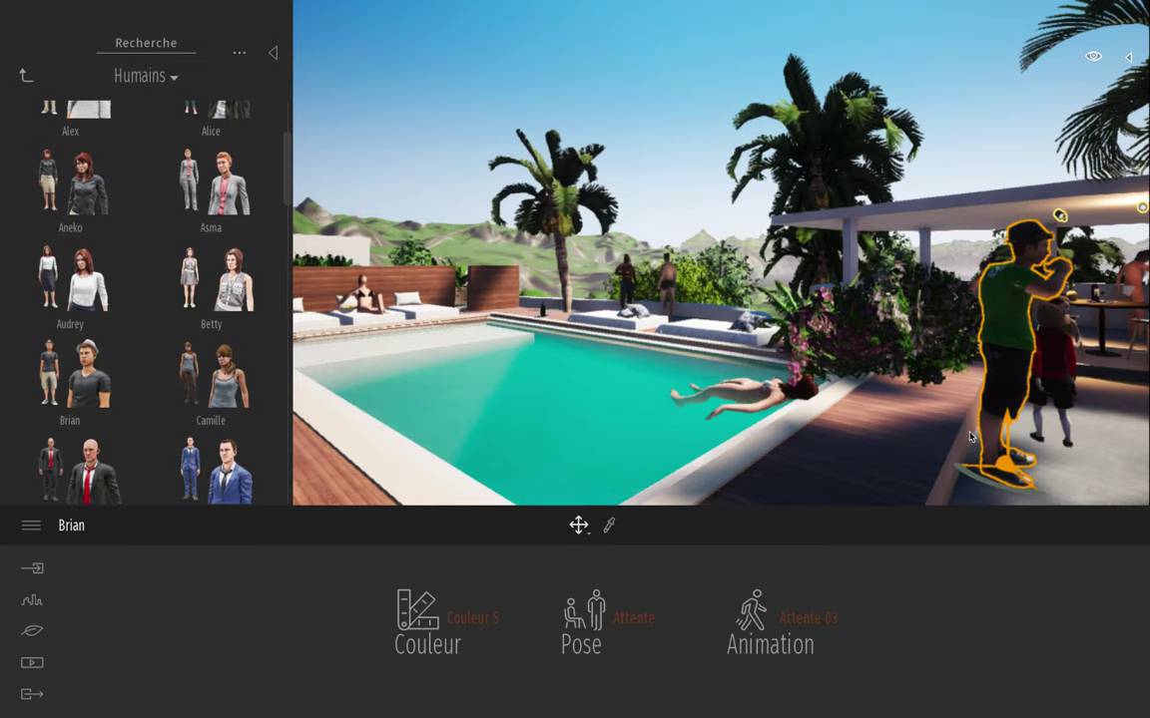
Step: Check Brian's colour variants, keeping Couleur 5, and set his pose to seated (Assis)
{"action": "right_click_drag", "start_coordinate": [1006, 465], "coordinate": [963, 445]}
{"action": "scroll", "coordinate": [964, 445], "scroll_direction": "down", "scroll_amount": 3}
{"action": "middle_click_drag", "start_coordinate": [938, 413], "coordinate": [880, 411]}
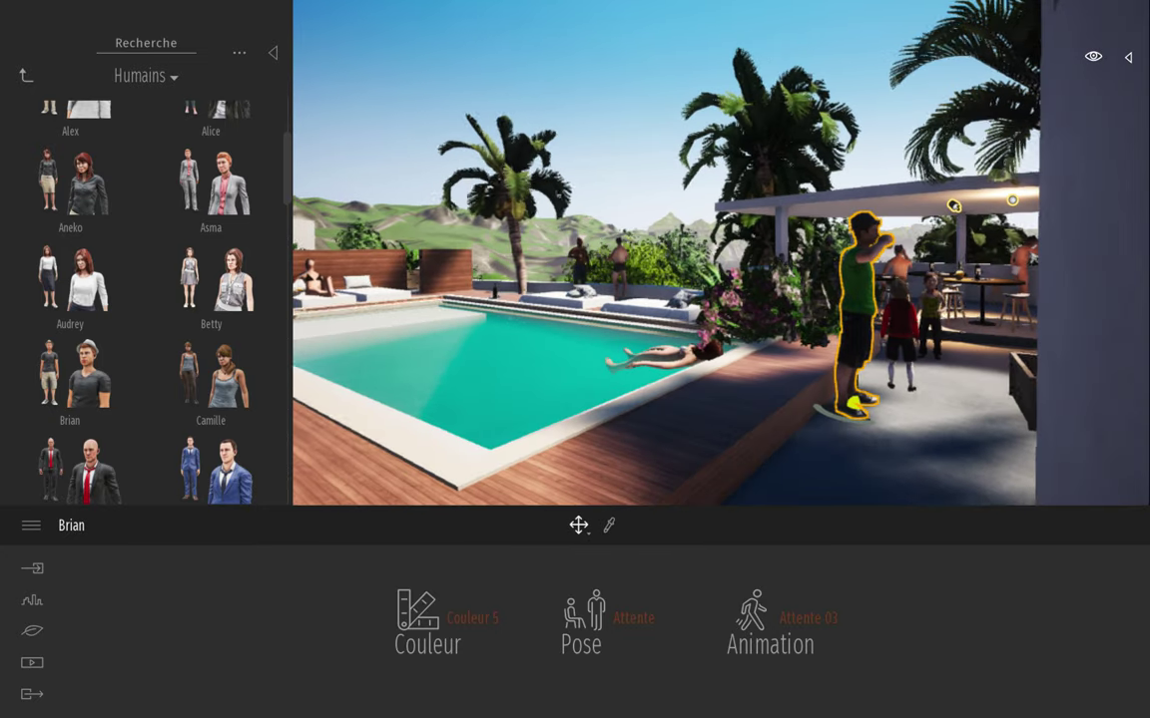
{"action": "scroll", "coordinate": [880, 411], "scroll_direction": "up", "scroll_amount": 1}
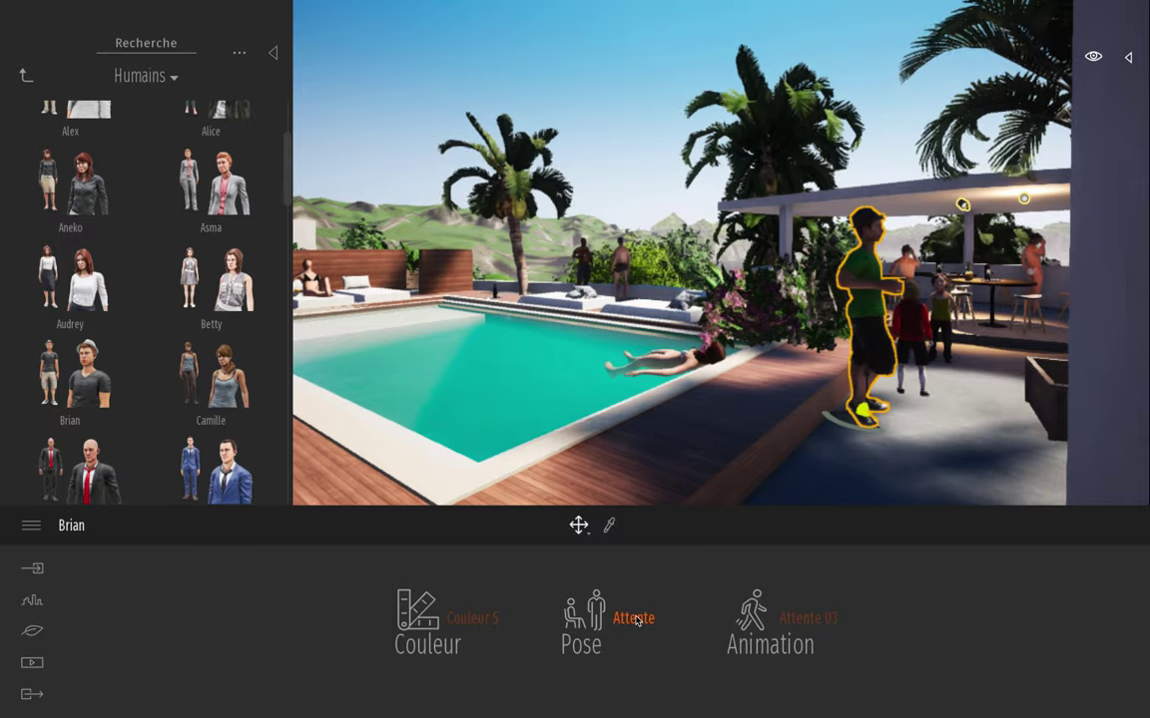
{"action": "left_click", "coordinate": [475, 619]}
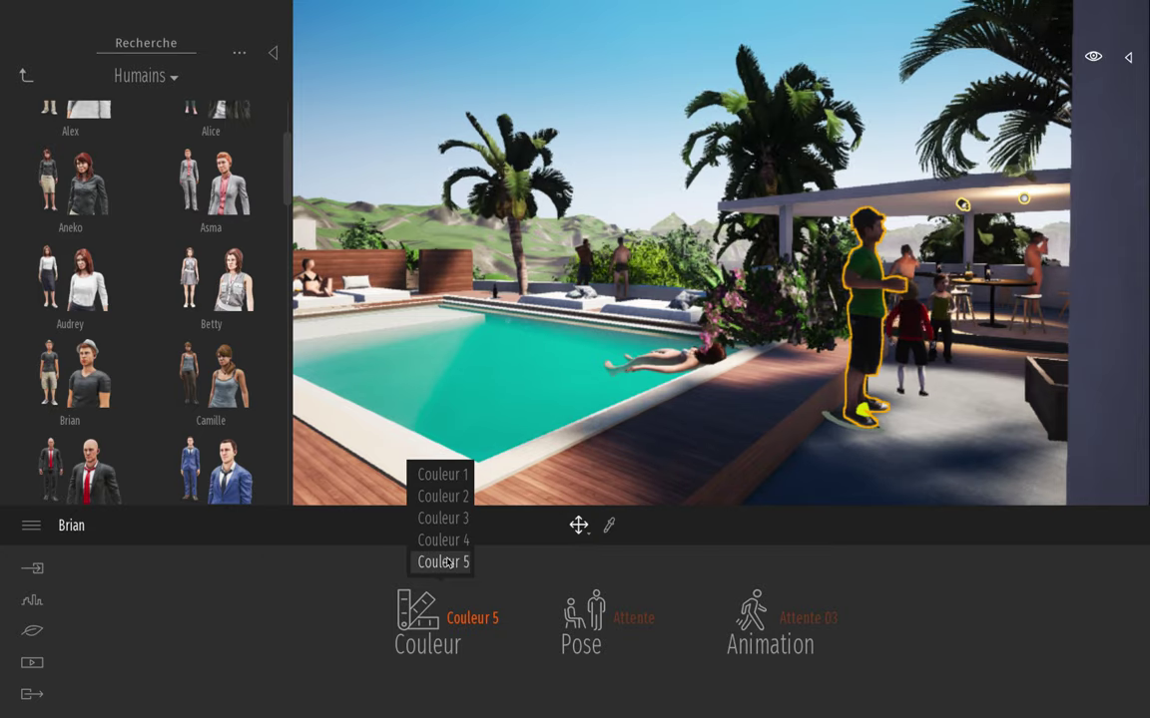
{"action": "left_click", "coordinate": [633, 619]}
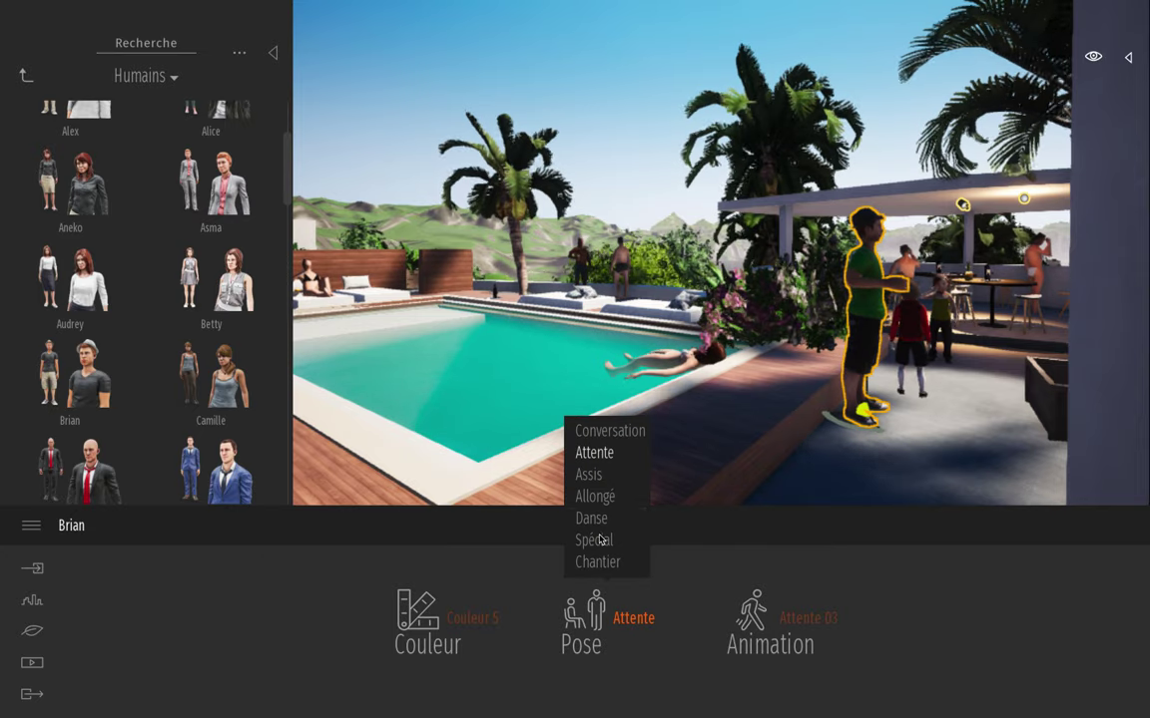
{"action": "left_click", "coordinate": [630, 476]}
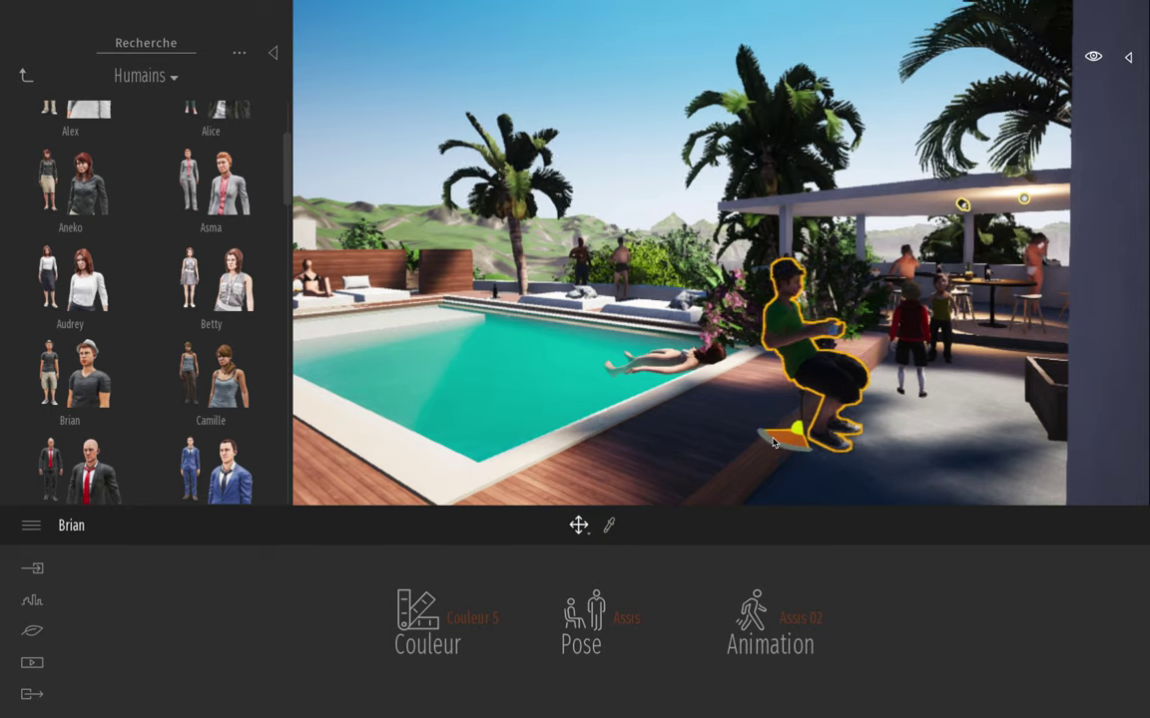
Step: Try rotating the seated Brian by about 65° and position him on the edge of the wooden deck
{"action": "left_click_drag", "start_coordinate": [773, 442], "coordinate": [828, 446]}
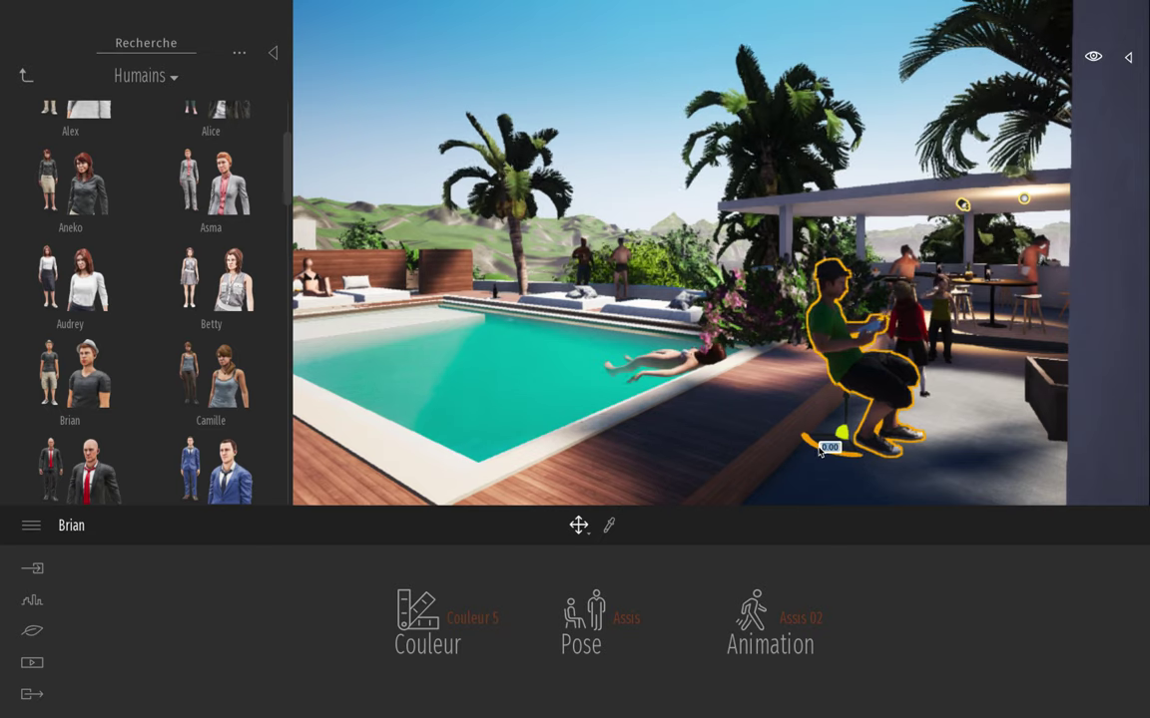
{"action": "mouse_move", "coordinate": [819, 451]}
{"action": "left_mouse_down"}
{"action": "mouse_move", "coordinate": [847, 464]}
{"action": "mouse_move", "coordinate": [811, 460]}
{"action": "left_mouse_up"}
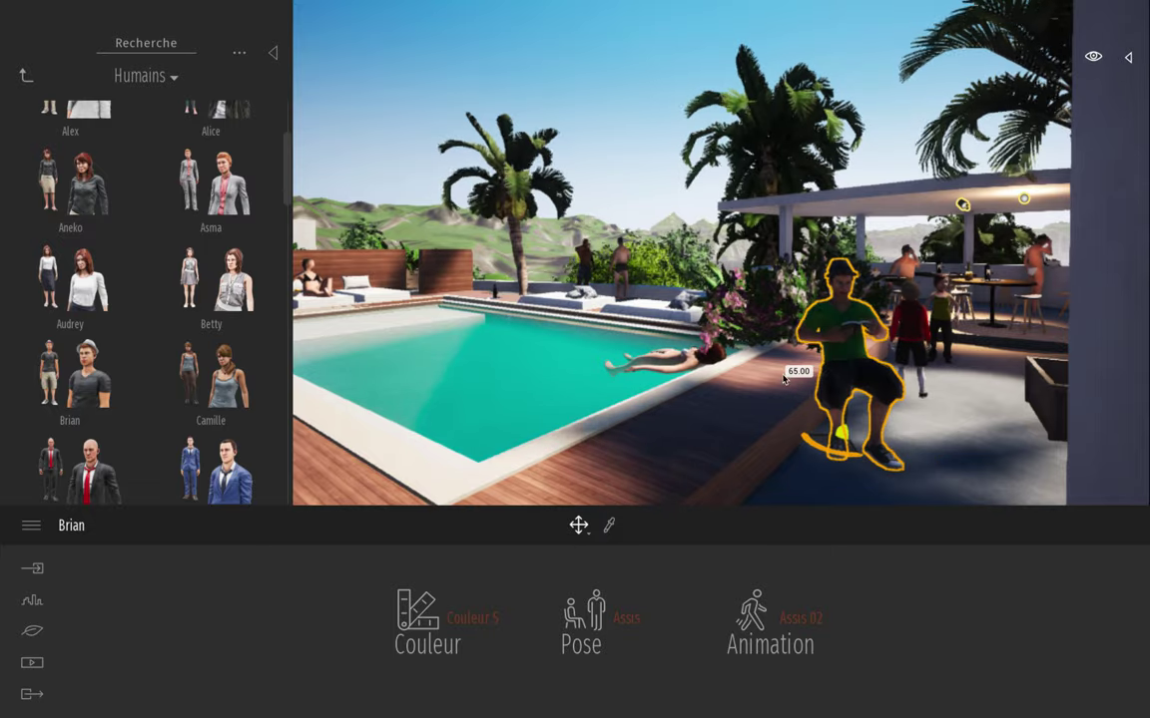
{"action": "left_click_drag", "start_coordinate": [785, 378], "coordinate": [799, 454]}
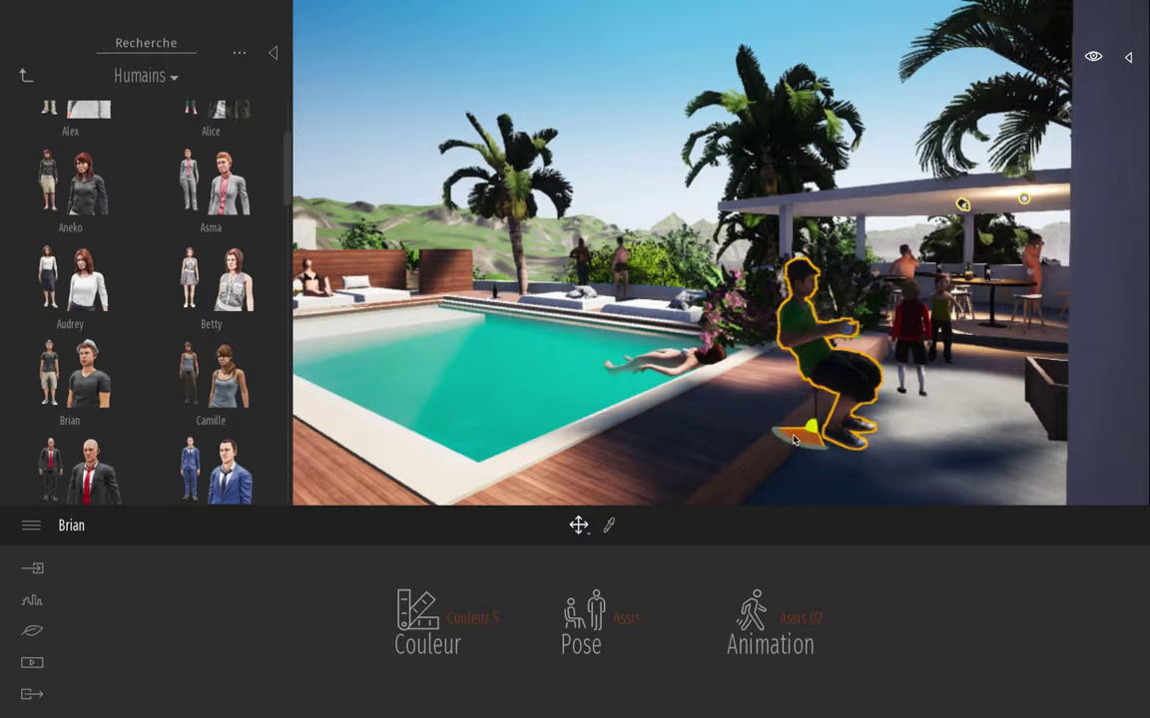
{"action": "left_click_drag", "start_coordinate": [795, 440], "coordinate": [782, 439]}
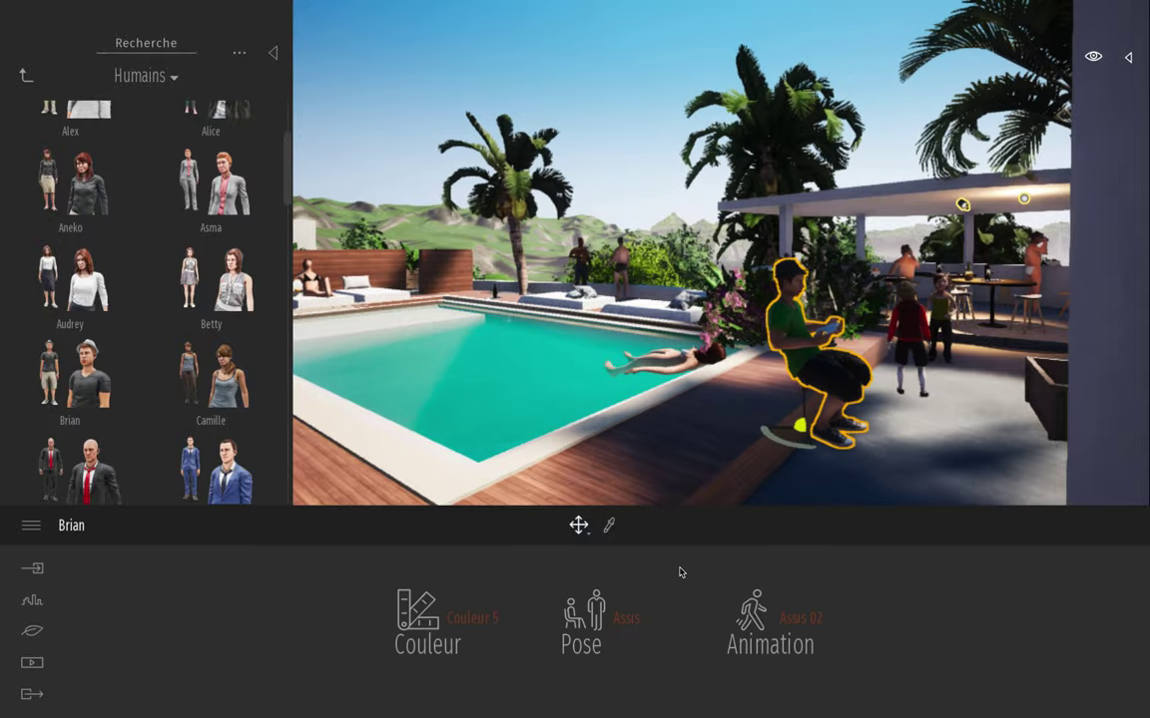
Step: Try the animations Assis 03 and Assis 01 on Brian, set Assis 04 instead, and deselect him
{"action": "left_click", "coordinate": [626, 621]}
{"action": "left_click", "coordinate": [779, 621]}
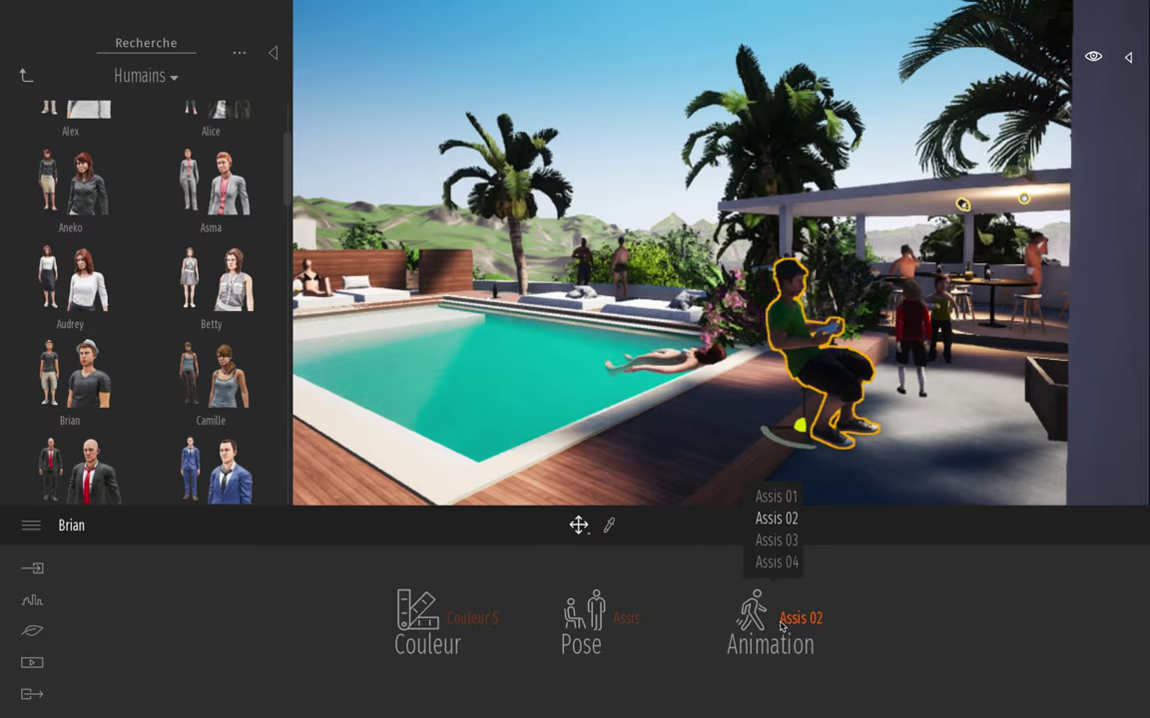
{"action": "left_click", "coordinate": [776, 540]}
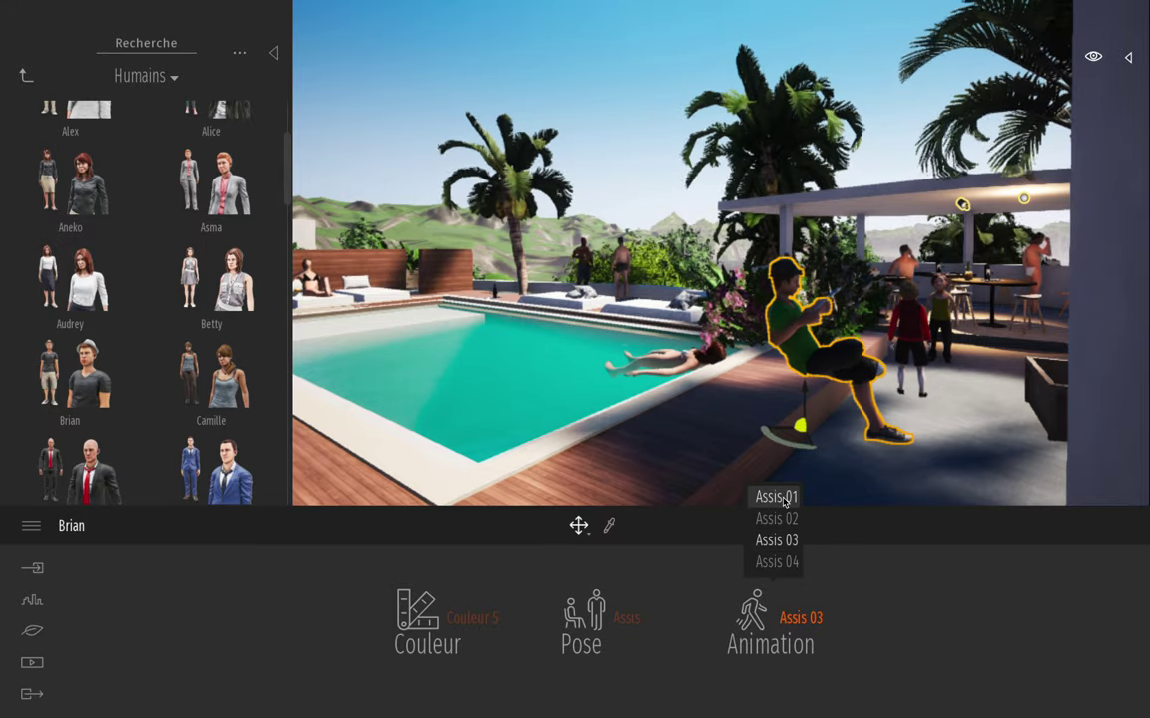
{"action": "left_click", "coordinate": [778, 497]}
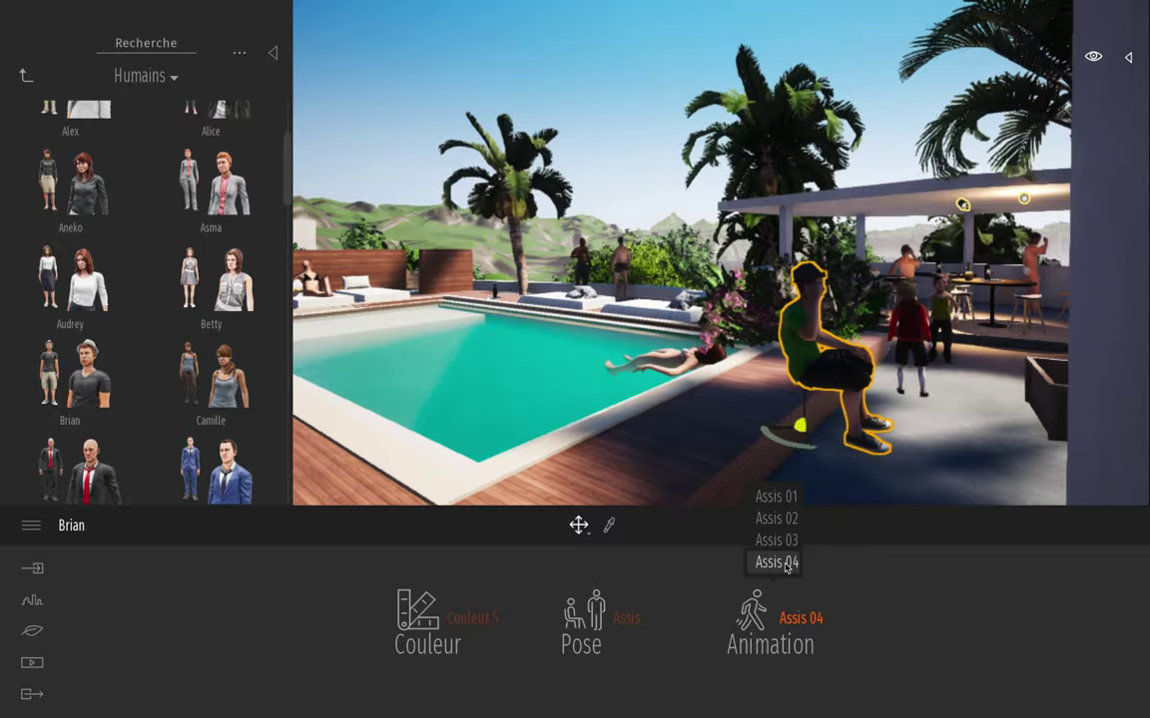
{"action": "left_click", "coordinate": [629, 158]}
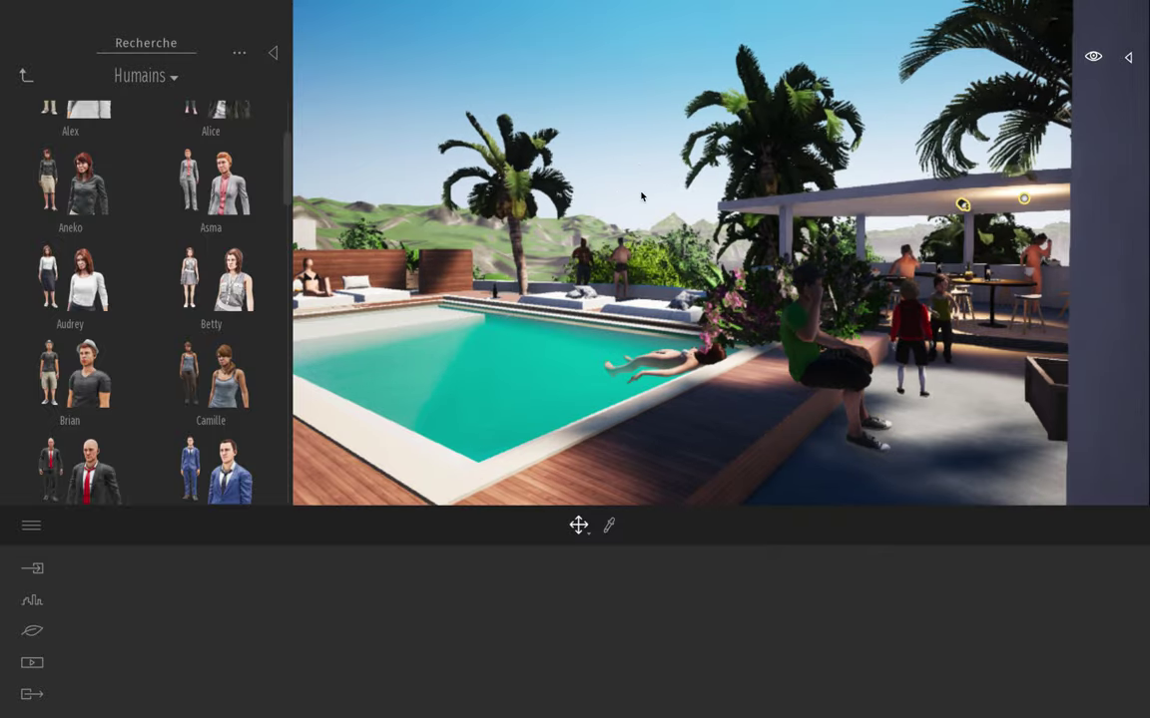
{"action": "right_click_drag", "start_coordinate": [498, 193], "coordinate": [394, 193]}
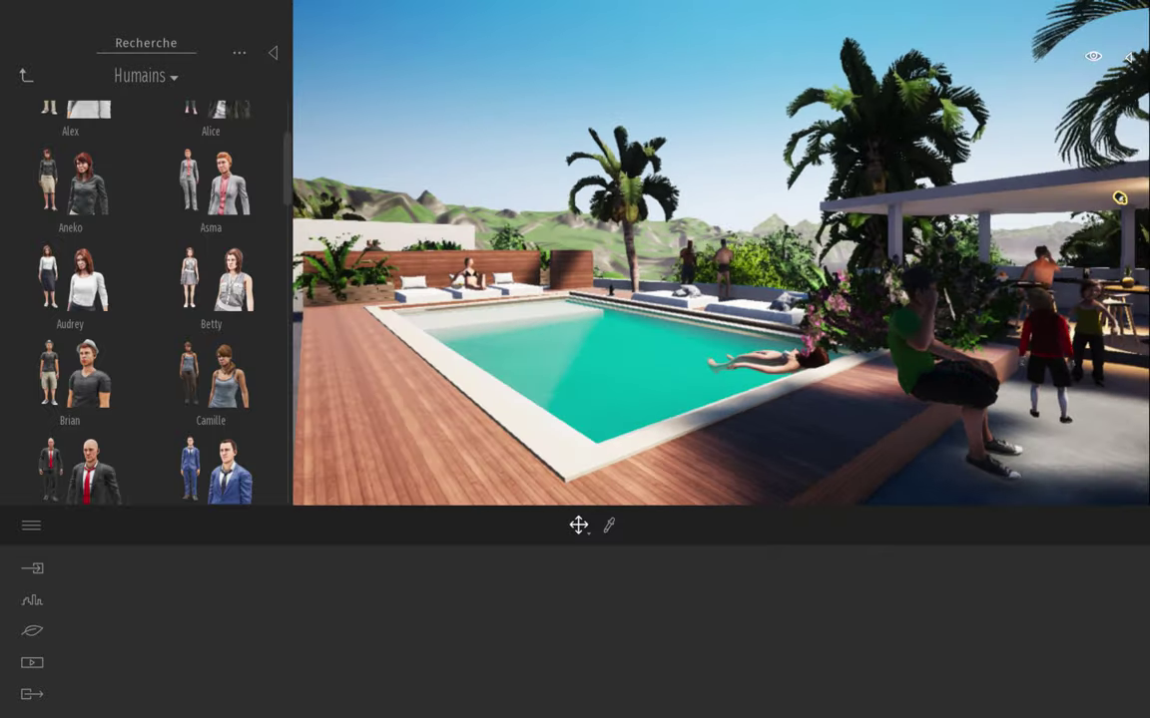
Step: Try a figure from the Silhouettes library on the wooden deck and delete it
{"action": "left_click", "coordinate": [26, 75]}
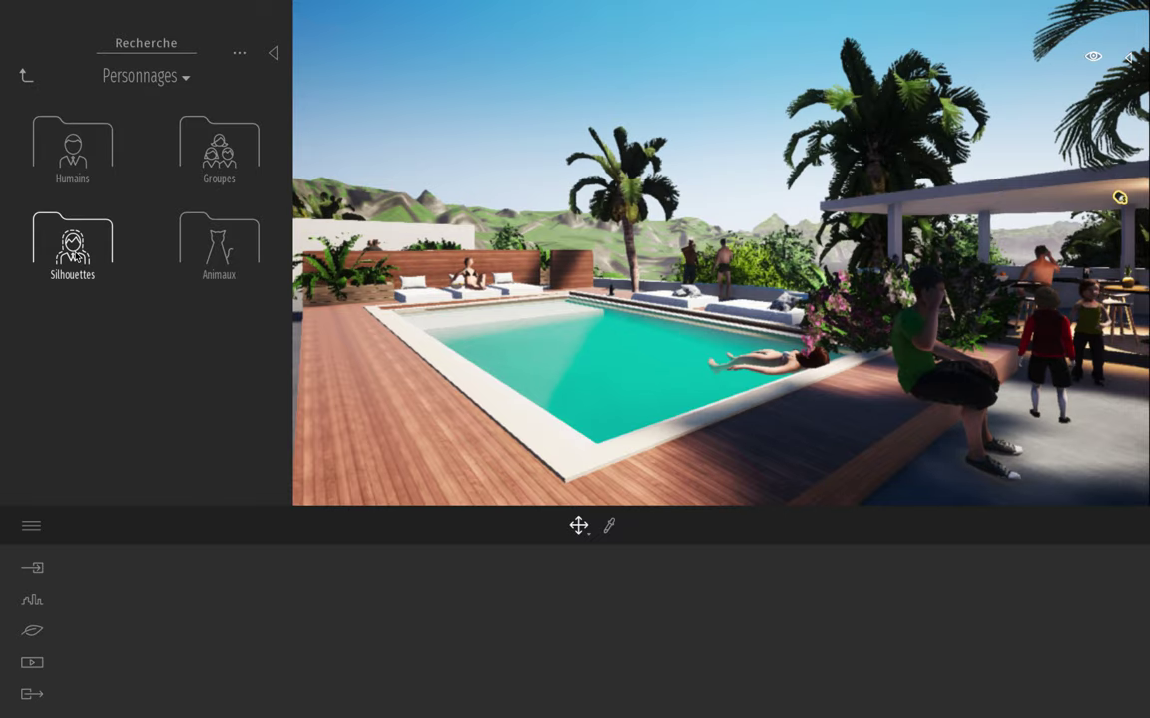
{"action": "left_click", "coordinate": [73, 248]}
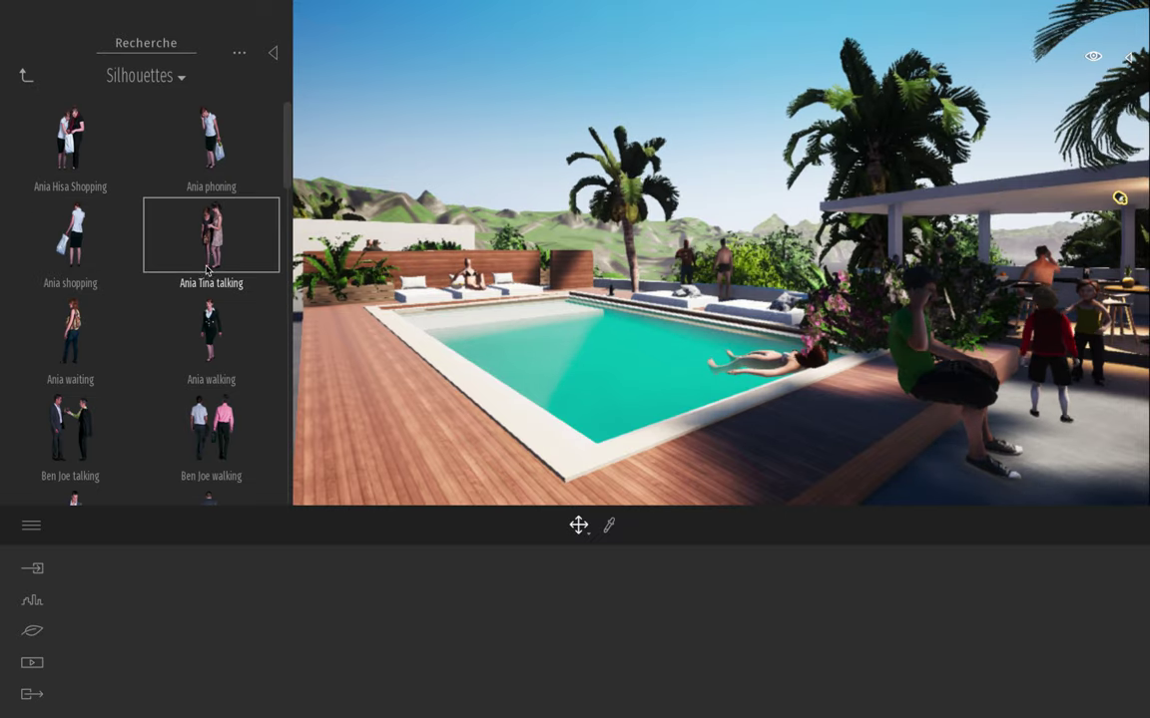
{"action": "left_click_drag", "start_coordinate": [419, 361], "coordinate": [394, 334]}
{"action": "key", "text": "Delete"}
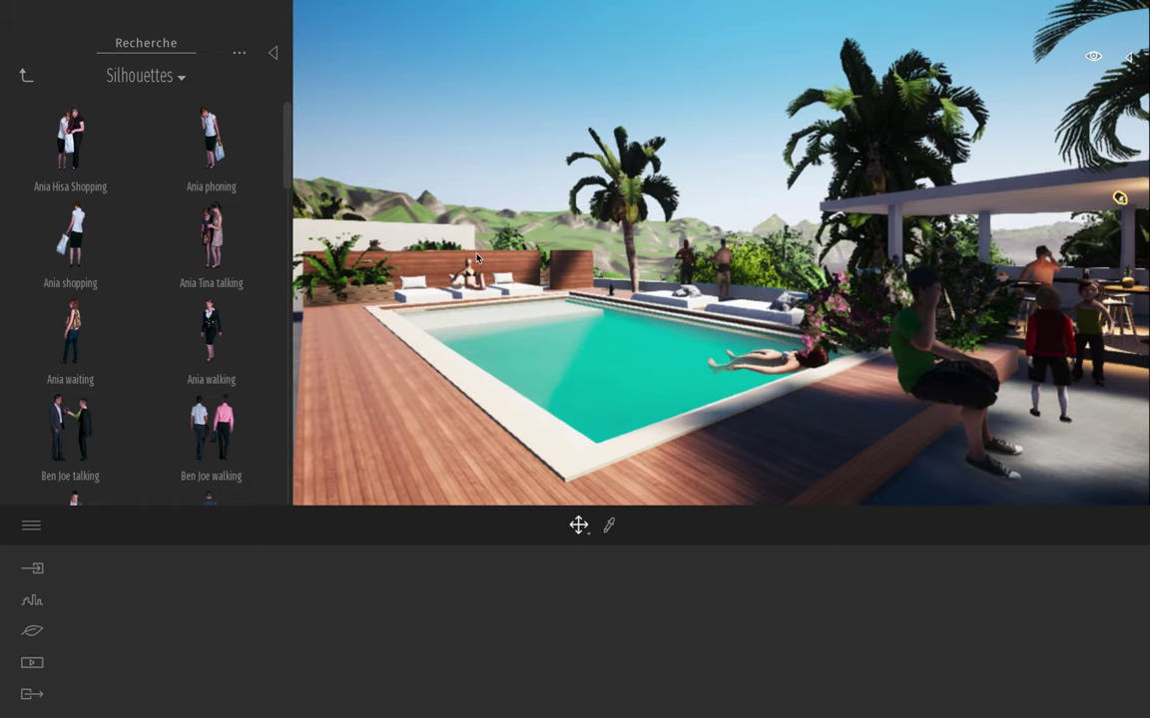
Step: Place the Wanda fish from the animal library (Animaux) in the pool, lower them by about 0.59, and deselect them
{"action": "left_click", "coordinate": [27, 78]}
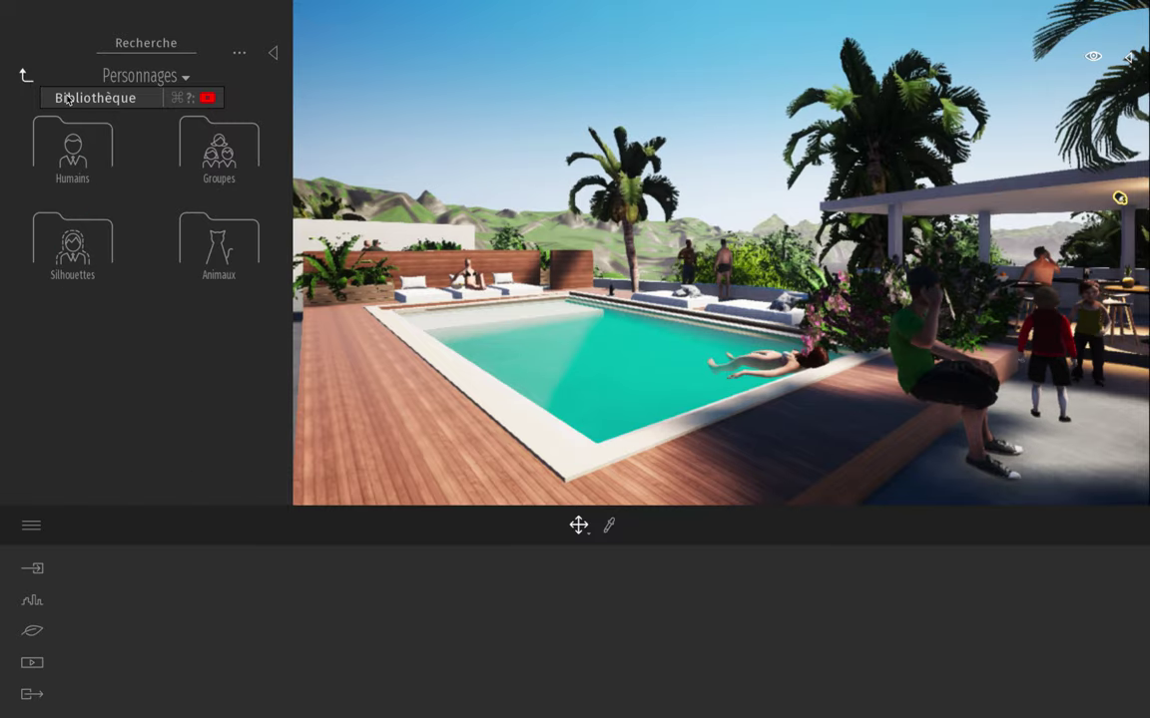
{"action": "left_click", "coordinate": [218, 247]}
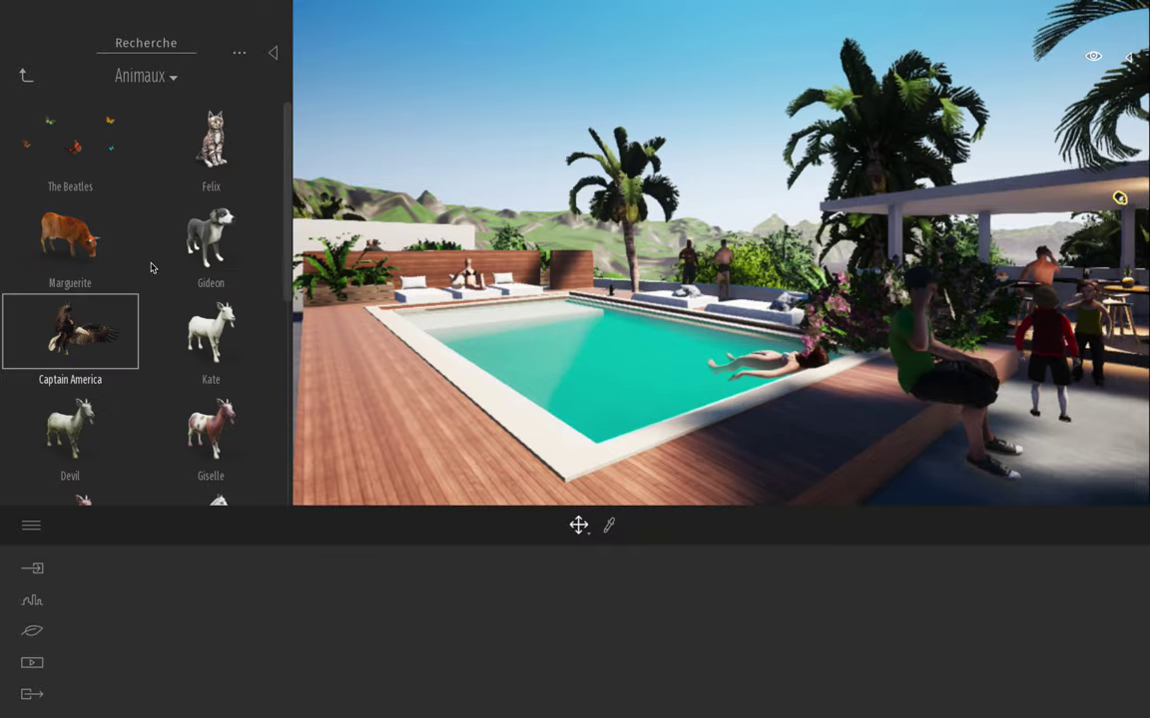
{"action": "scroll", "coordinate": [156, 284], "scroll_direction": "down", "scroll_amount": 5}
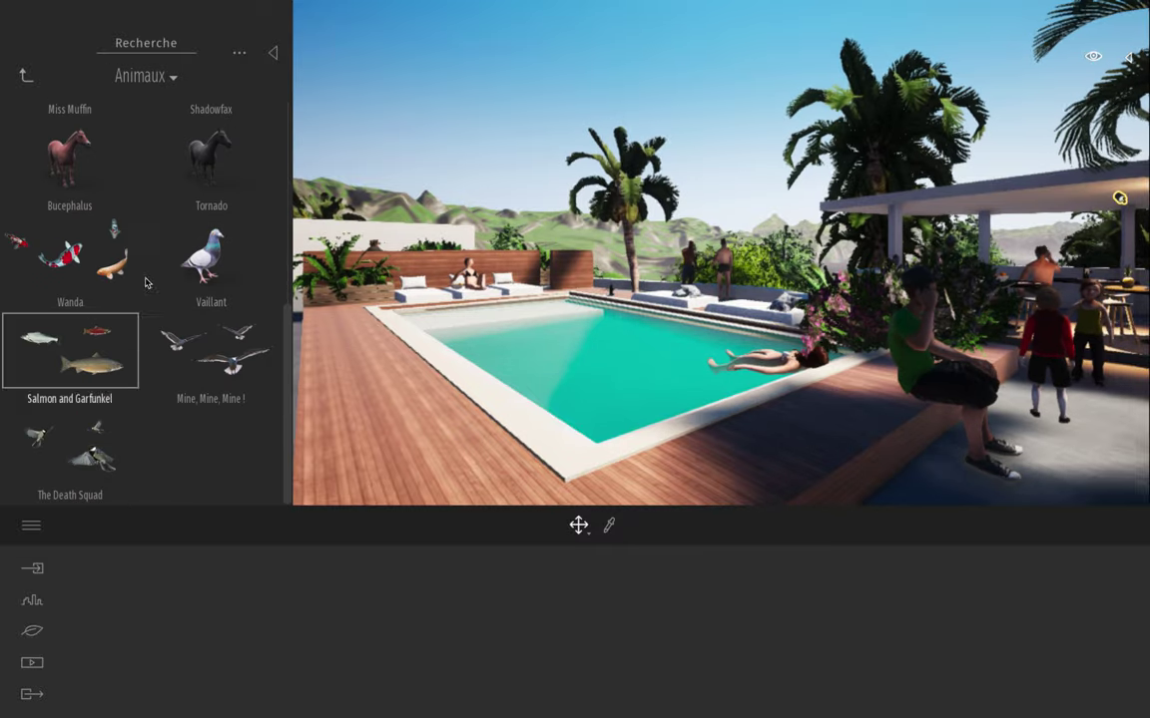
{"action": "left_click", "coordinate": [94, 292]}
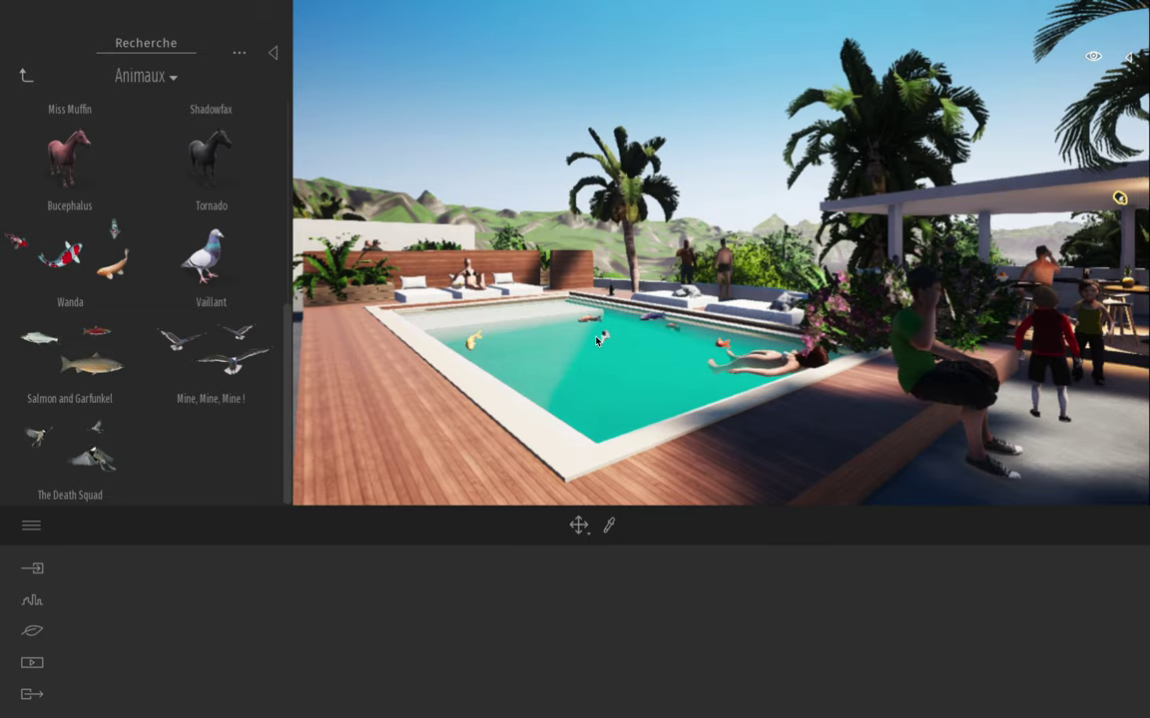
{"action": "left_click", "coordinate": [597, 340]}
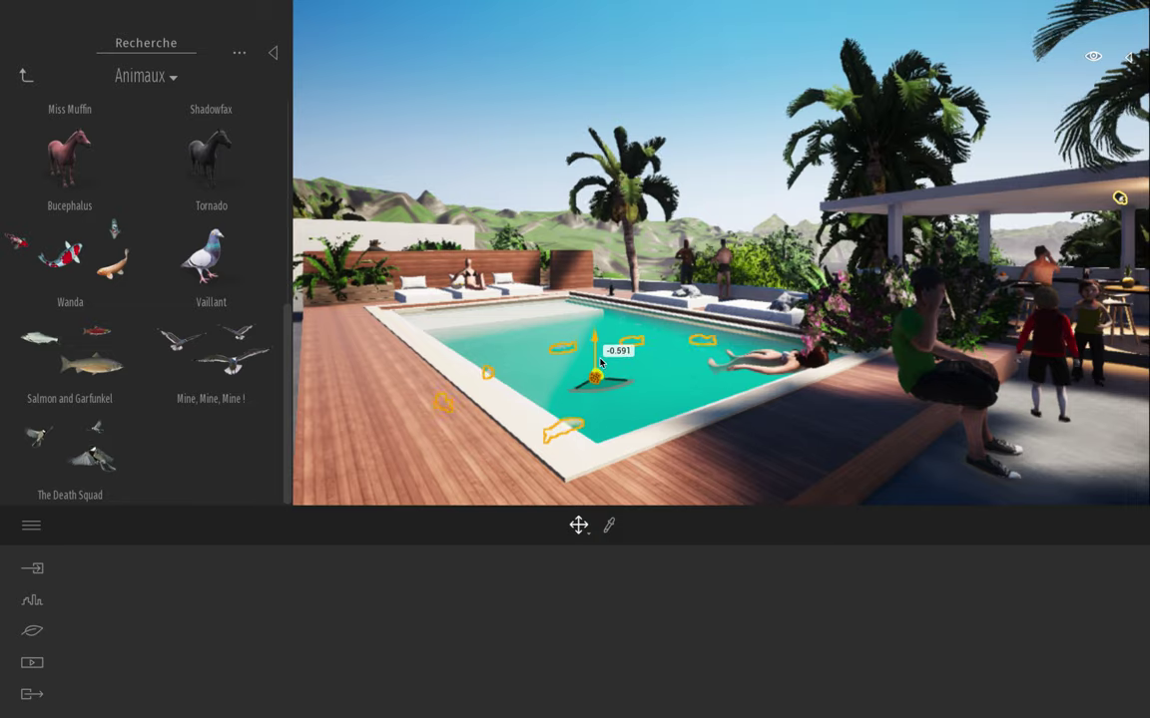
{"action": "left_click", "coordinate": [529, 143]}
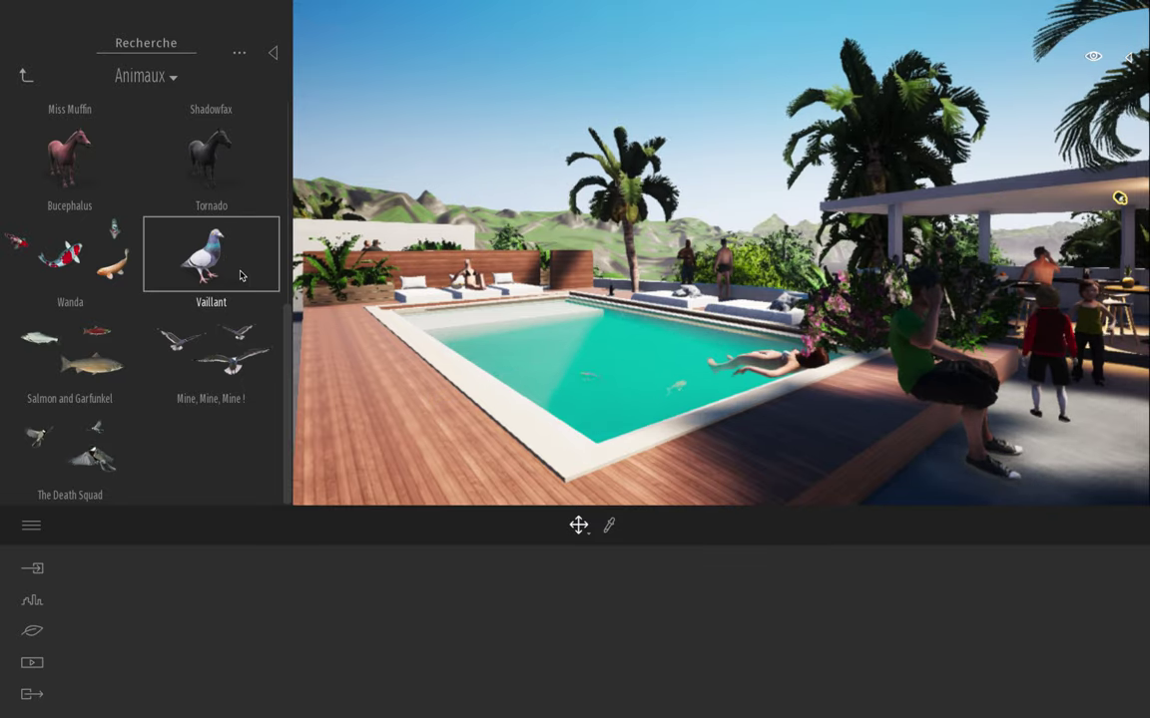
Step: Place the seagulls Mine, Mine, Mine ! on the wooden deck beside the pool and return to the main library categories
{"action": "left_click", "coordinate": [363, 337]}
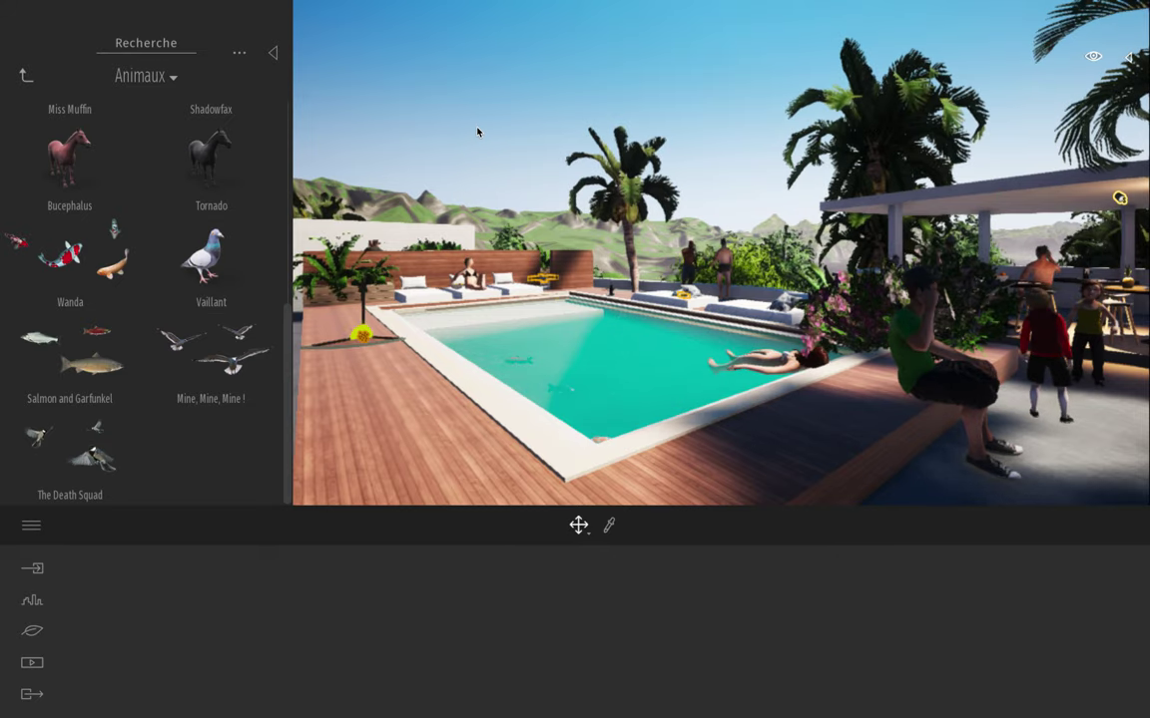
{"action": "left_click", "coordinate": [24, 76]}
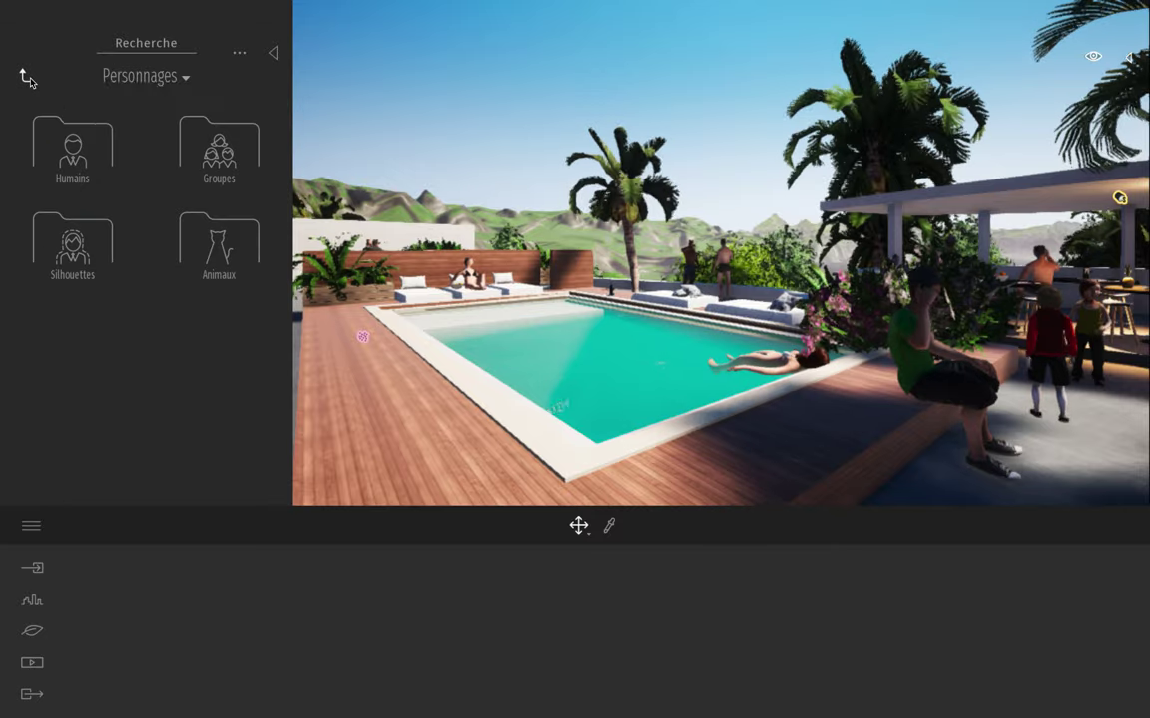
{"action": "mouse_move", "coordinate": [26, 77]}
{"action": "left_click", "coordinate": [70, 97]}
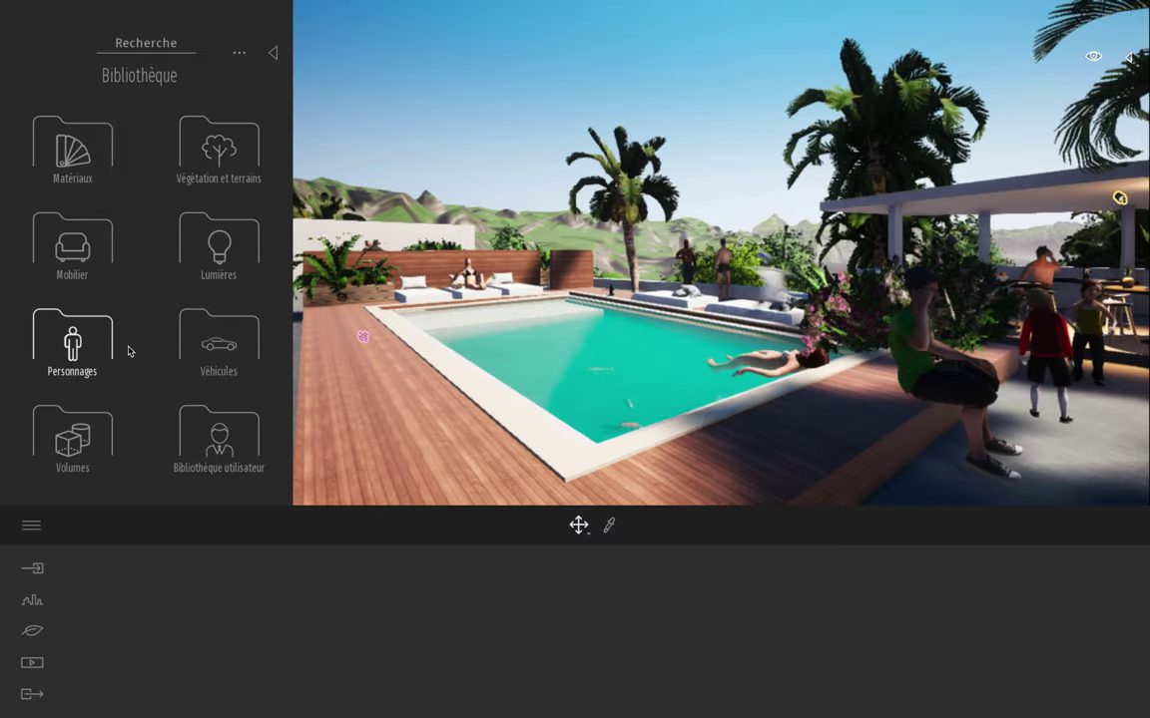
Step: Look through the cars (Voitures) and aircraft (Aéronautique) in the vehicle library
{"action": "left_click", "coordinate": [238, 337]}
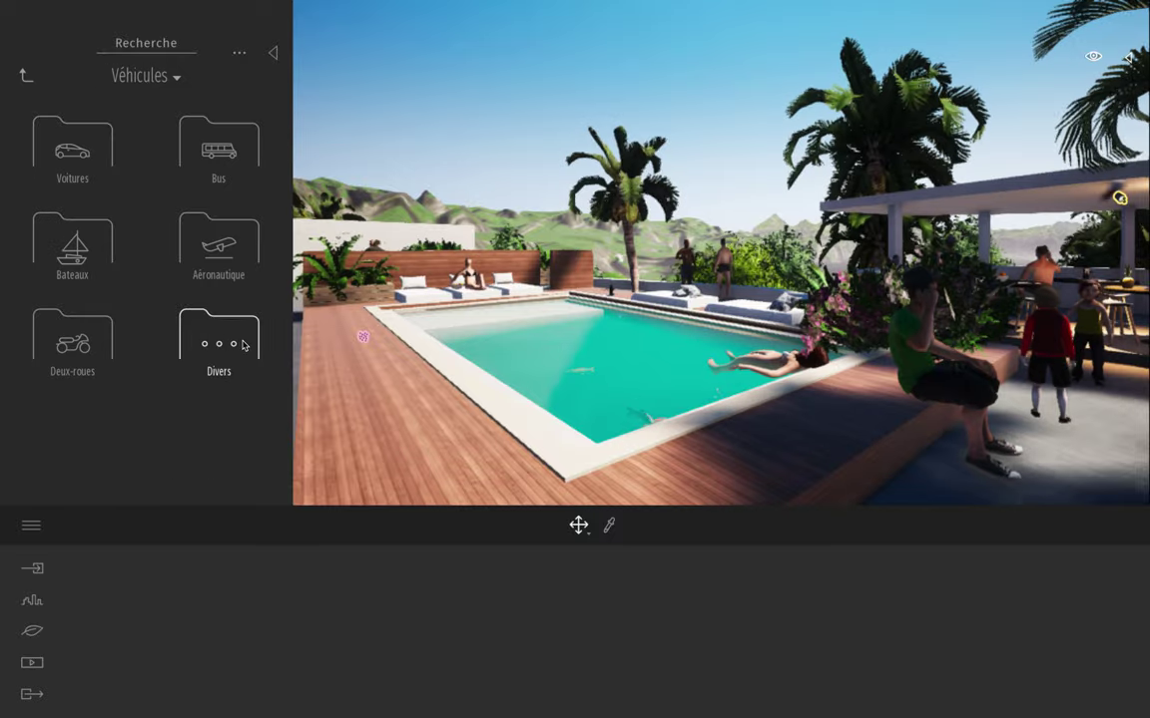
{"action": "left_click", "coordinate": [86, 150]}
{"action": "scroll", "coordinate": [172, 259], "scroll_direction": "down", "scroll_amount": 2}
{"action": "scroll", "coordinate": [189, 254], "scroll_direction": "down", "scroll_amount": 2}
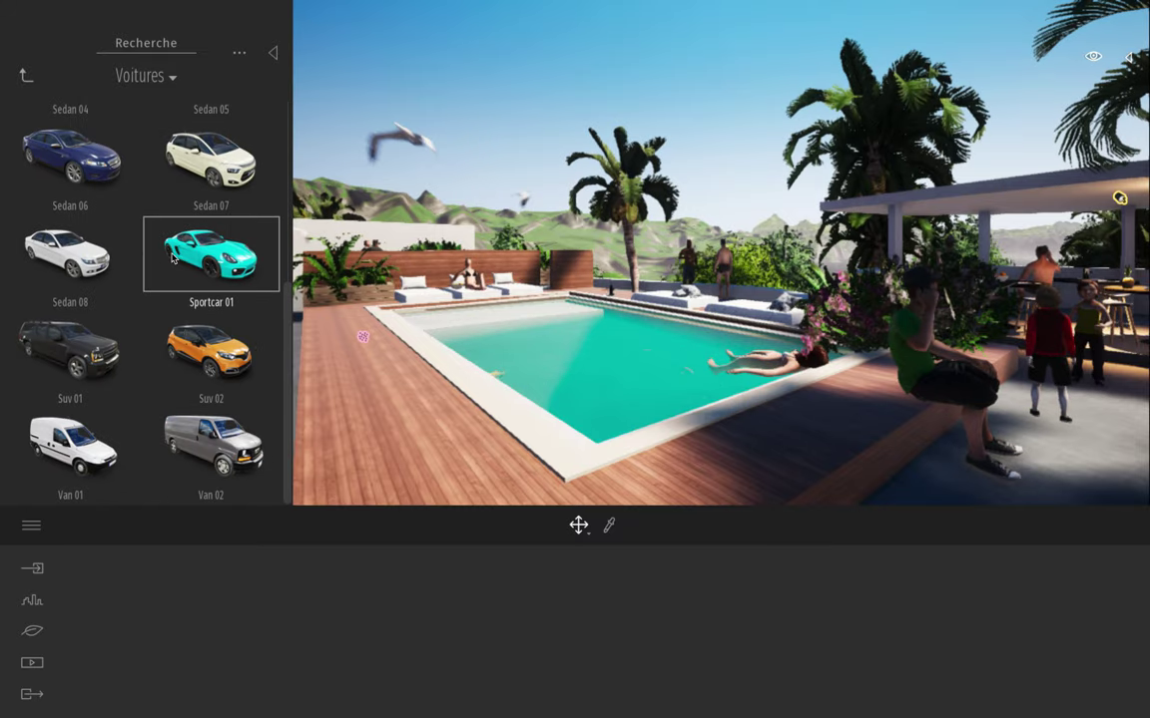
{"action": "scroll", "coordinate": [210, 234], "scroll_direction": "up", "scroll_amount": 5}
{"action": "left_click", "coordinate": [28, 79]}
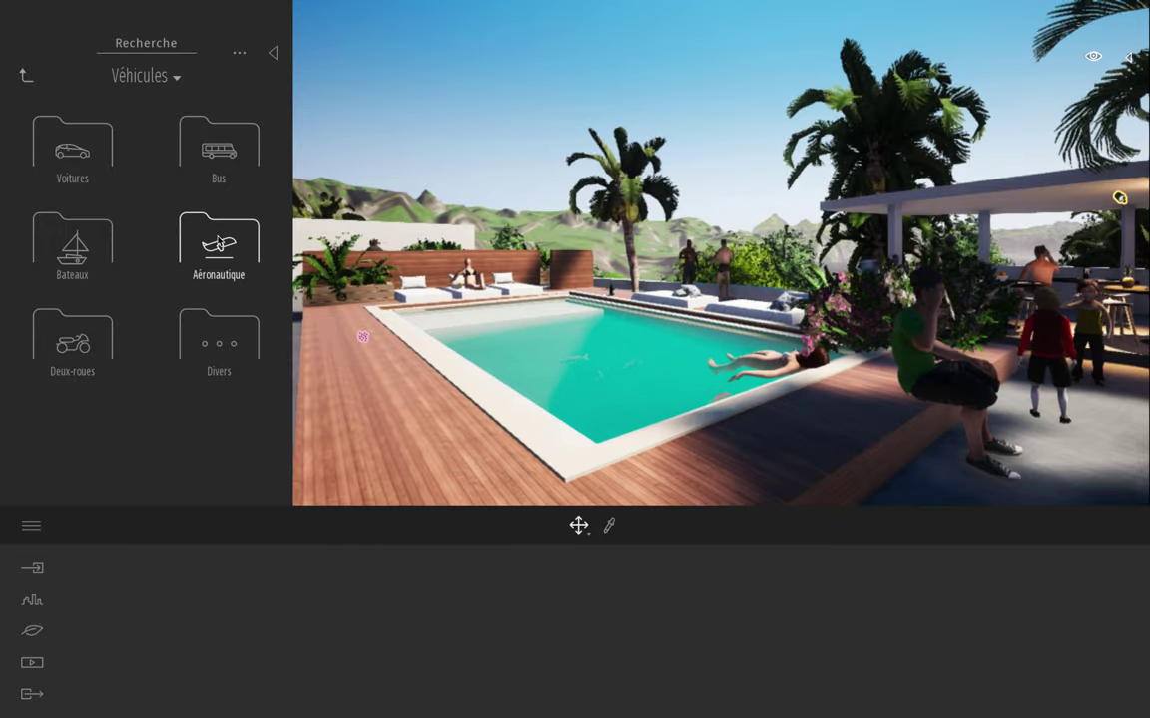
{"action": "left_click", "coordinate": [218, 240]}
{"action": "left_click", "coordinate": [27, 77]}
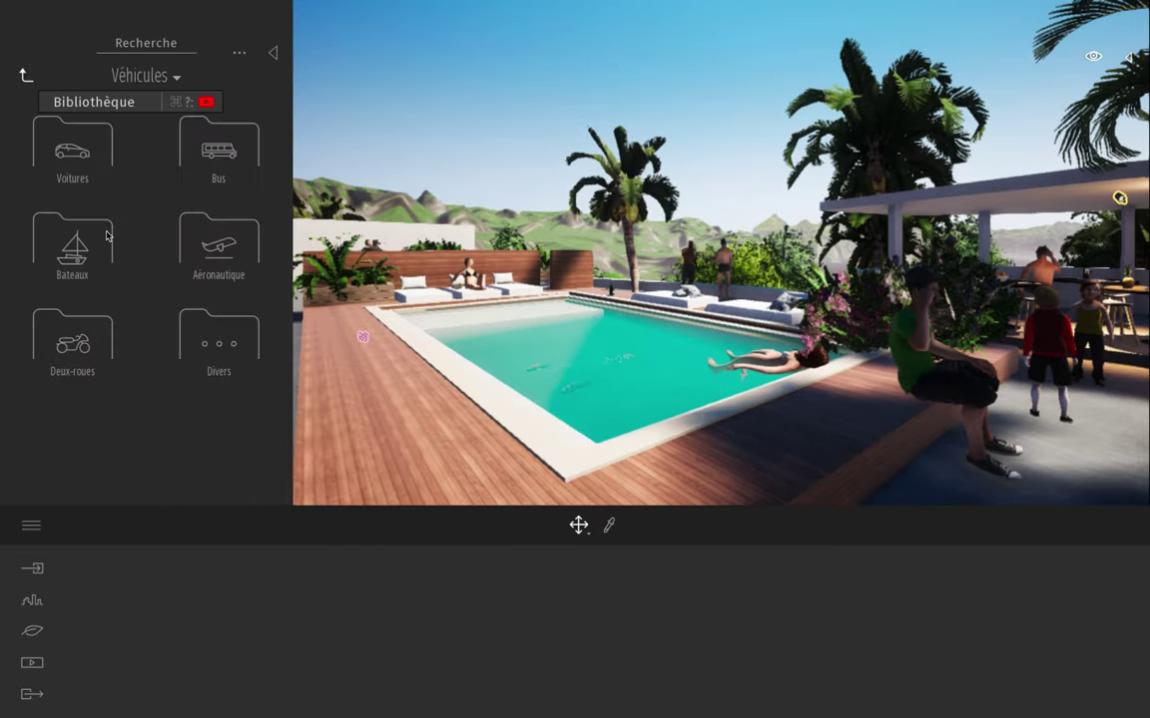
Step: Look through the two-wheelers (Deux-roues) and miscellaneous vehicles (Divers), placing nothing, and return to the main library categories
{"action": "left_click", "coordinate": [72, 339]}
{"action": "scroll", "coordinate": [129, 255], "scroll_direction": "down", "scroll_amount": 2}
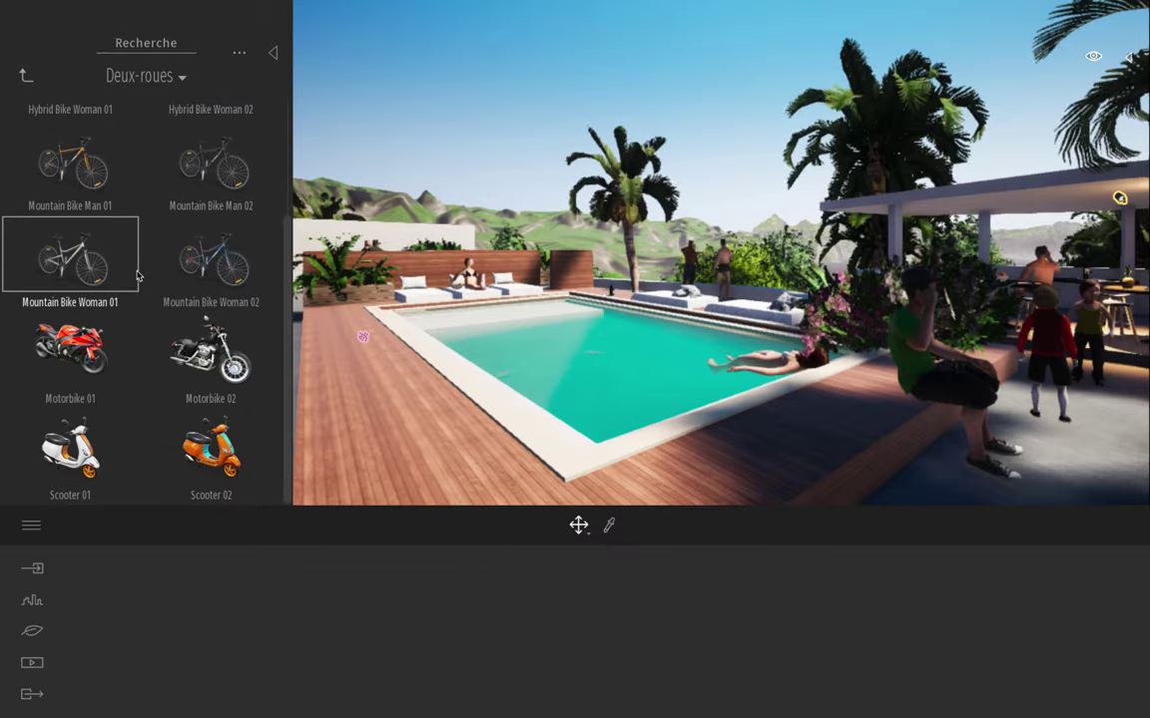
{"action": "left_click_drag", "start_coordinate": [218, 458], "coordinate": [180, 454]}
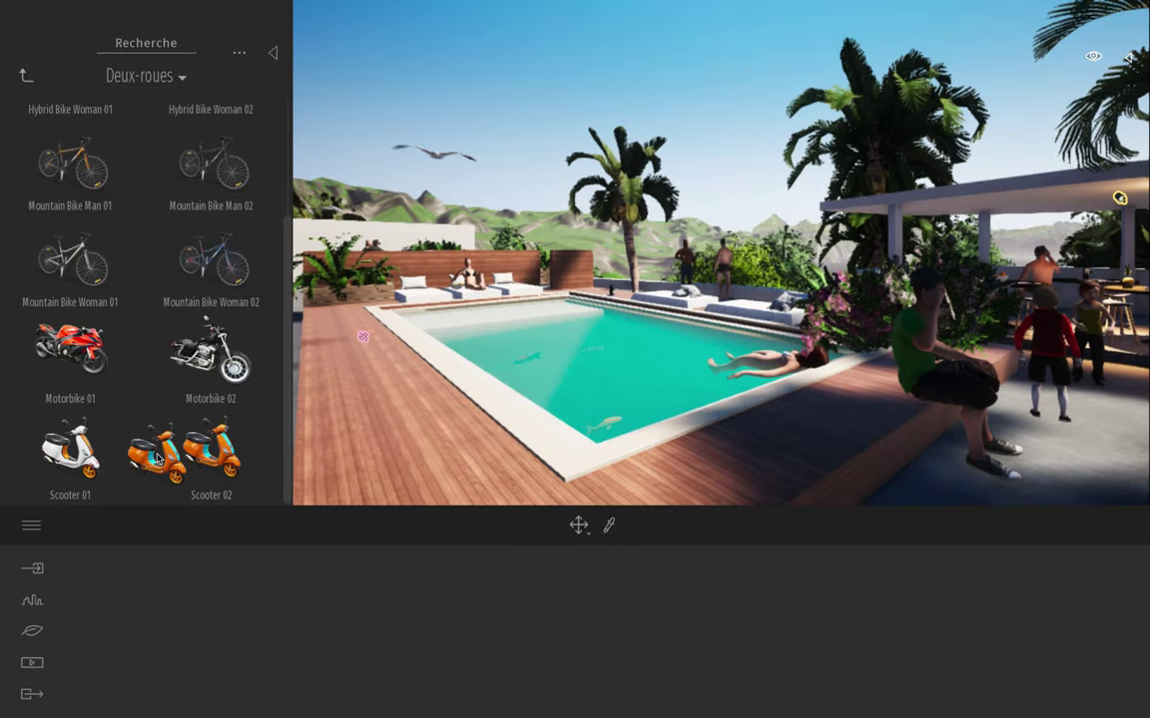
{"action": "left_click", "coordinate": [25, 77]}
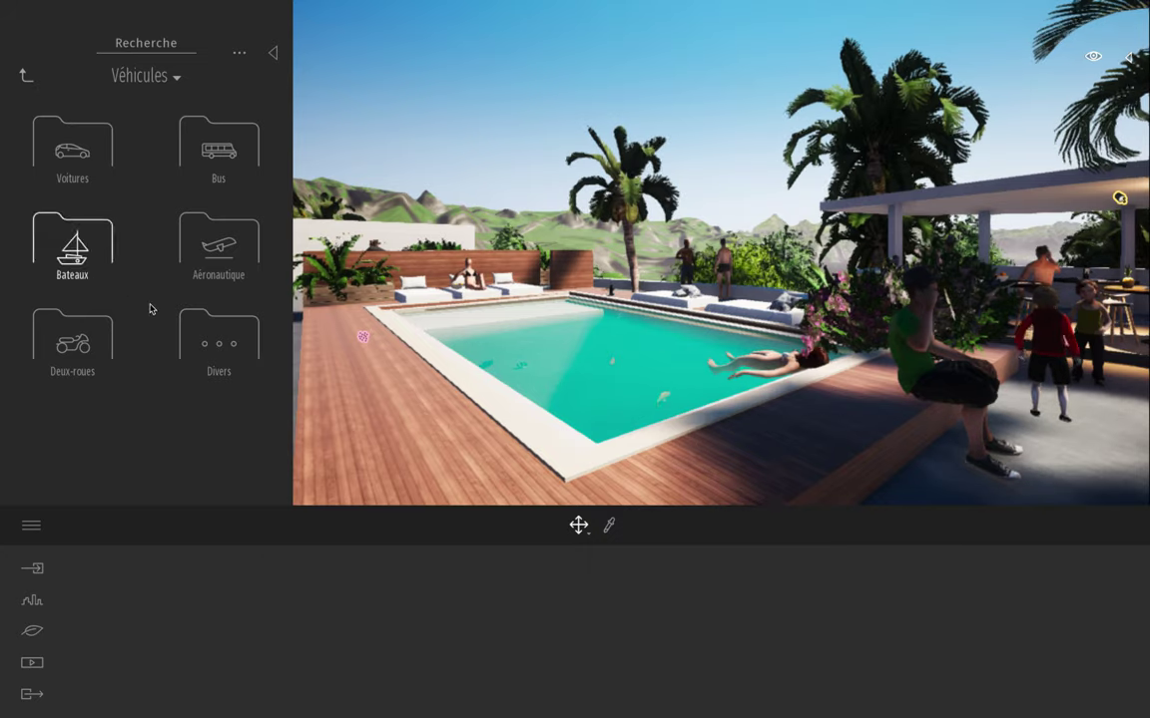
{"action": "left_click", "coordinate": [208, 345]}
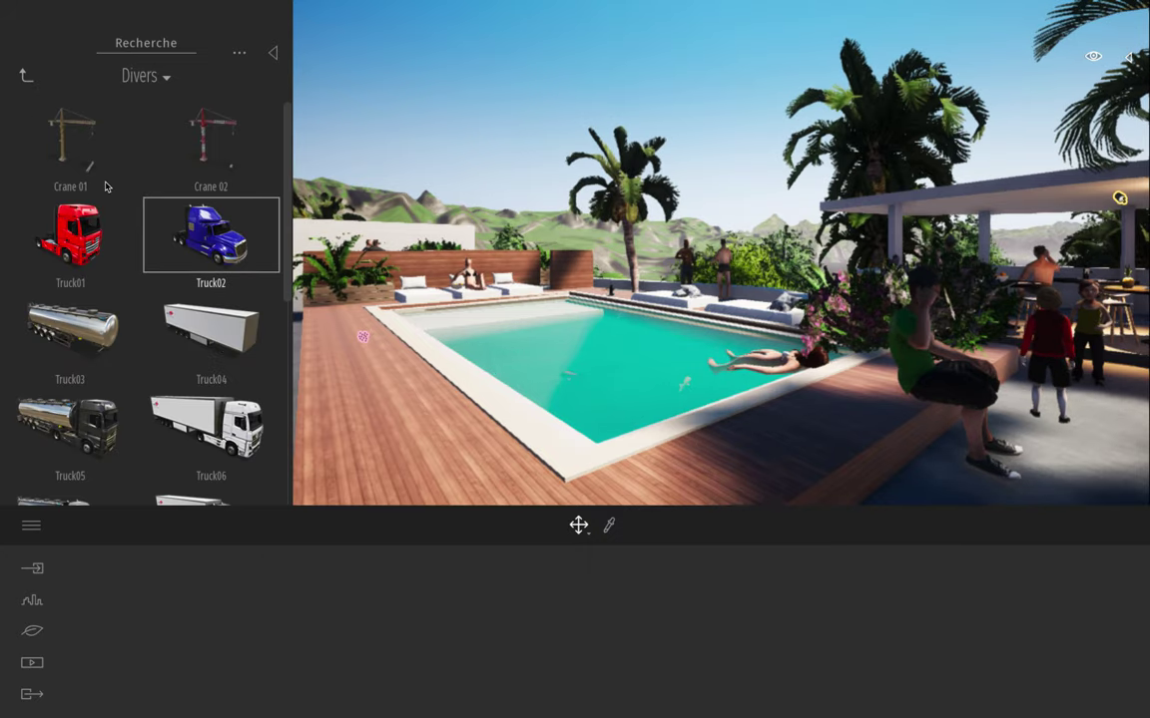
{"action": "scroll", "coordinate": [129, 227], "scroll_direction": "down", "scroll_amount": 5}
{"action": "scroll", "coordinate": [133, 233], "scroll_direction": "up", "scroll_amount": 5}
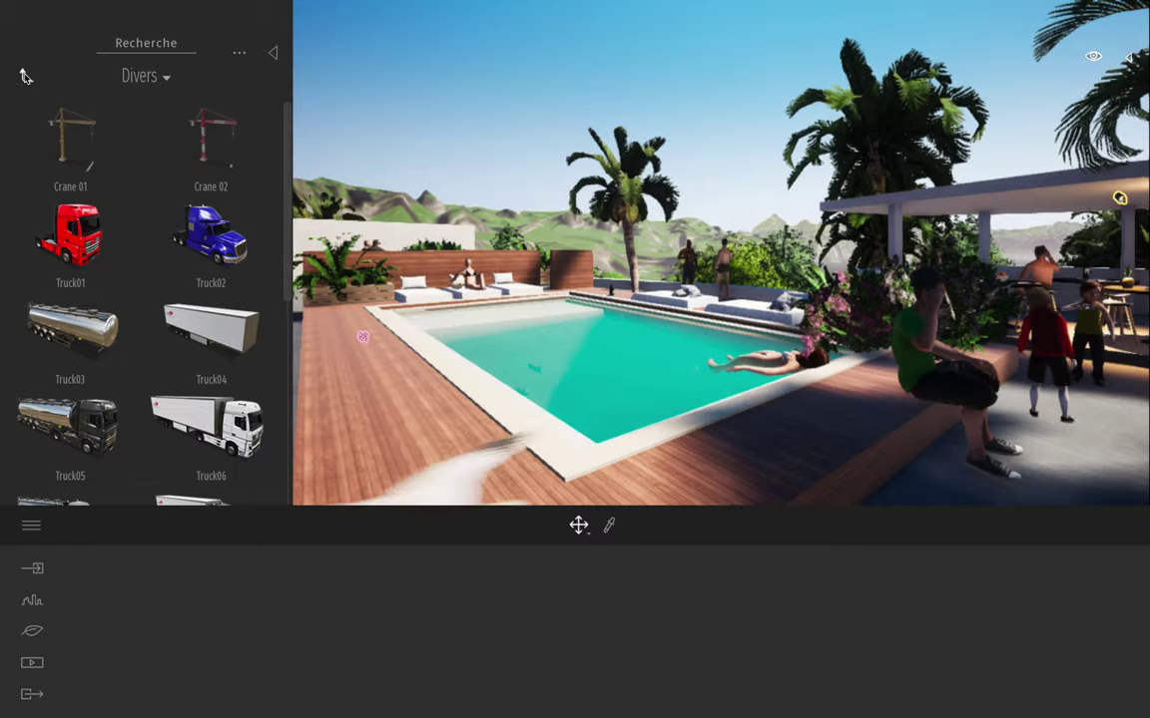
{"action": "left_click", "coordinate": [25, 77]}
{"action": "left_click", "coordinate": [25, 77]}
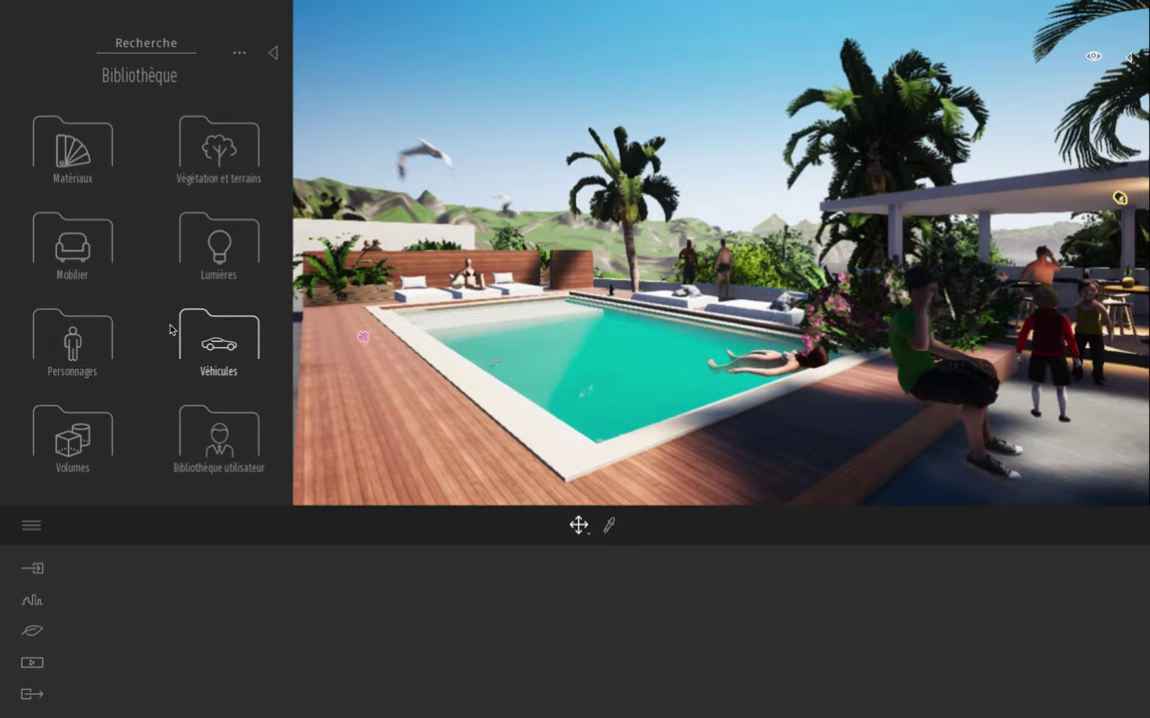
Step: Place a Section Cube from the Sections volumes at the far edge of the pool
{"action": "left_click", "coordinate": [85, 447]}
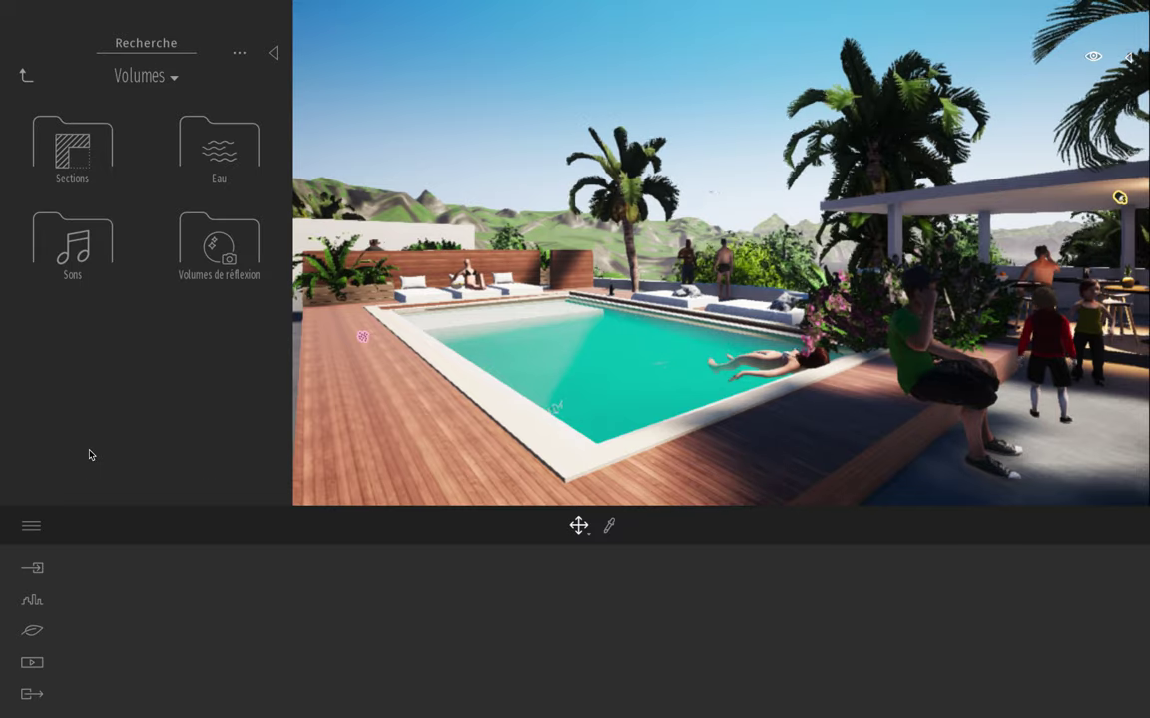
{"action": "left_click", "coordinate": [95, 159]}
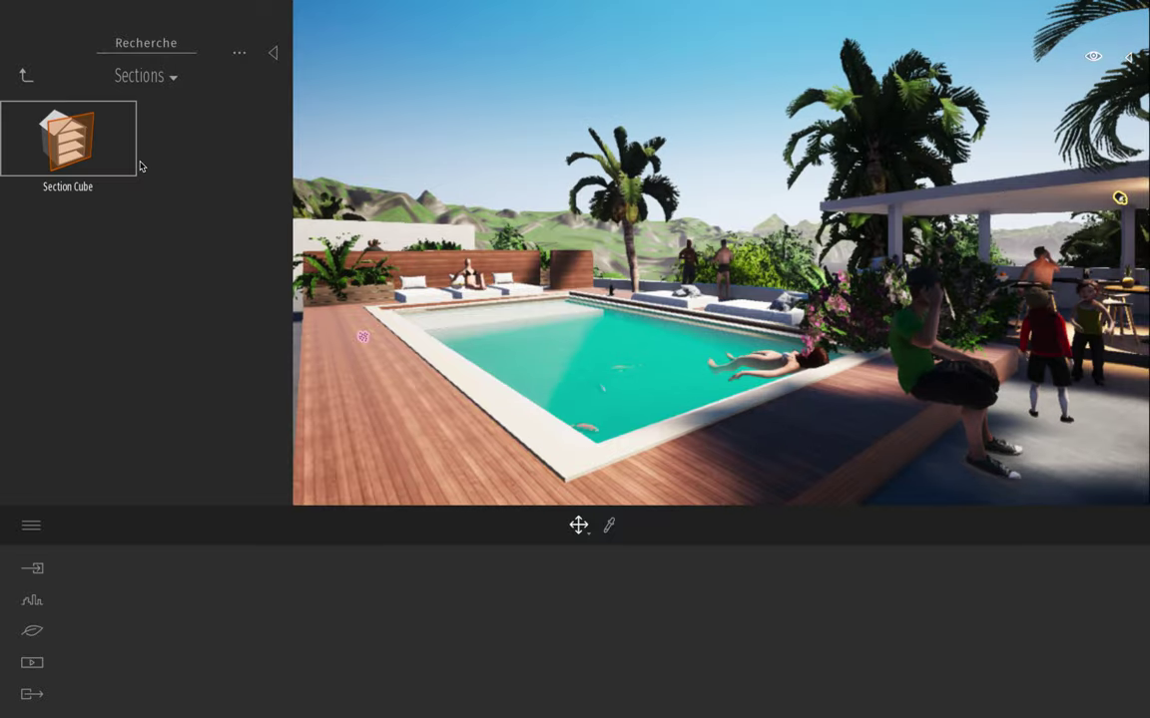
{"action": "left_click", "coordinate": [76, 138]}
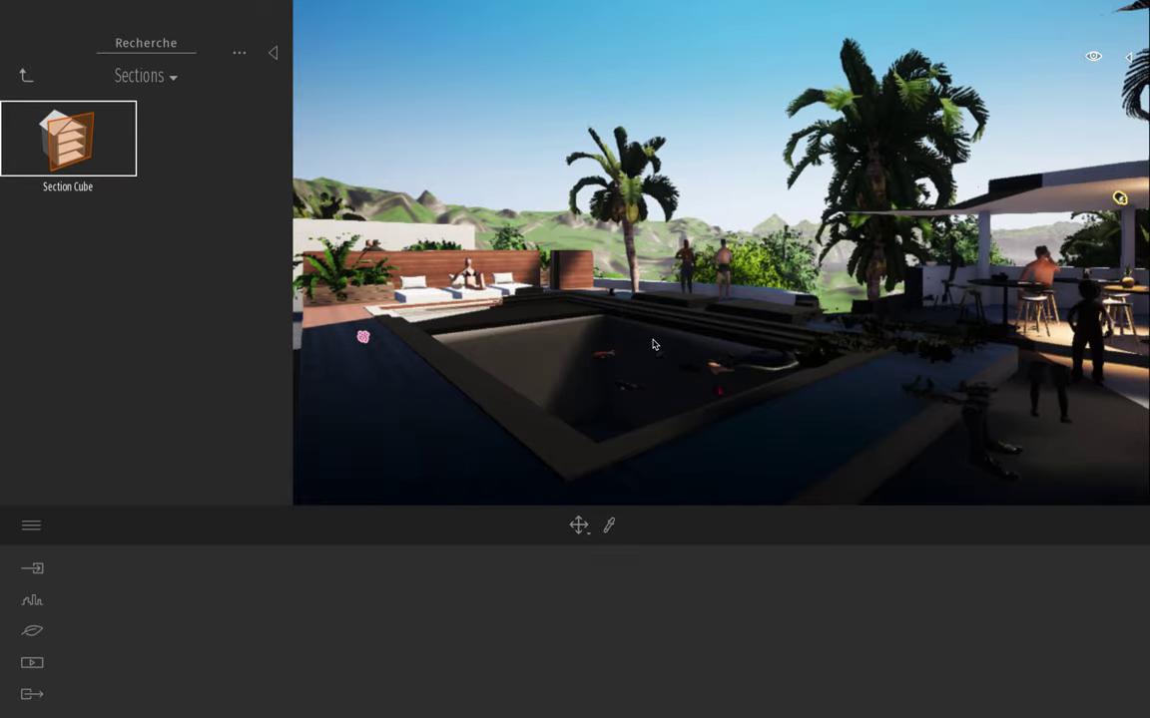
{"action": "left_click", "coordinate": [654, 321]}
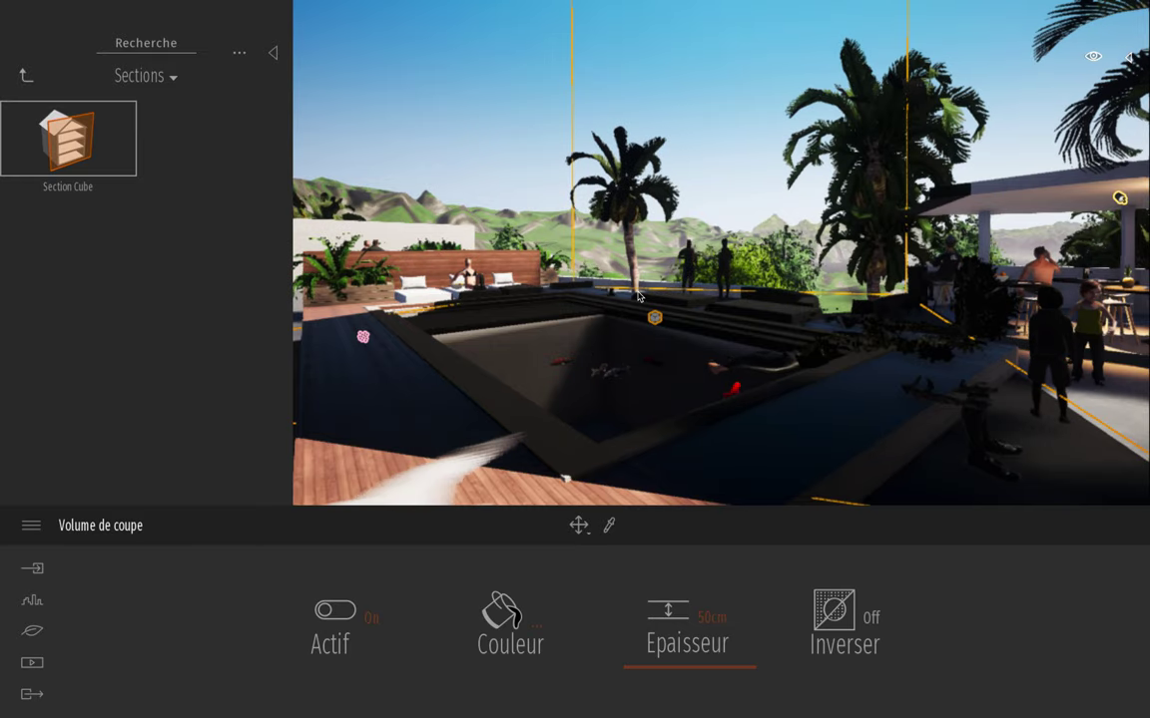
Step: Move the section cube from the pool to the curved white perimeter wall and deselect it
{"action": "scroll", "coordinate": [646, 302], "scroll_direction": "down", "scroll_amount": 2}
{"action": "scroll", "coordinate": [646, 300], "scroll_direction": "down", "scroll_amount": 2}
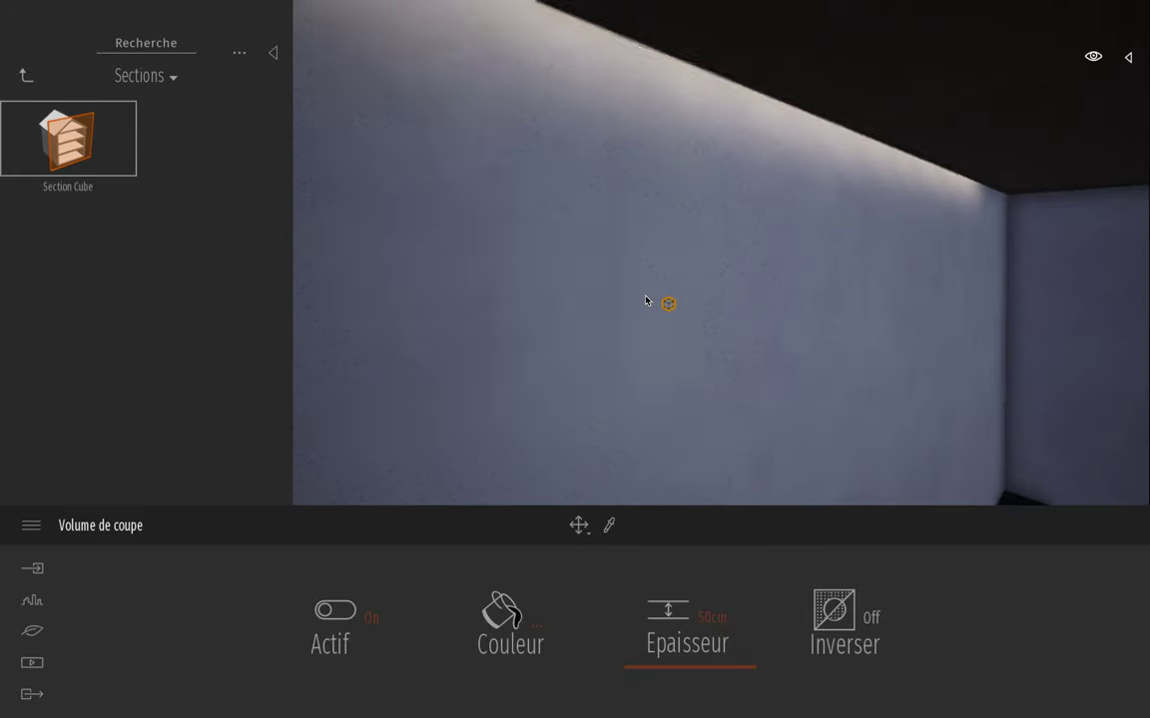
{"action": "scroll", "coordinate": [646, 301], "scroll_direction": "up", "scroll_amount": 4}
{"action": "mouse_move", "coordinate": [645, 300]}
{"action": "right_mouse_down"}
{"action": "mouse_move", "coordinate": [621, 289]}
{"action": "mouse_move", "coordinate": [649, 281]}
{"action": "mouse_move", "coordinate": [652, 300]}
{"action": "right_mouse_up"}
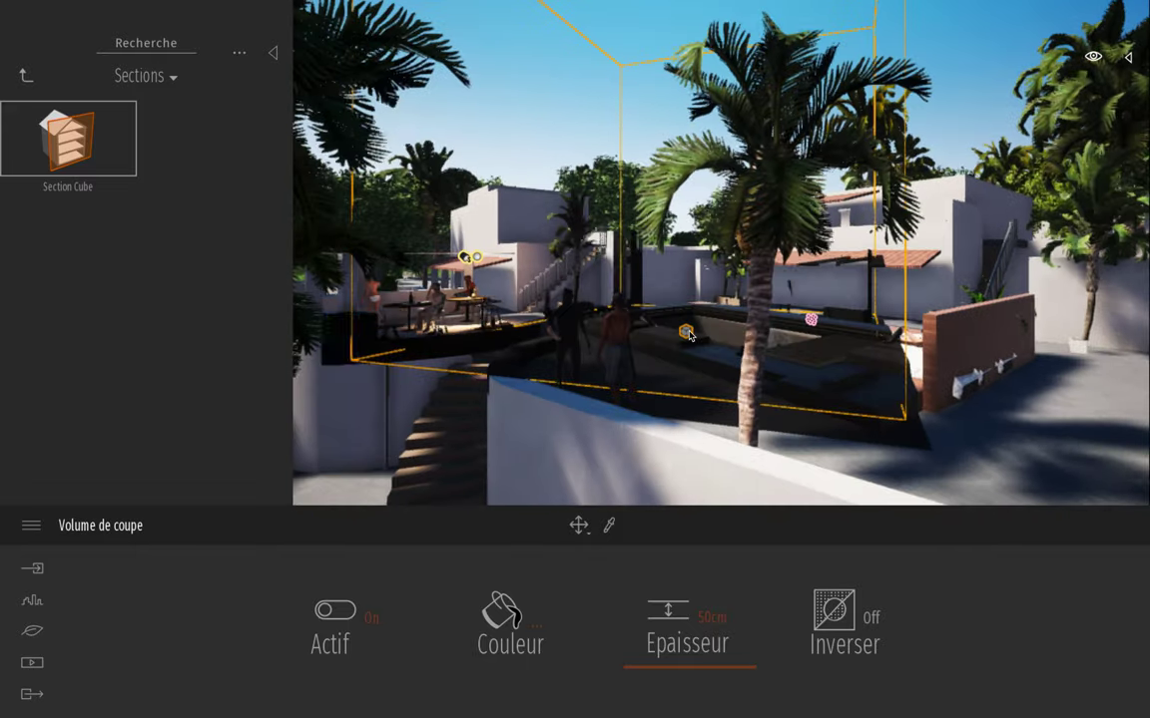
{"action": "scroll", "coordinate": [687, 328], "scroll_direction": "down", "scroll_amount": 4}
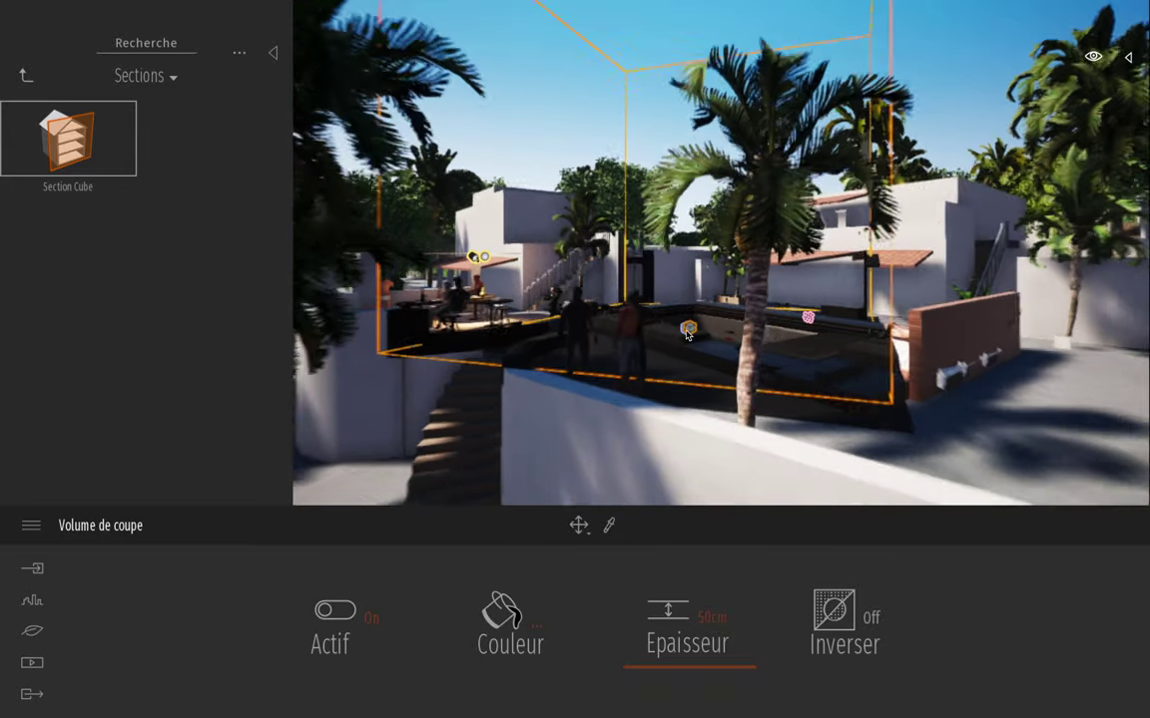
{"action": "scroll", "coordinate": [695, 323], "scroll_direction": "up", "scroll_amount": 1}
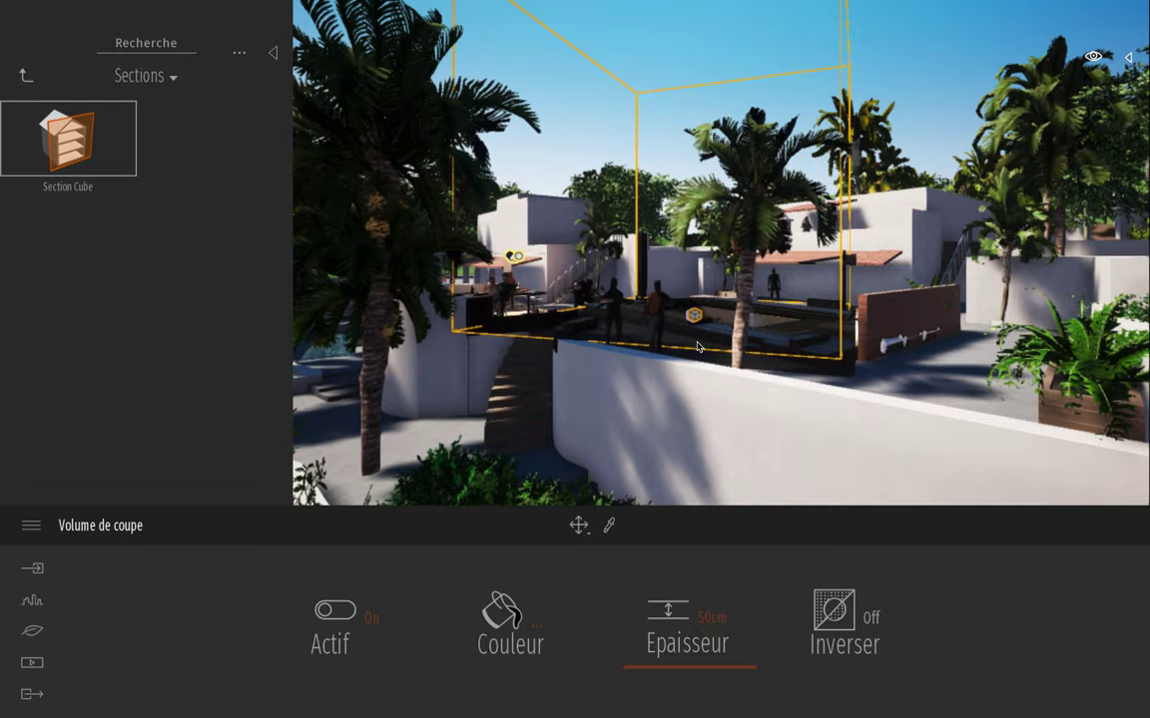
{"action": "scroll", "coordinate": [691, 340], "scroll_direction": "up", "scroll_amount": 2}
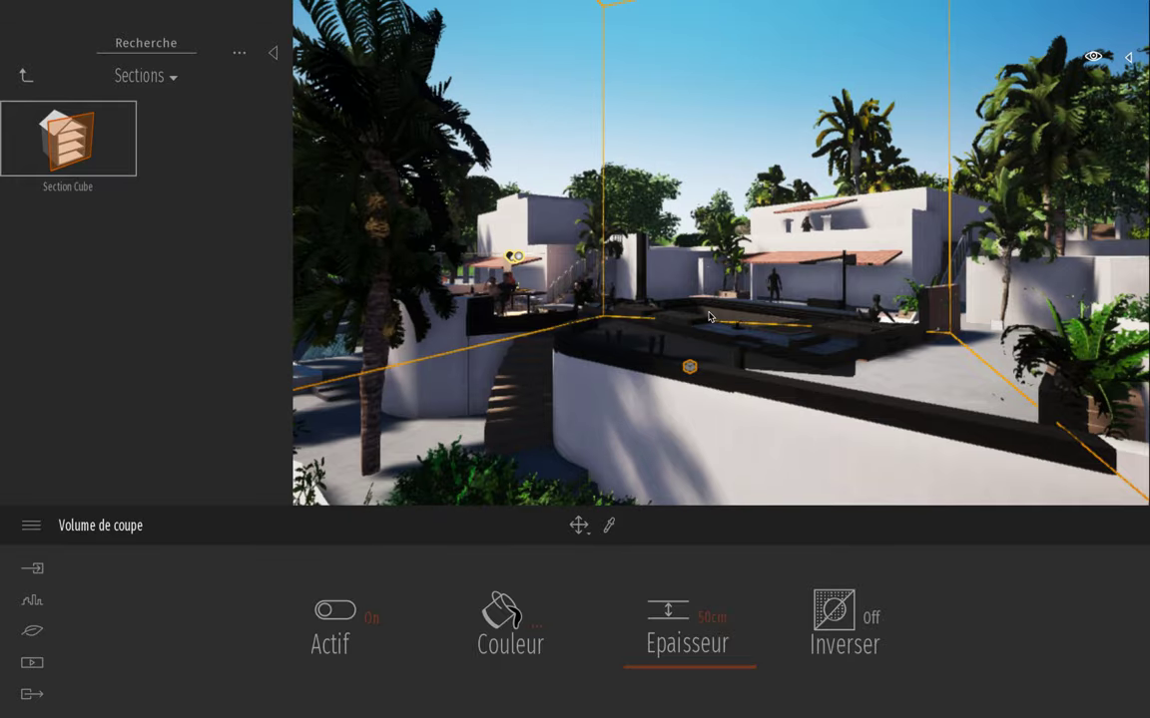
{"action": "key", "text": "Escape"}
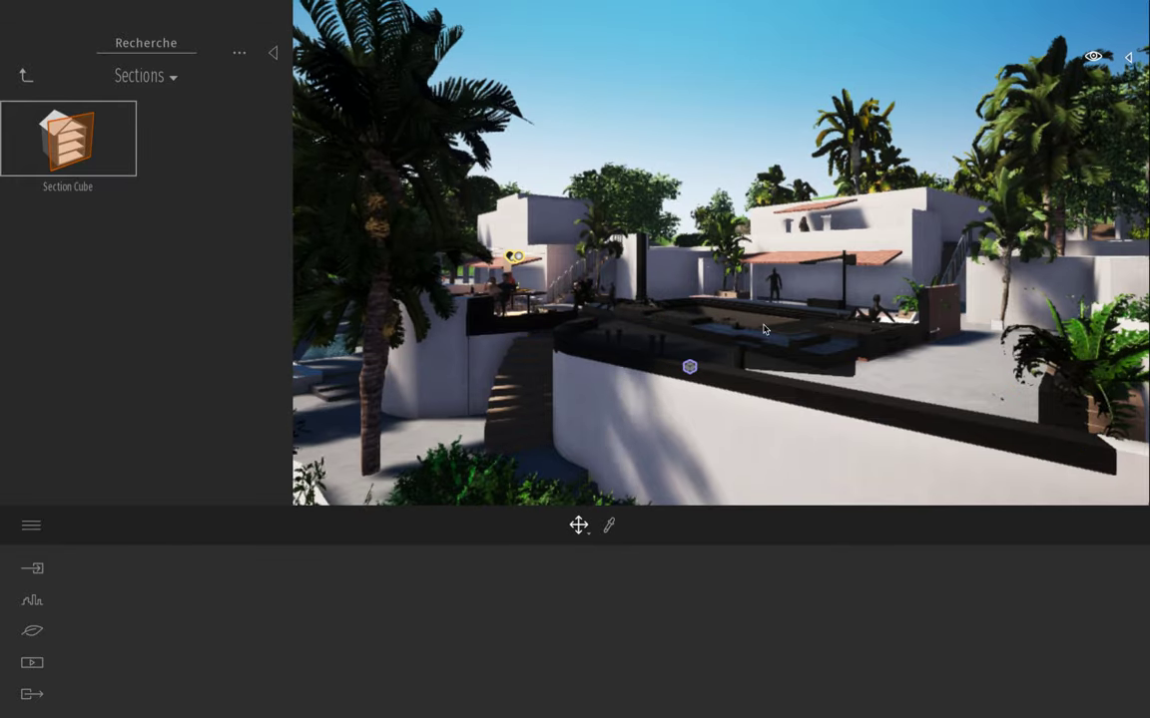
{"action": "scroll", "coordinate": [650, 365], "scroll_direction": "up", "scroll_amount": 5}
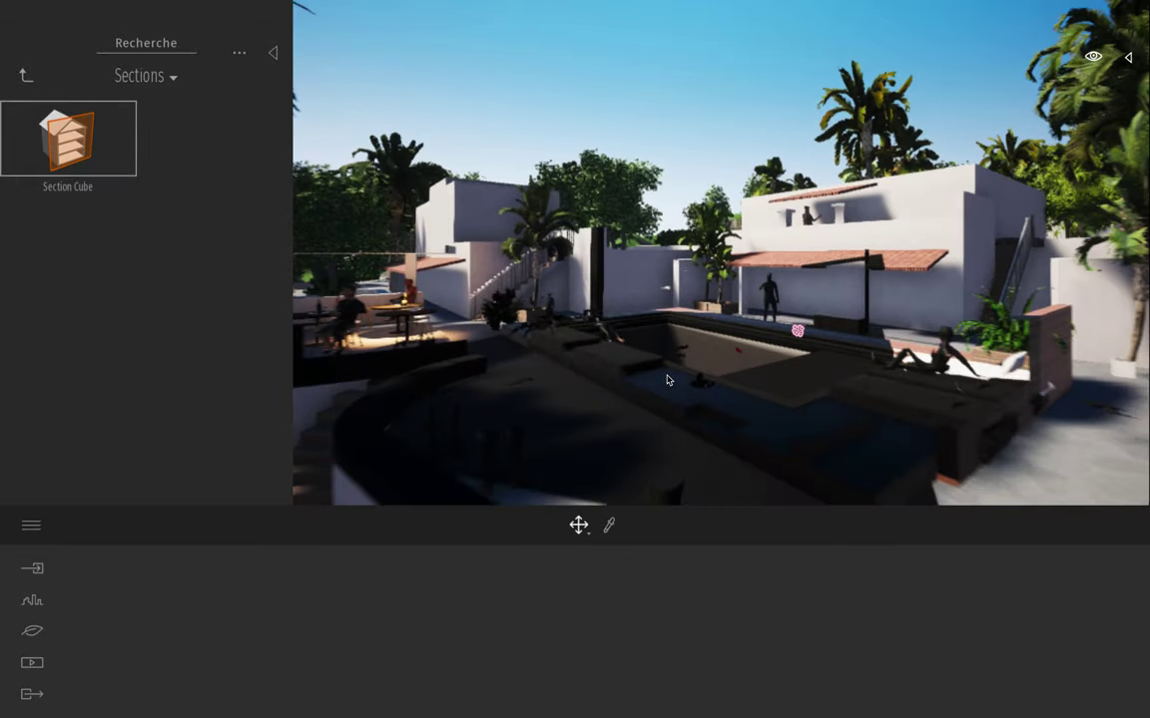
{"action": "scroll", "coordinate": [878, 404], "scroll_direction": "up", "scroll_amount": 1}
{"action": "scroll", "coordinate": [903, 418], "scroll_direction": "down", "scroll_amount": 5}
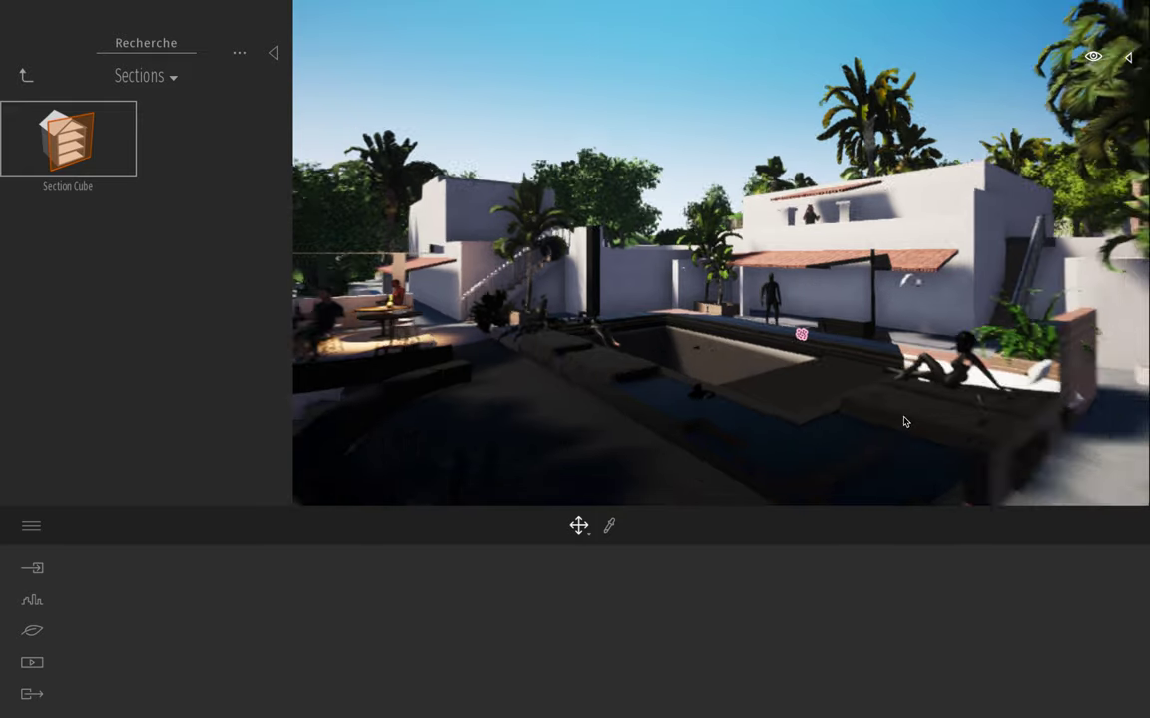
{"action": "scroll", "coordinate": [789, 346], "scroll_direction": "down", "scroll_amount": 1}
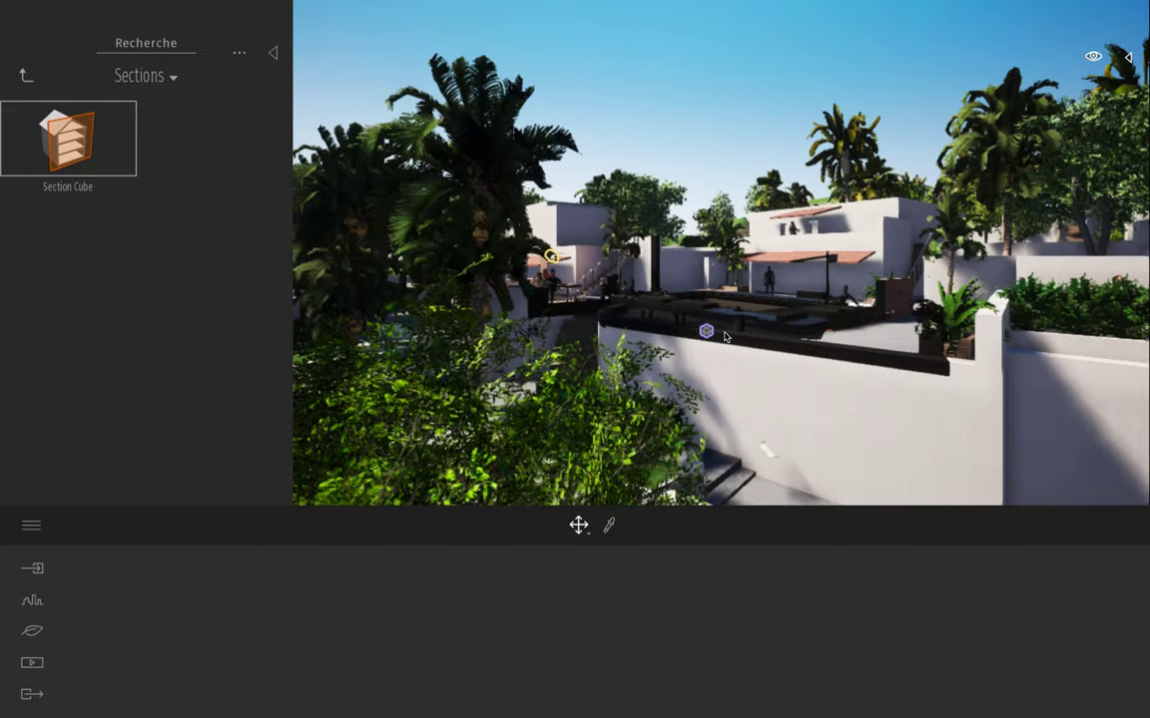
Step: Try lowering, rotating and shifting the section cube at the white perimeter wall, and delete it
{"action": "left_click", "coordinate": [705, 333]}
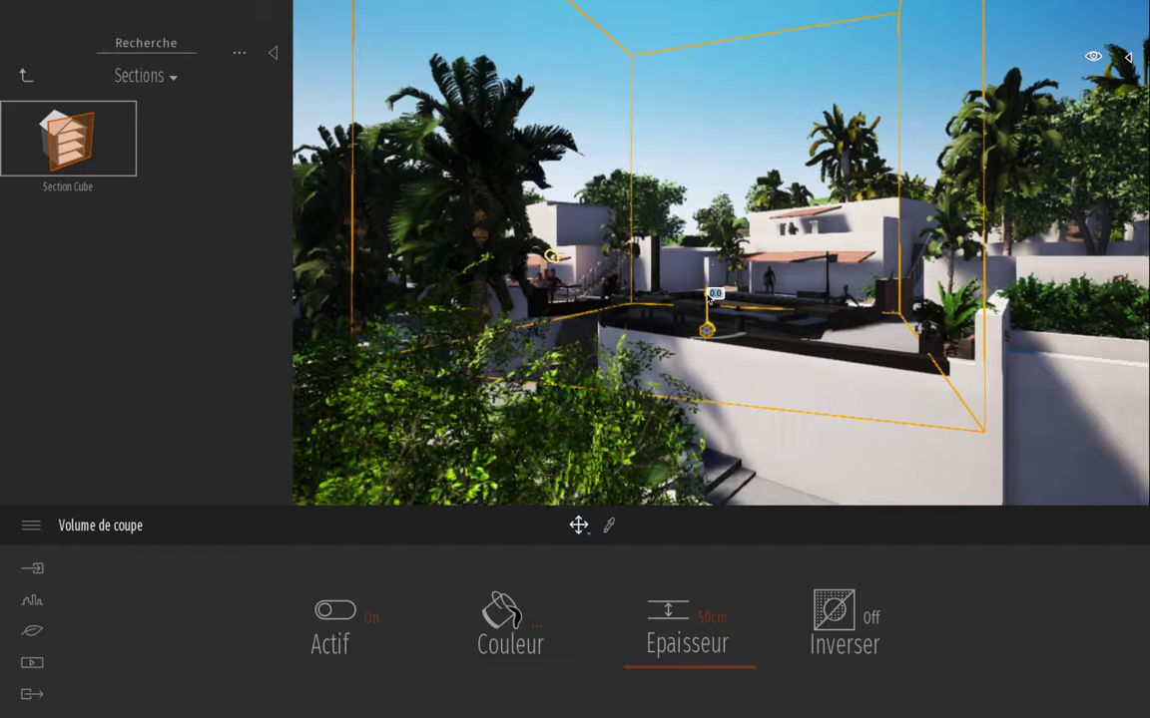
{"action": "left_click_drag", "start_coordinate": [709, 296], "coordinate": [706, 431]}
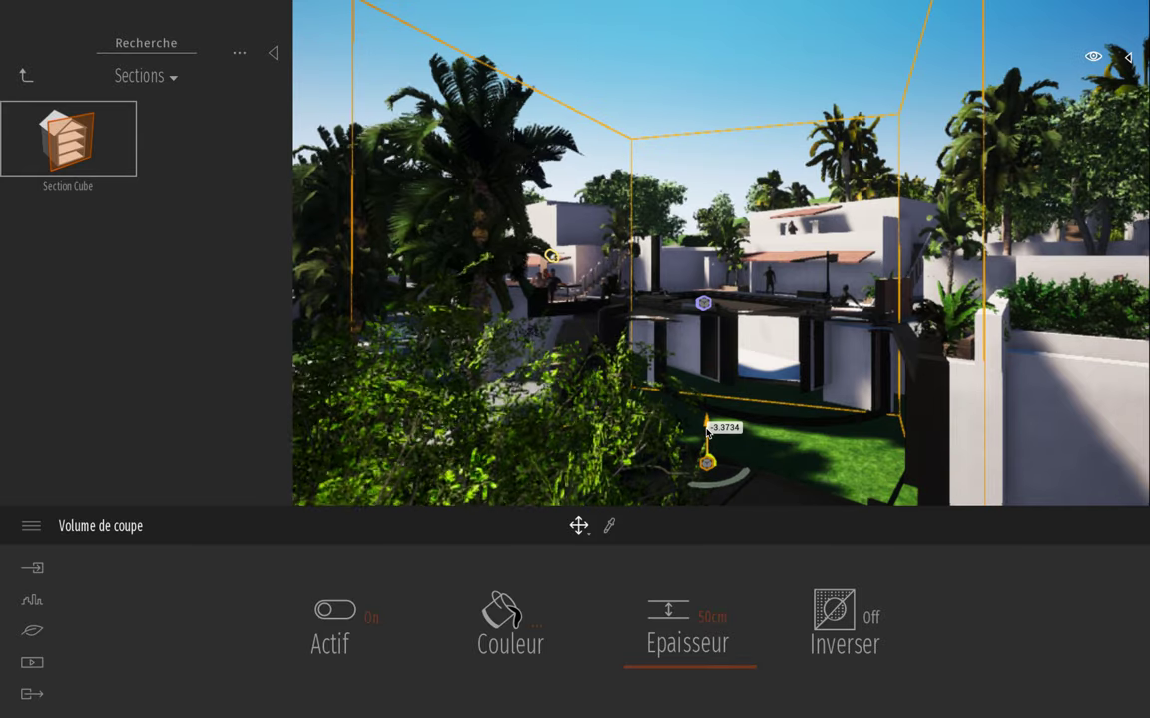
{"action": "left_click_drag", "start_coordinate": [725, 486], "coordinate": [876, 358]}
{"action": "left_click_drag", "start_coordinate": [788, 363], "coordinate": [664, 371]}
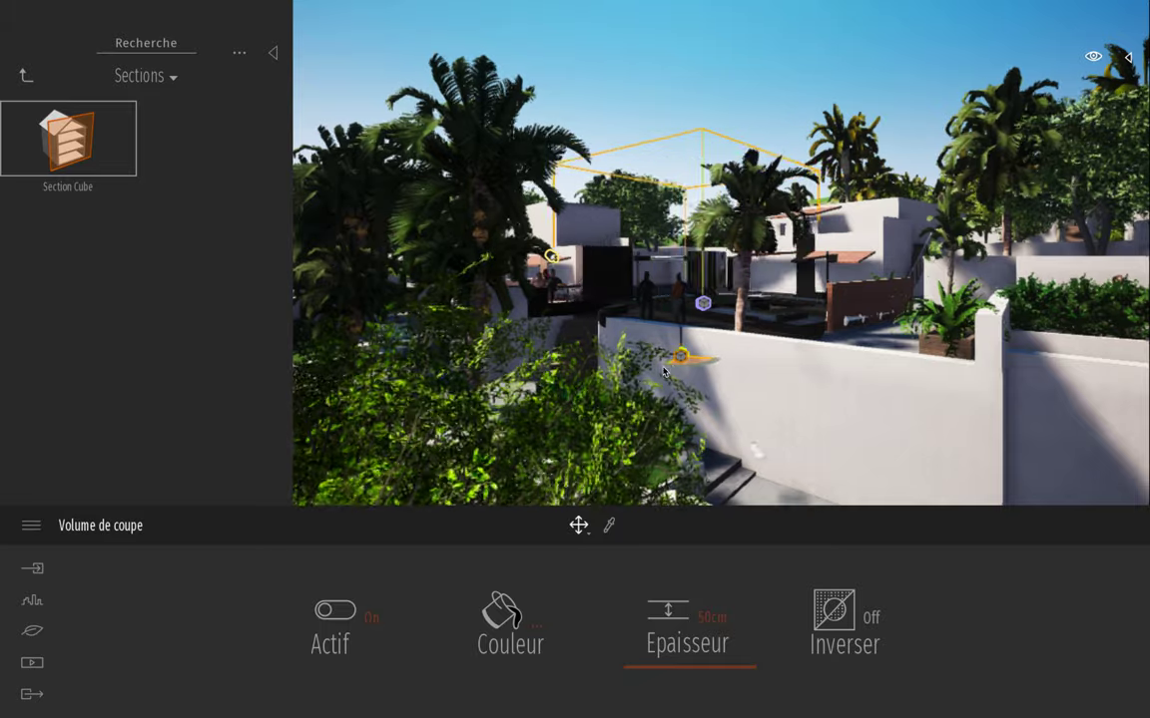
{"action": "left_click_drag", "start_coordinate": [642, 423], "coordinate": [696, 441]}
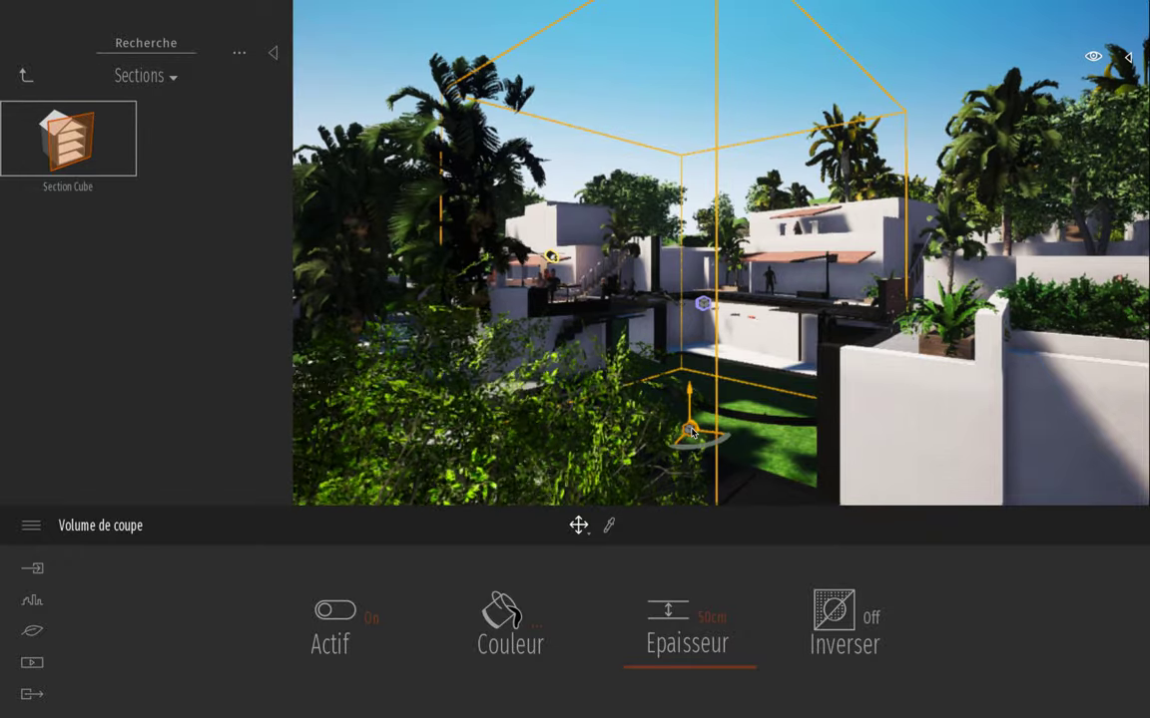
{"action": "key", "text": "Delete"}
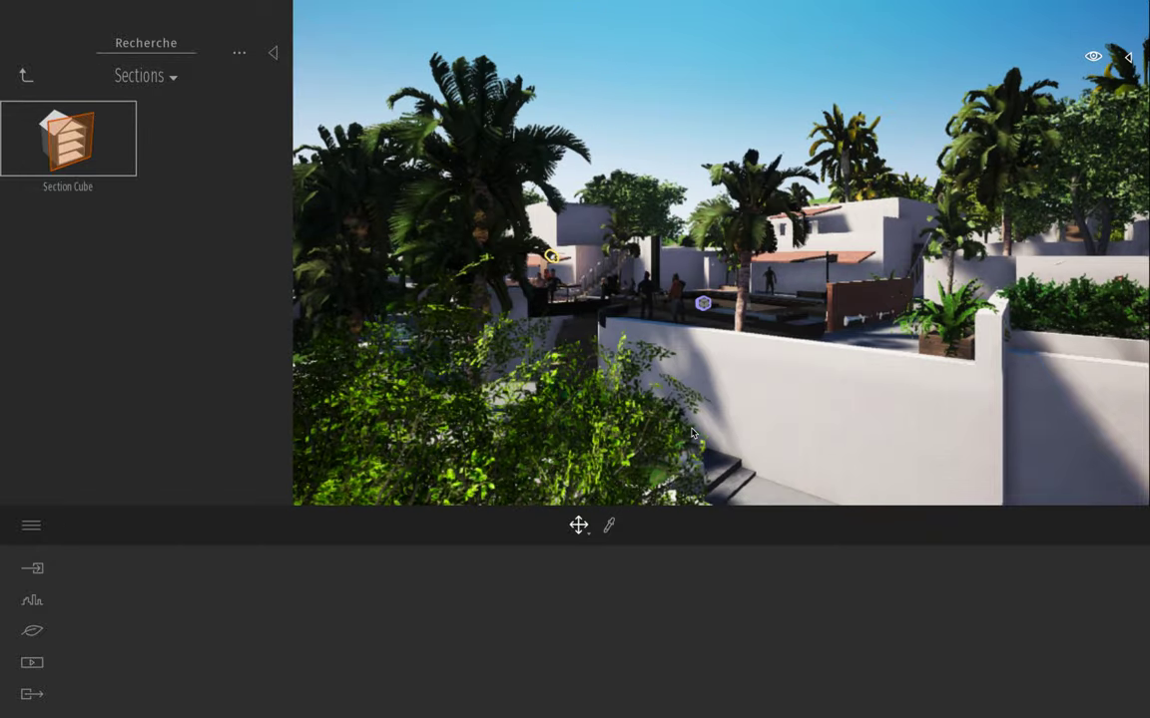
Step: Look through the water (Eau), sound (Sons) and reflection (Volumes de réflexion) volumes, and open the user library (Bibliothèque utilisateur)
{"action": "left_click", "coordinate": [28, 79]}
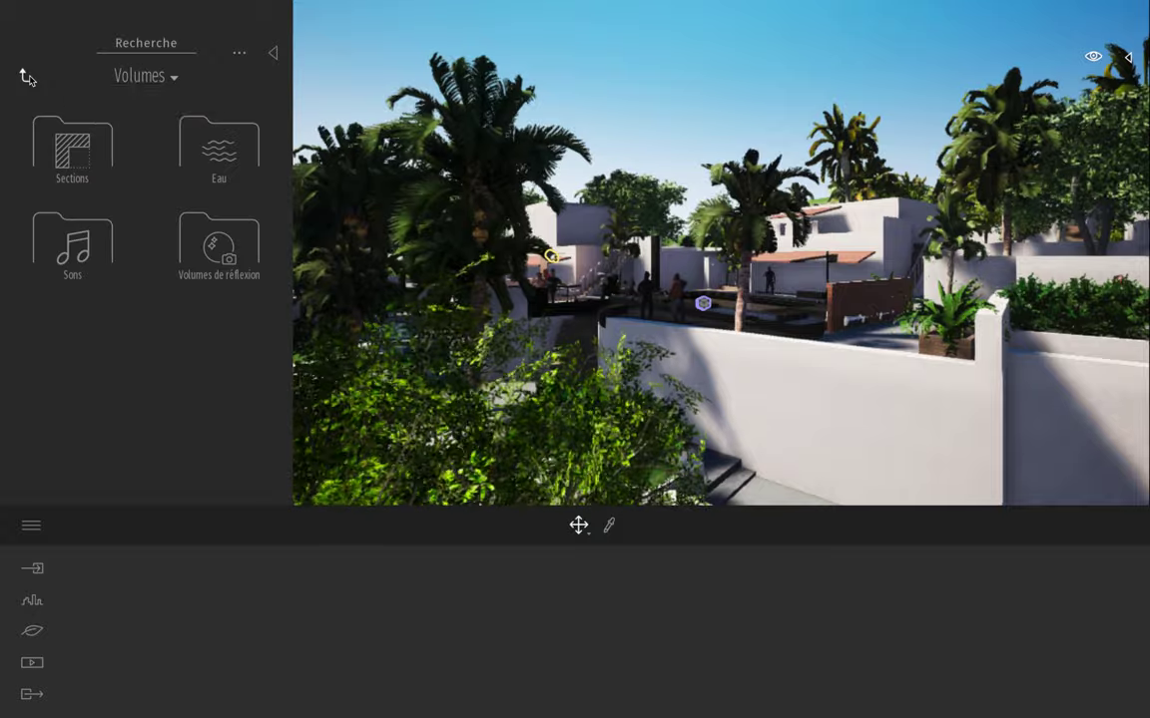
{"action": "left_click", "coordinate": [231, 148]}
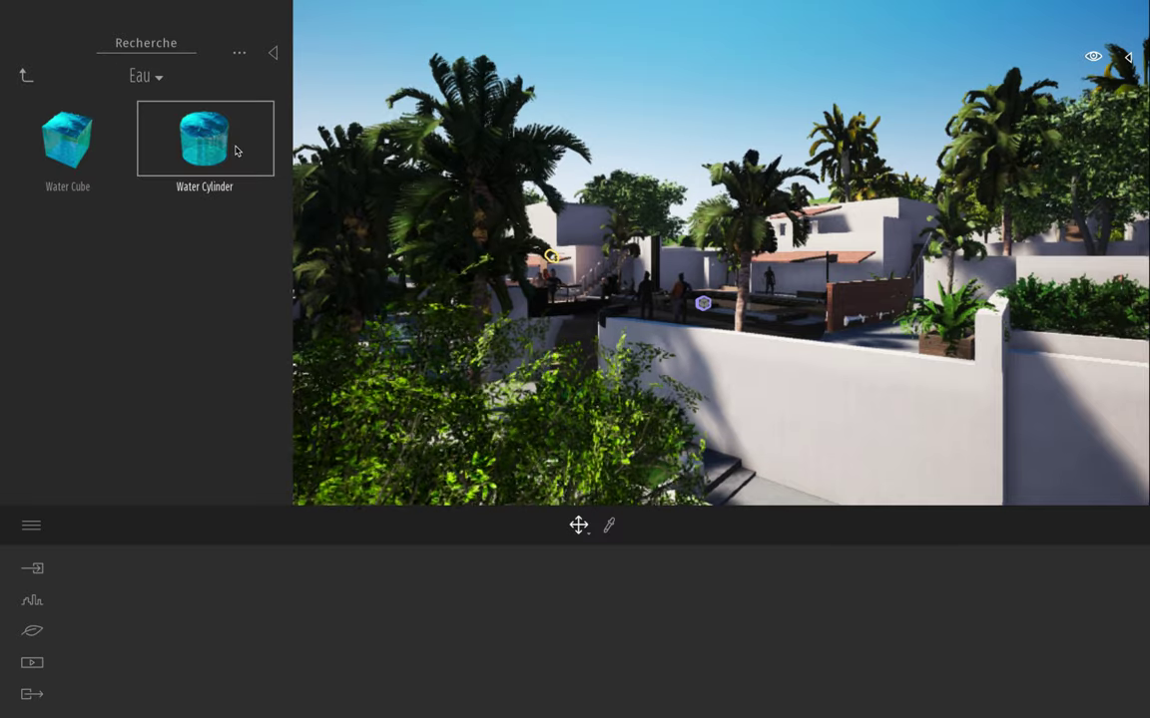
{"action": "left_click", "coordinate": [25, 79]}
{"action": "left_click", "coordinate": [105, 235]}
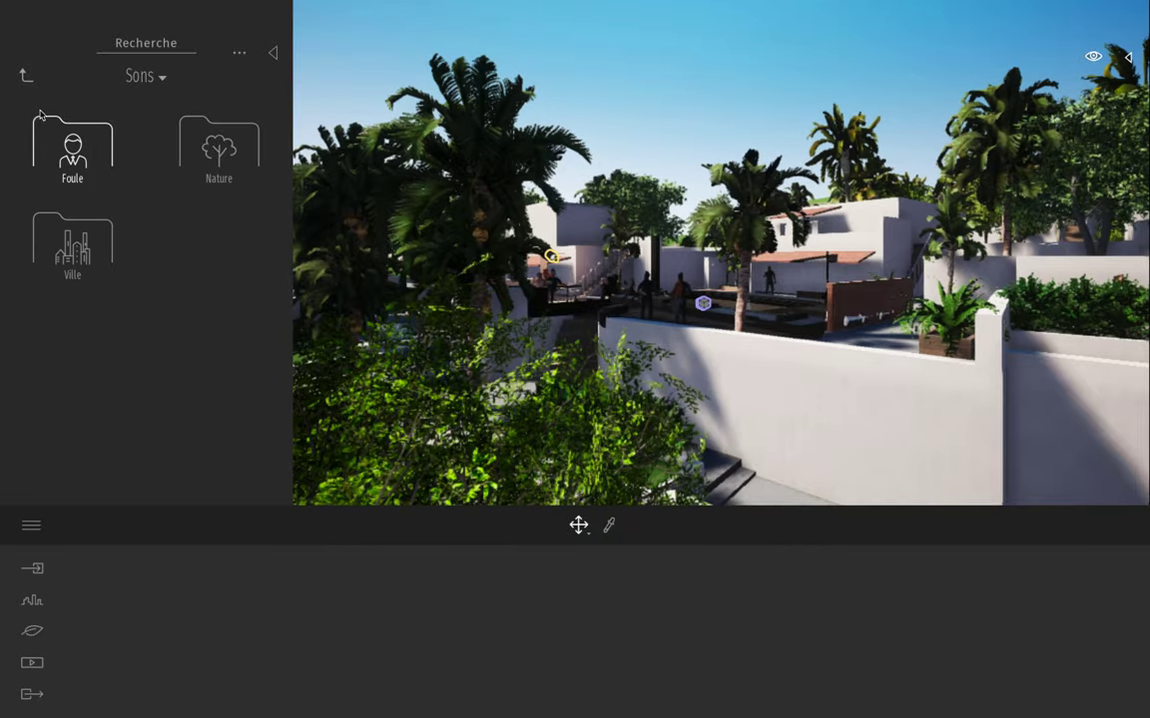
{"action": "left_click", "coordinate": [25, 79]}
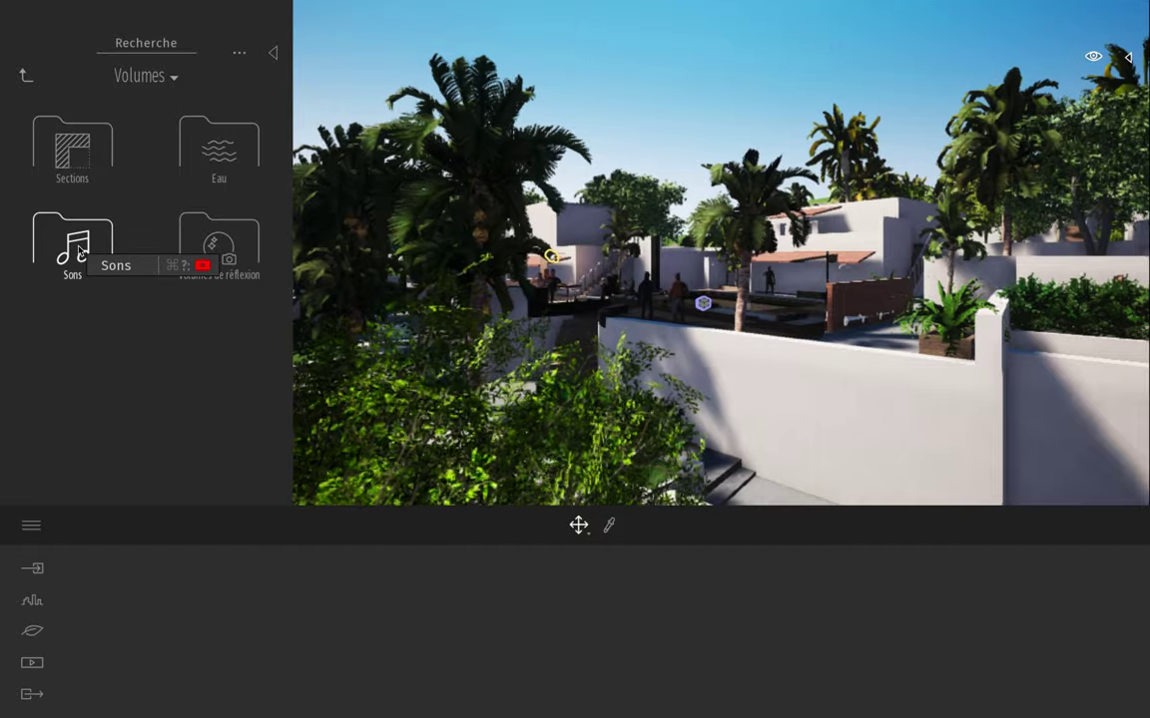
{"action": "left_click", "coordinate": [242, 242]}
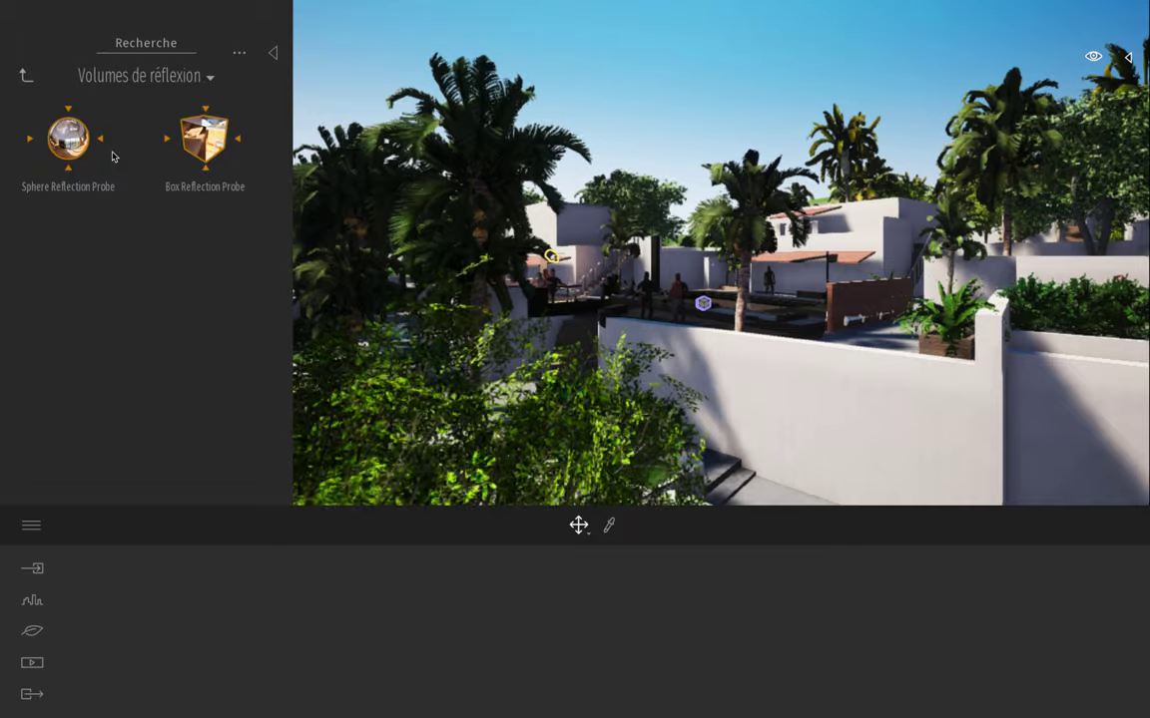
{"action": "left_click", "coordinate": [27, 77]}
{"action": "left_click", "coordinate": [30, 77]}
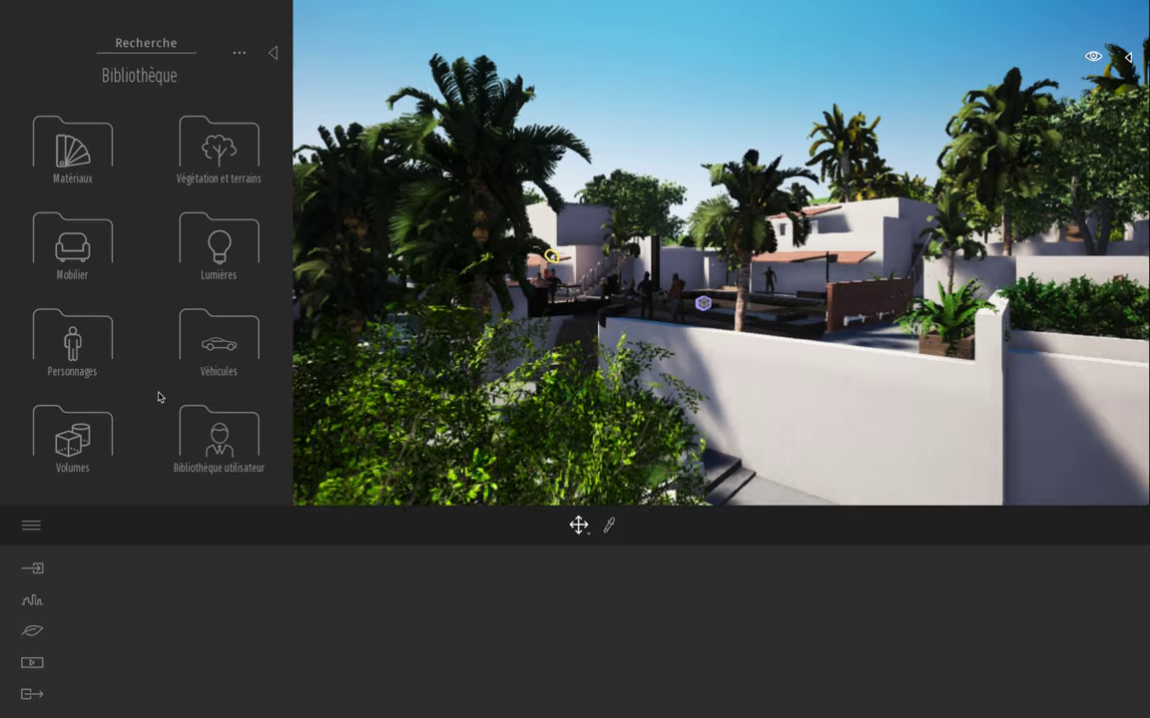
{"action": "left_click", "coordinate": [212, 431]}
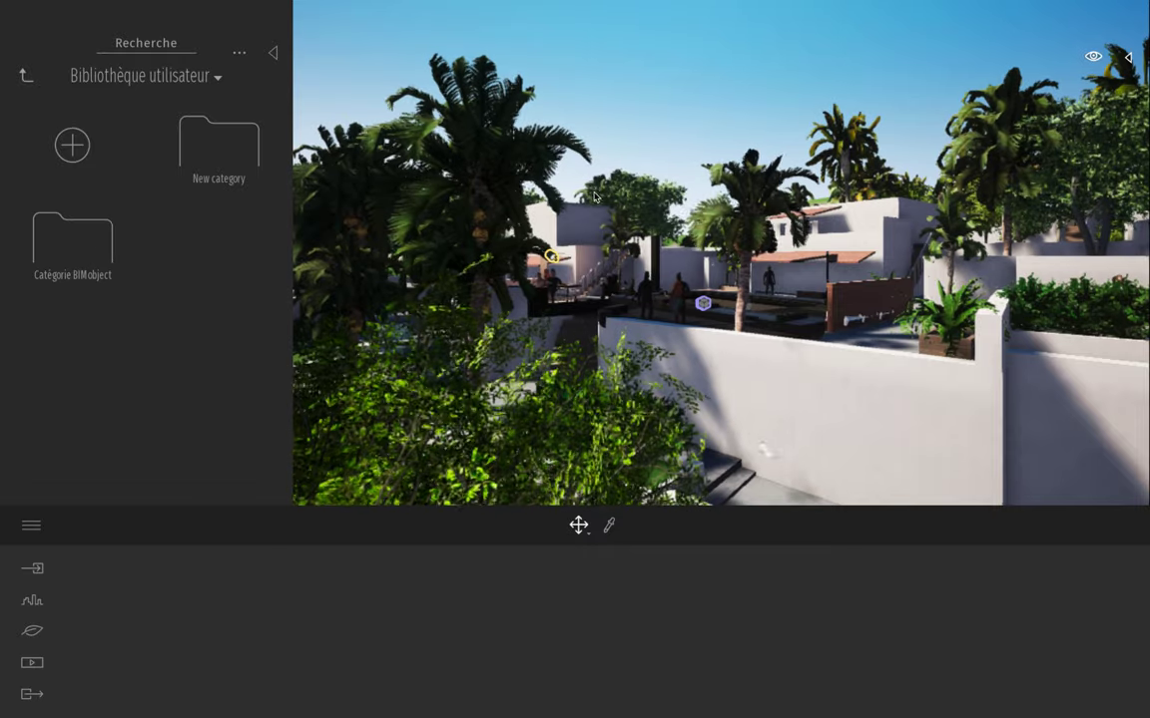
Step: Delete the remaining section cube at the pool
{"action": "key", "text": "Right"}
{"action": "key", "text": "Up"}
{"action": "right_click_drag", "start_coordinate": [595, 196], "coordinate": [544, 196]}
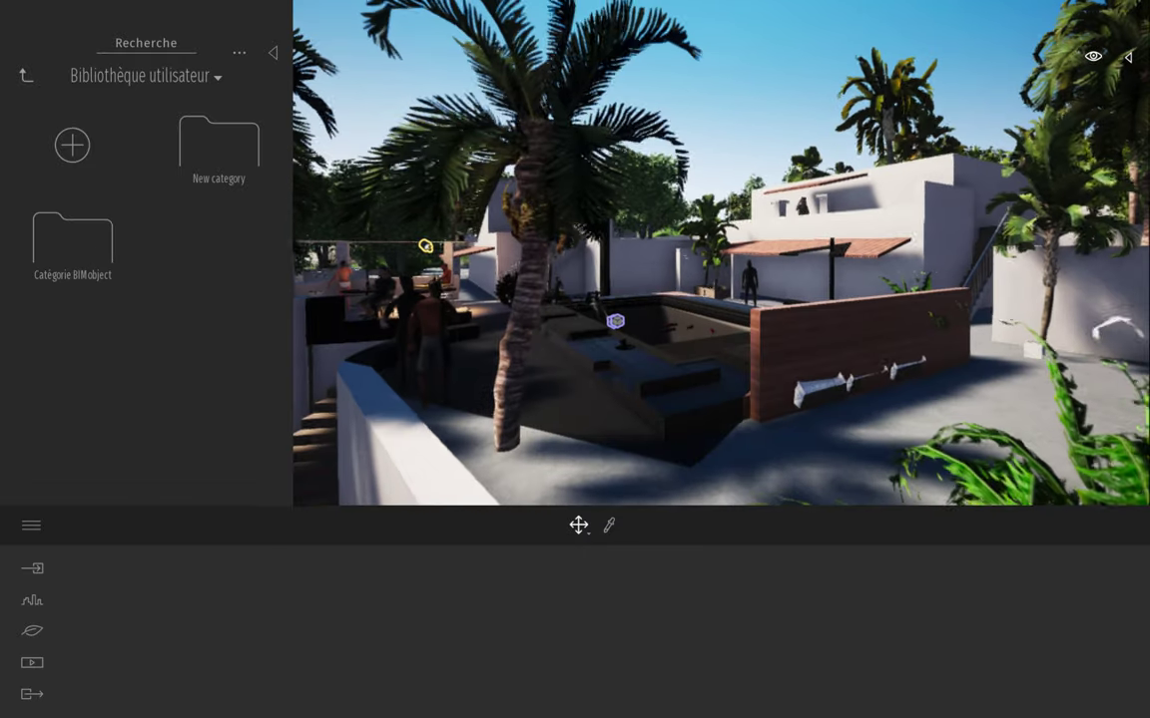
{"action": "key", "text": "Up"}
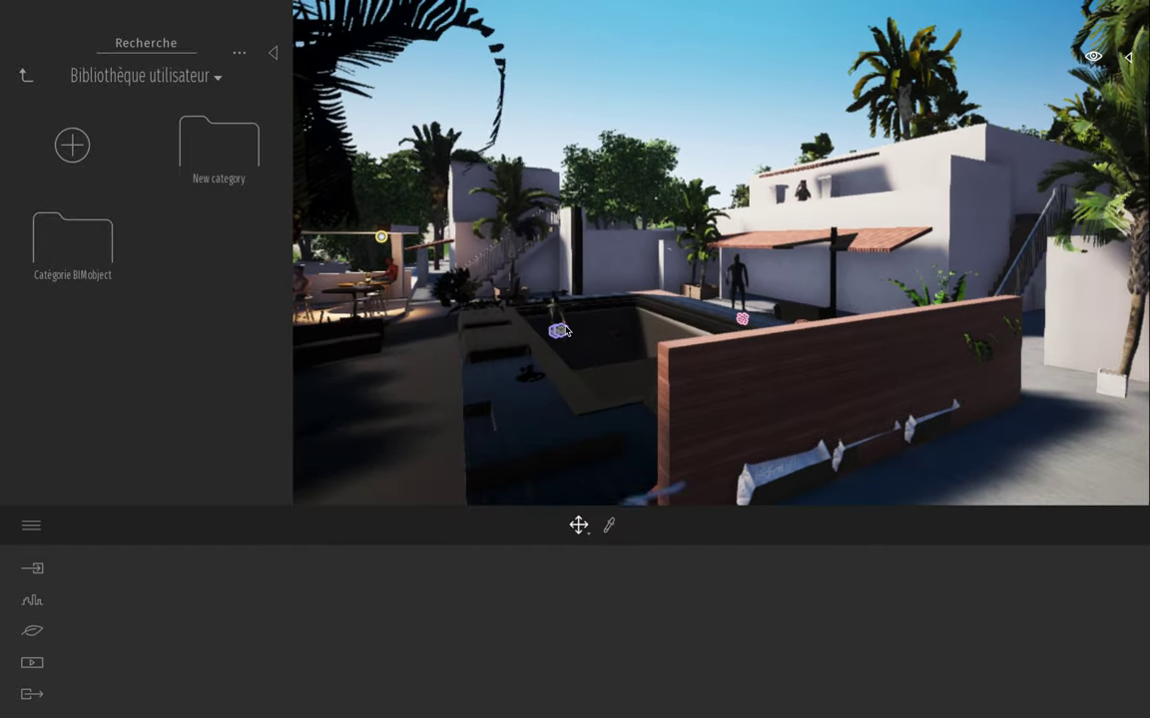
{"action": "left_click", "coordinate": [561, 330]}
{"action": "left_click", "coordinate": [565, 337]}
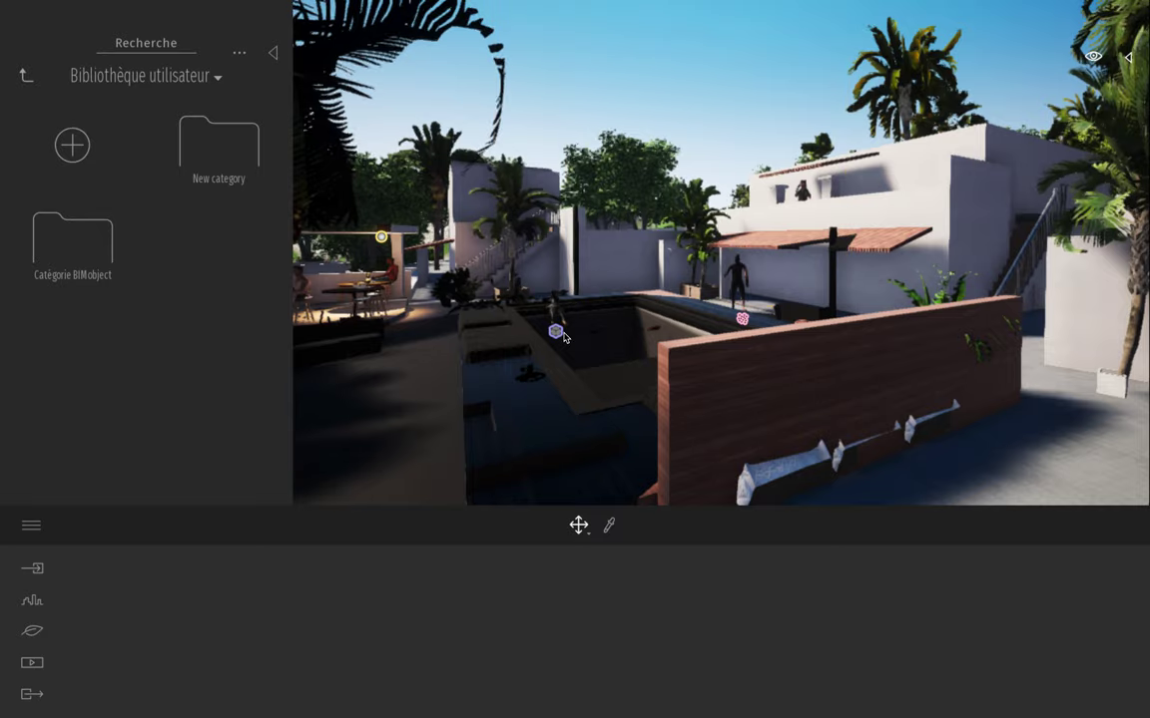
{"action": "left_click", "coordinate": [556, 331]}
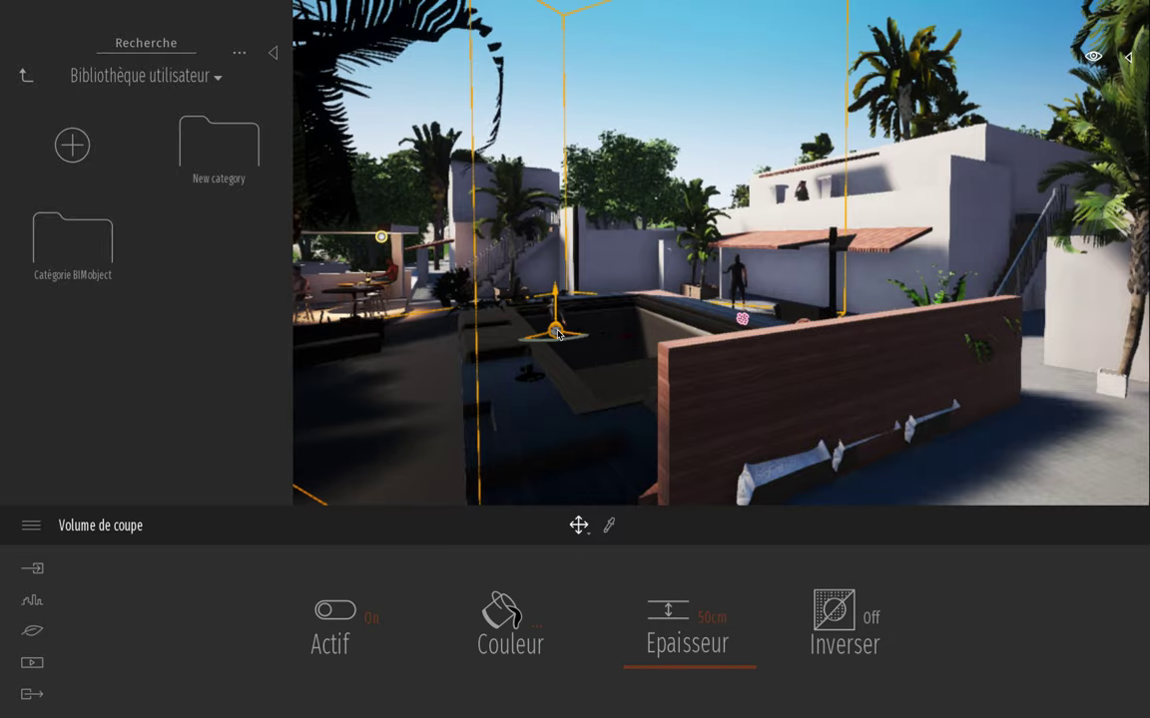
{"action": "left_click", "coordinate": [557, 332]}
Step: Open the BIMobject catalogue from the Urbain tools
{"action": "key", "text": "Down"}
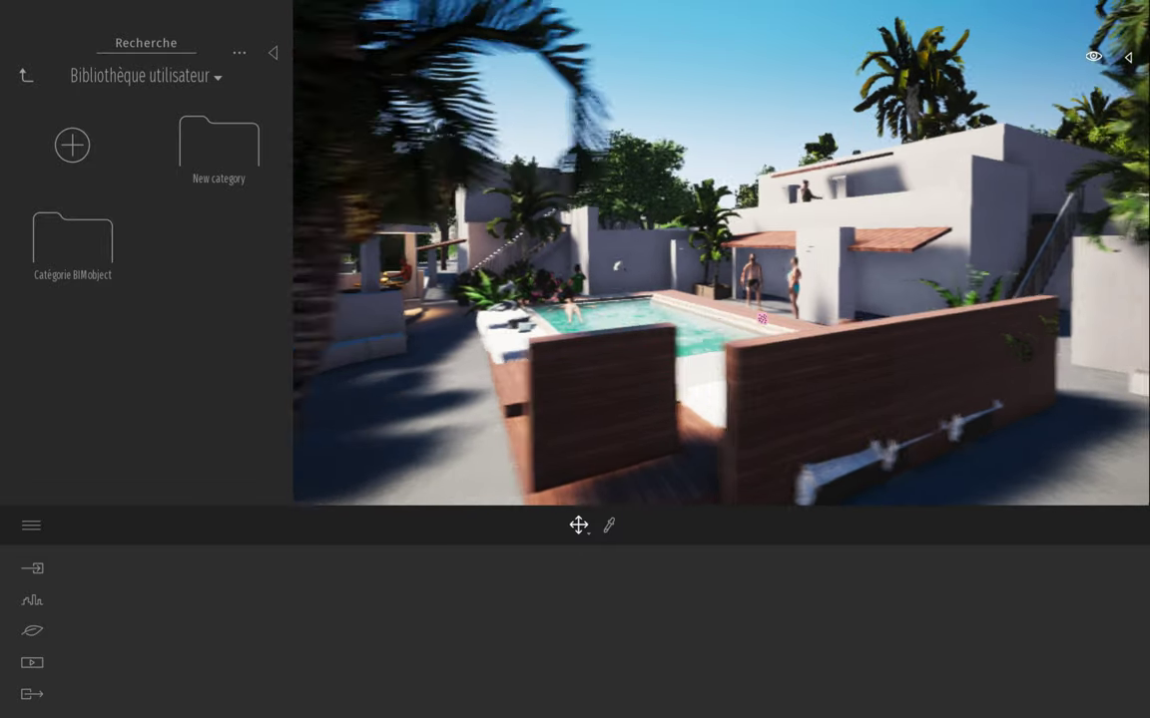
{"action": "key", "text": "Left"}
{"action": "key", "text": "Left"}
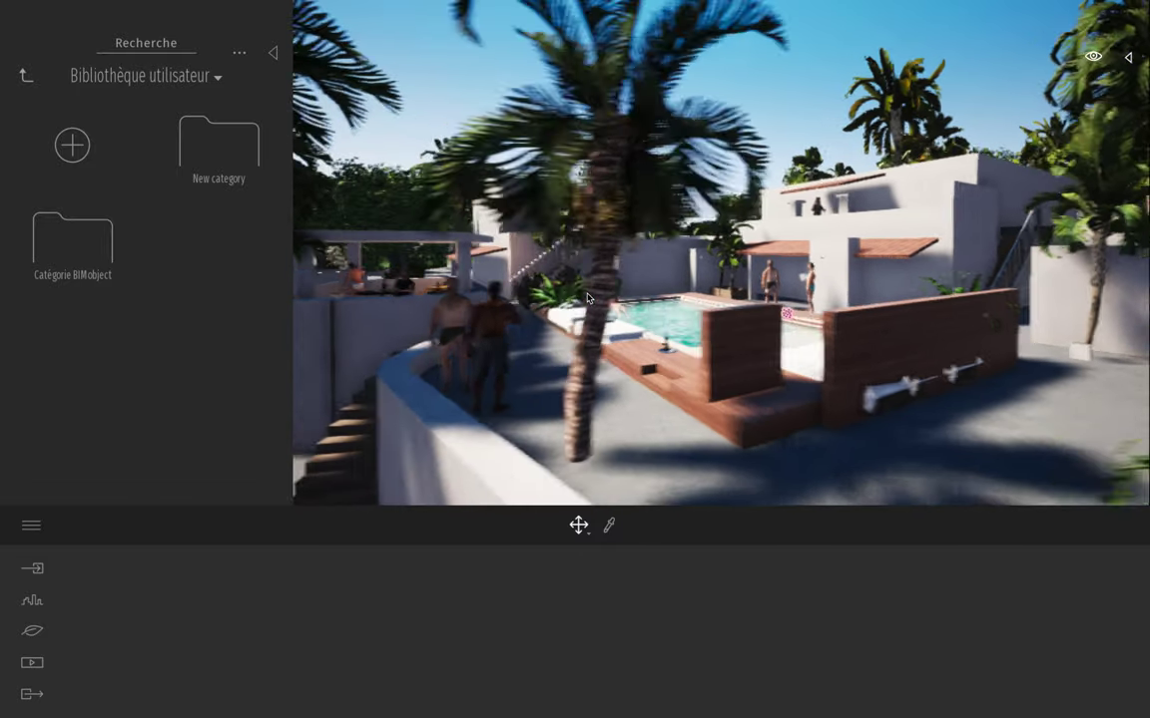
{"action": "key", "text": "Up"}
{"action": "key", "text": "Up"}
{"action": "key", "text": "Right"}
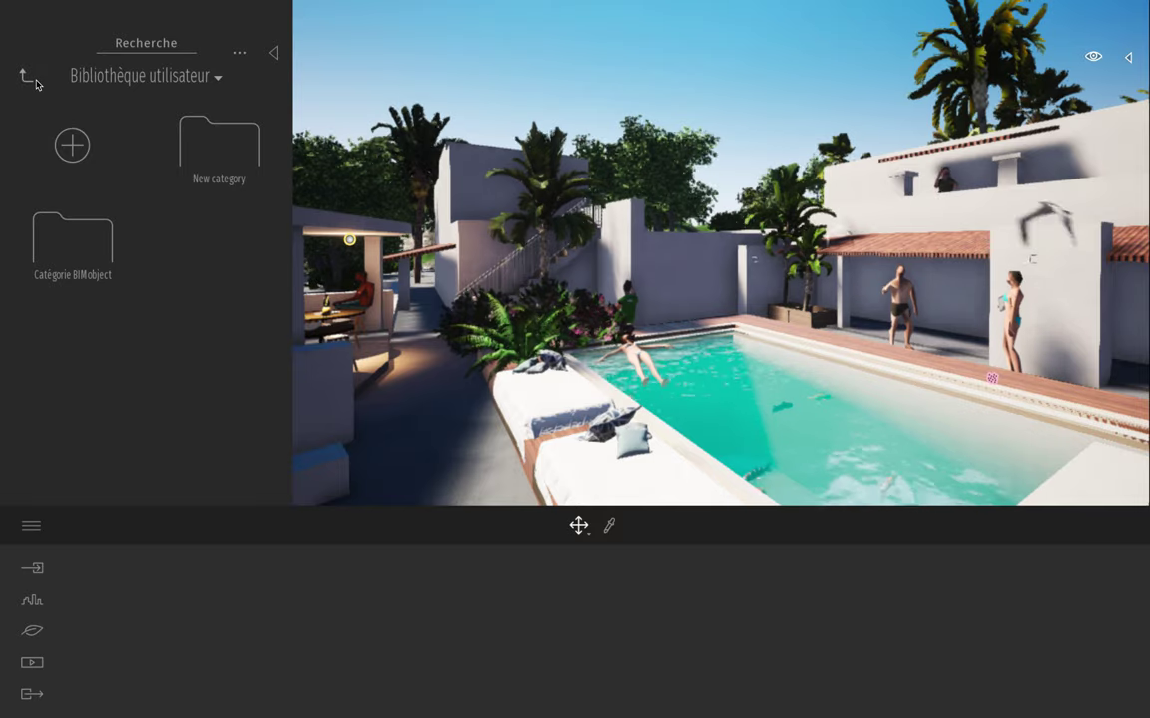
{"action": "left_click", "coordinate": [35, 637]}
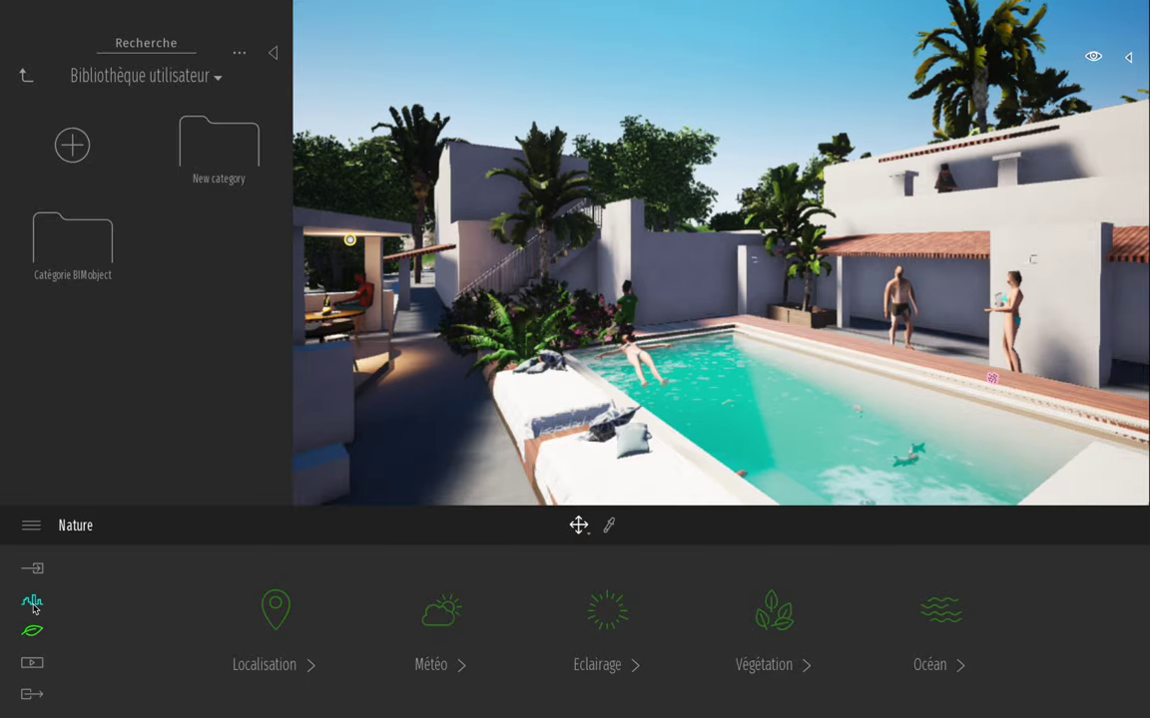
{"action": "left_click", "coordinate": [34, 603]}
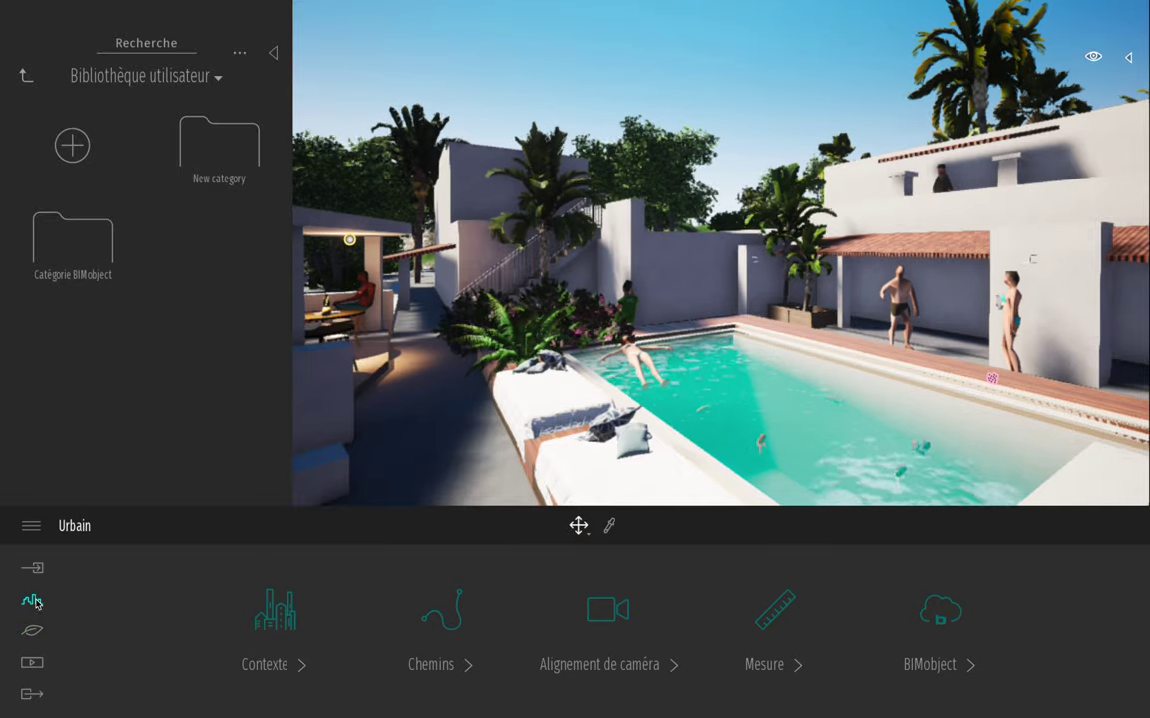
{"action": "left_click", "coordinate": [930, 619]}
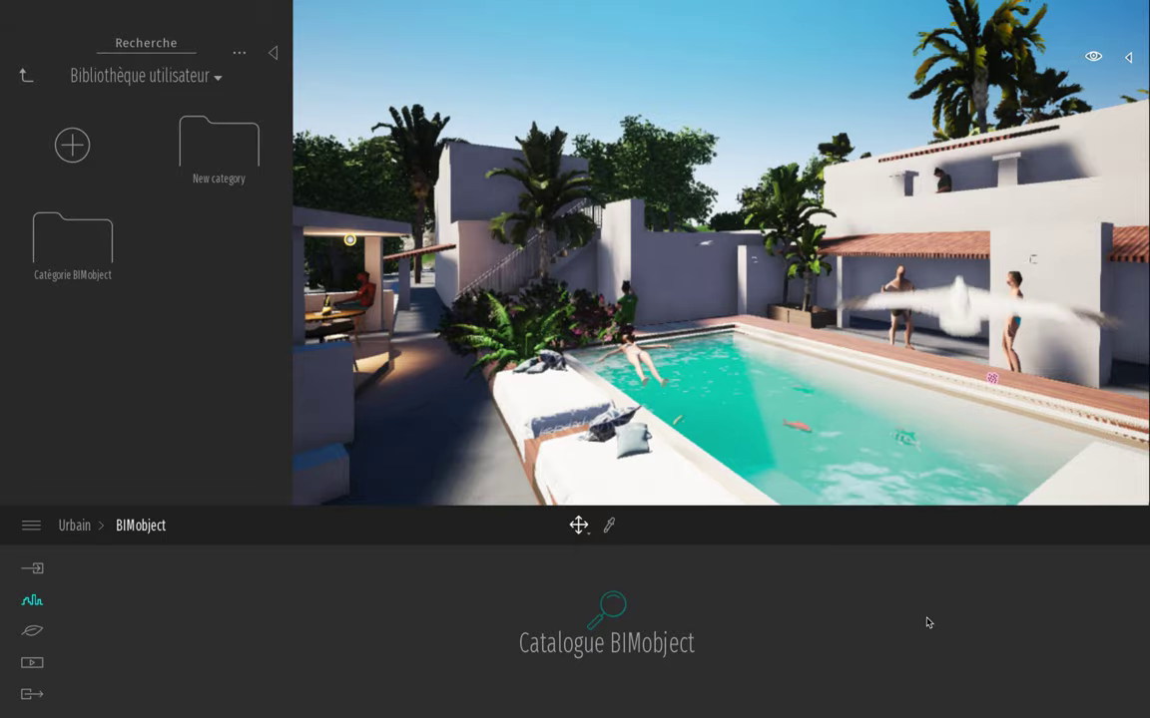
{"action": "left_click", "coordinate": [602, 616]}
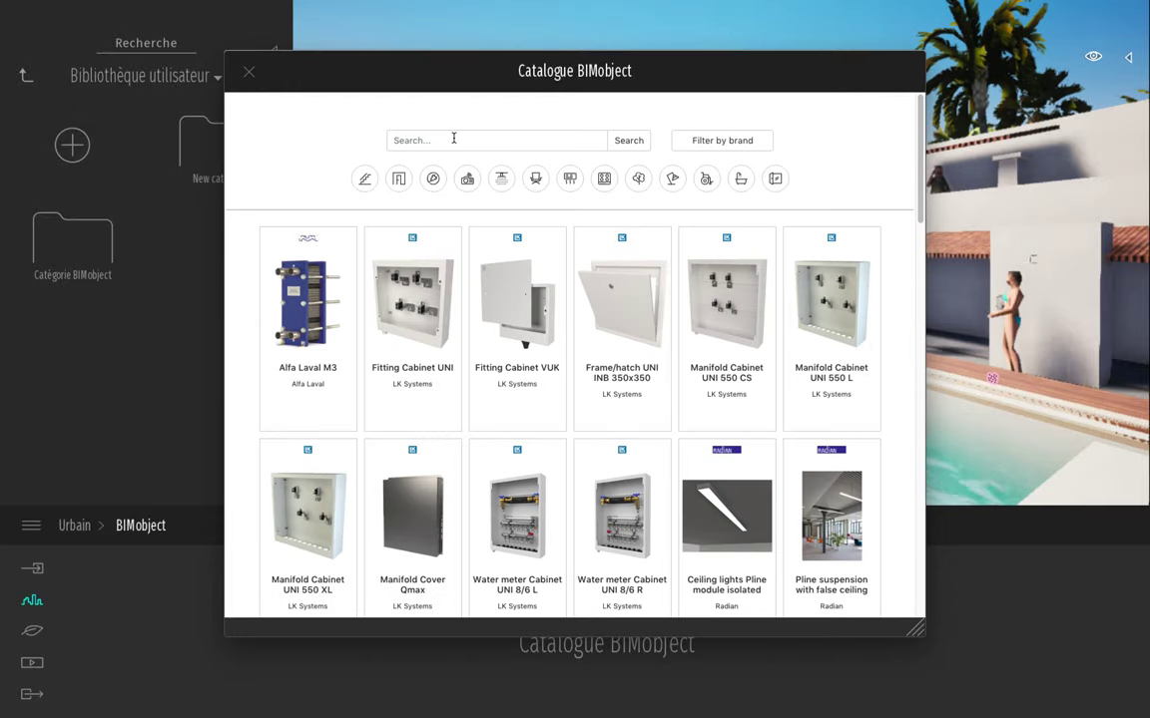
Step: Filter the BIMobject catalogue by the Furniture category and send the inoff Joe stool to the Twinmotion User Library
{"action": "left_click", "coordinate": [536, 179]}
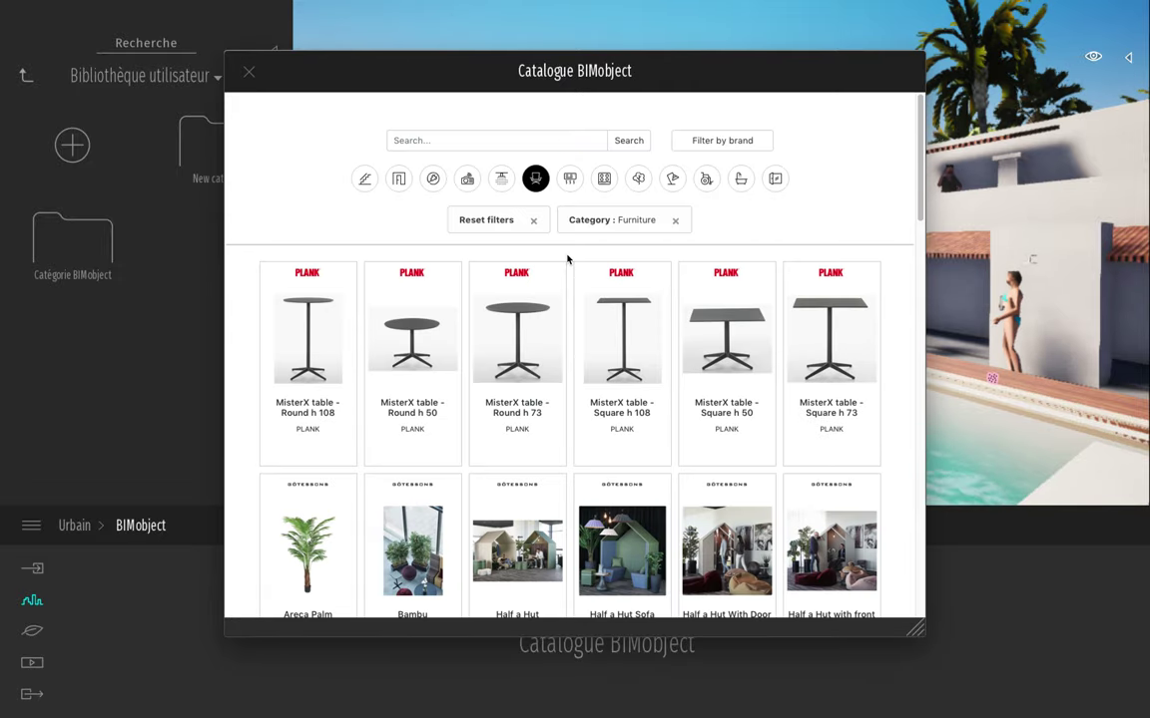
{"action": "scroll", "coordinate": [551, 328], "scroll_direction": "down", "scroll_amount": 3}
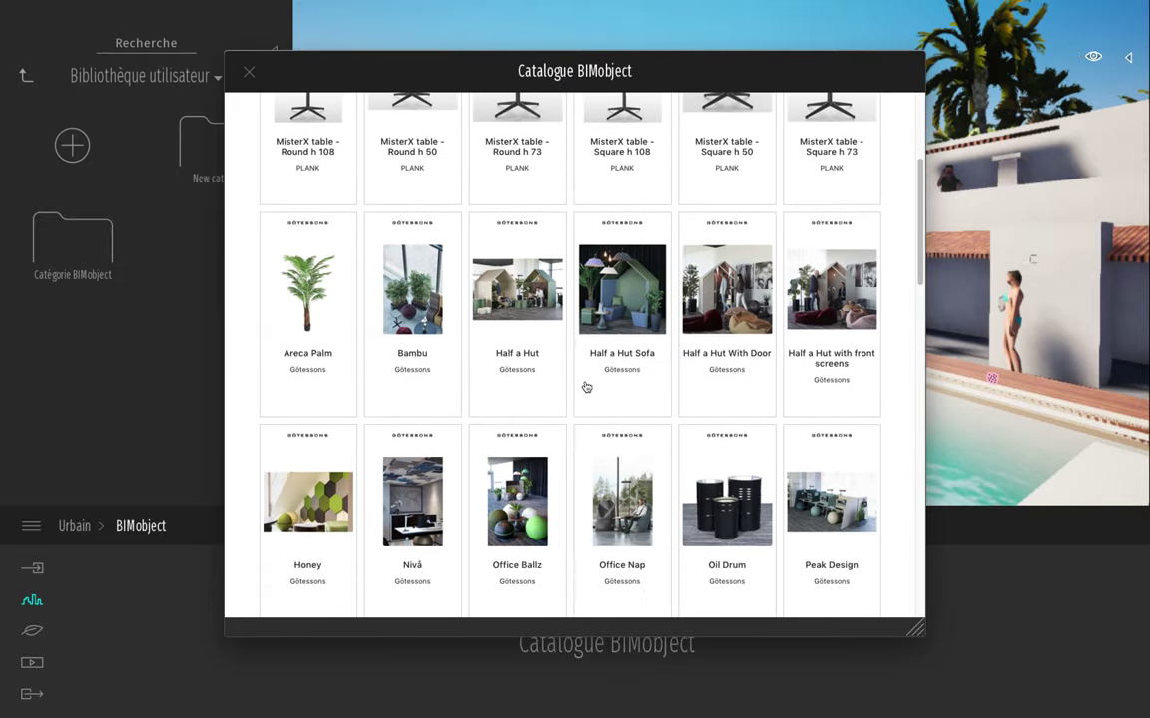
{"action": "scroll", "coordinate": [698, 399], "scroll_direction": "down", "scroll_amount": 5}
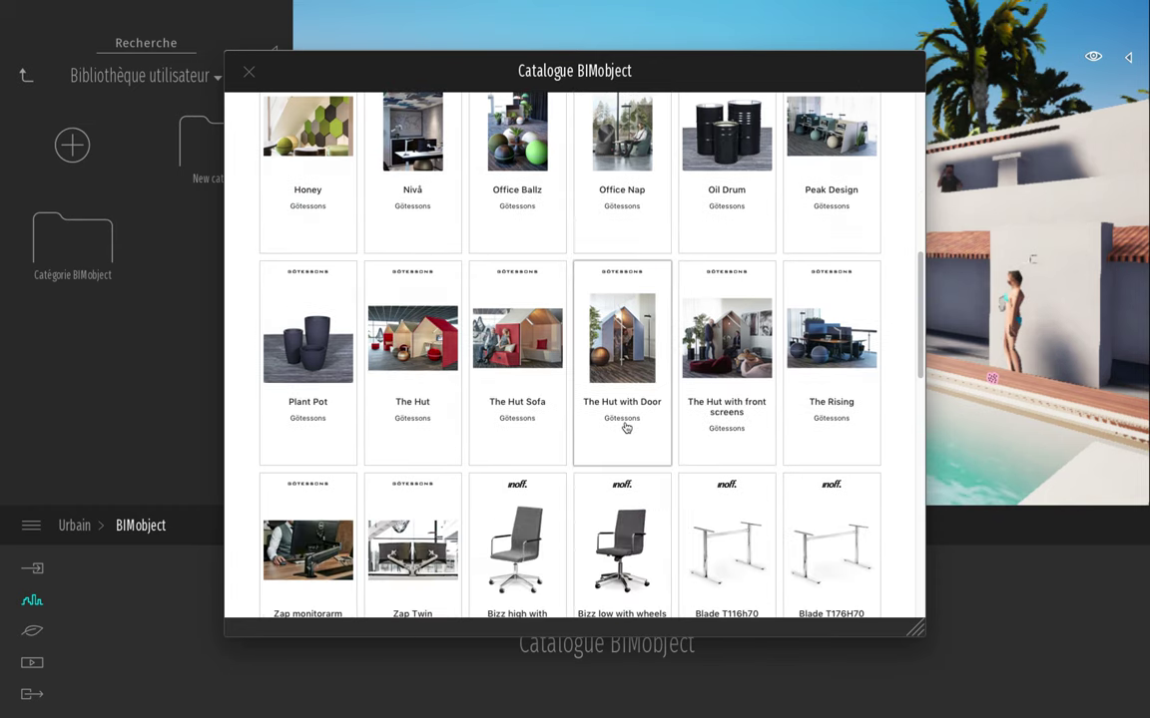
{"action": "scroll", "coordinate": [621, 419], "scroll_direction": "down", "scroll_amount": 1}
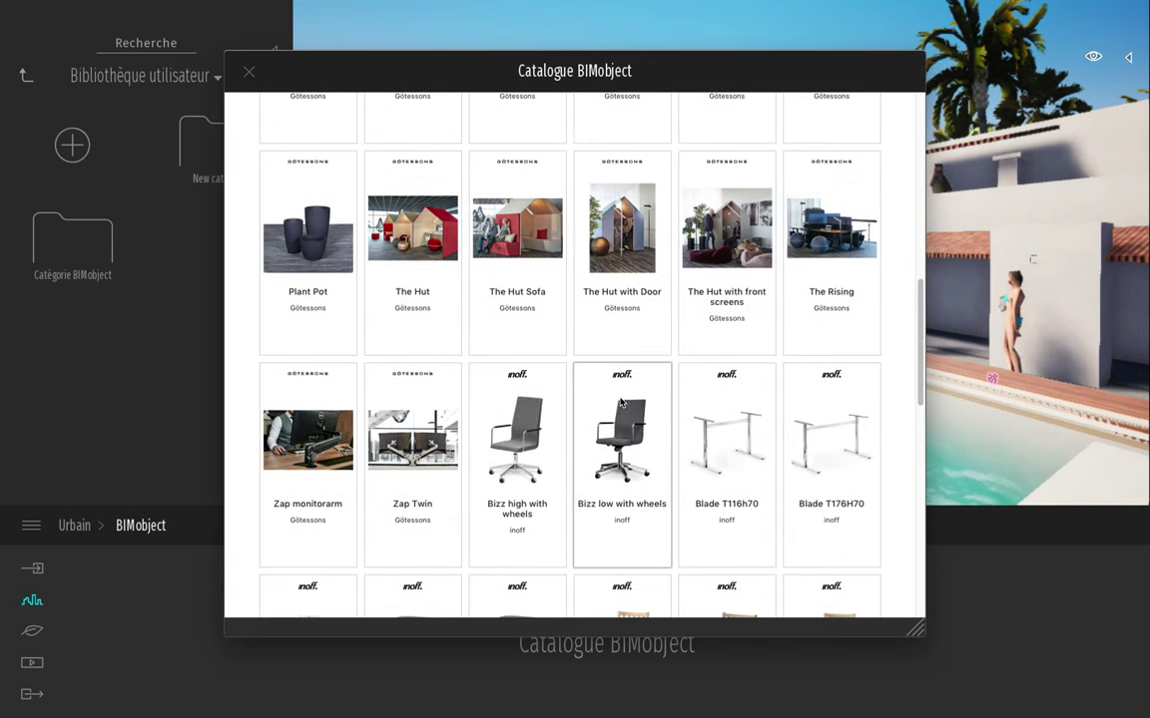
{"action": "scroll", "coordinate": [619, 412], "scroll_direction": "down", "scroll_amount": 7}
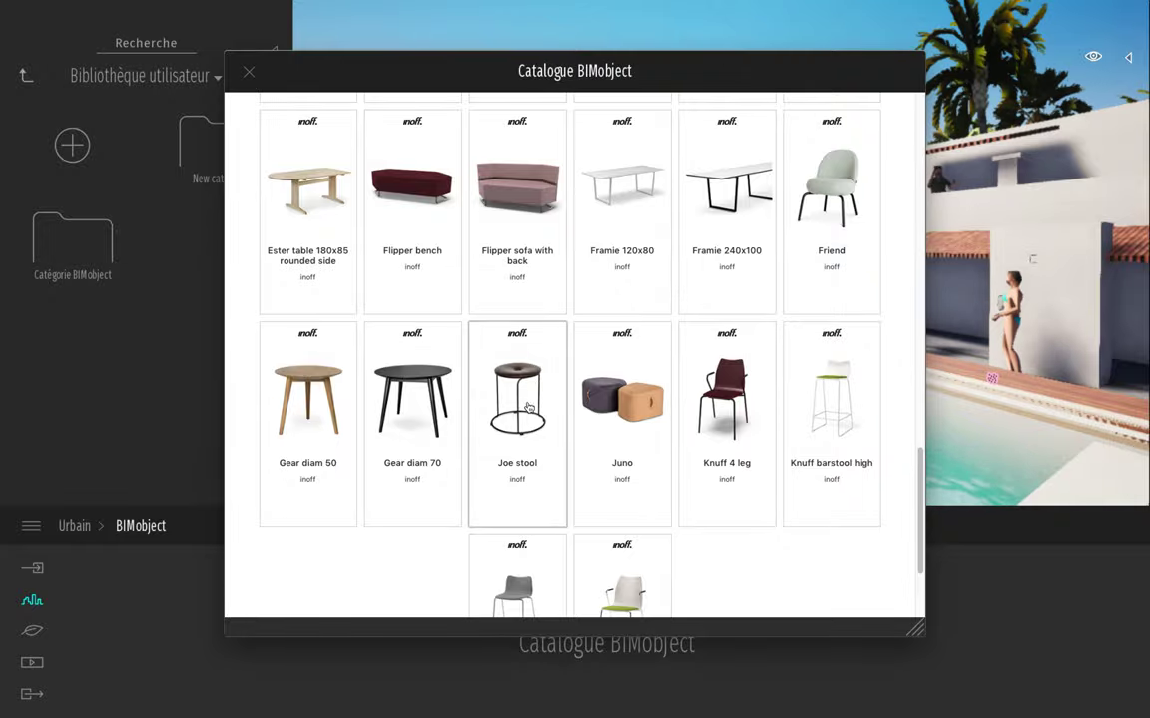
{"action": "left_click", "coordinate": [527, 396]}
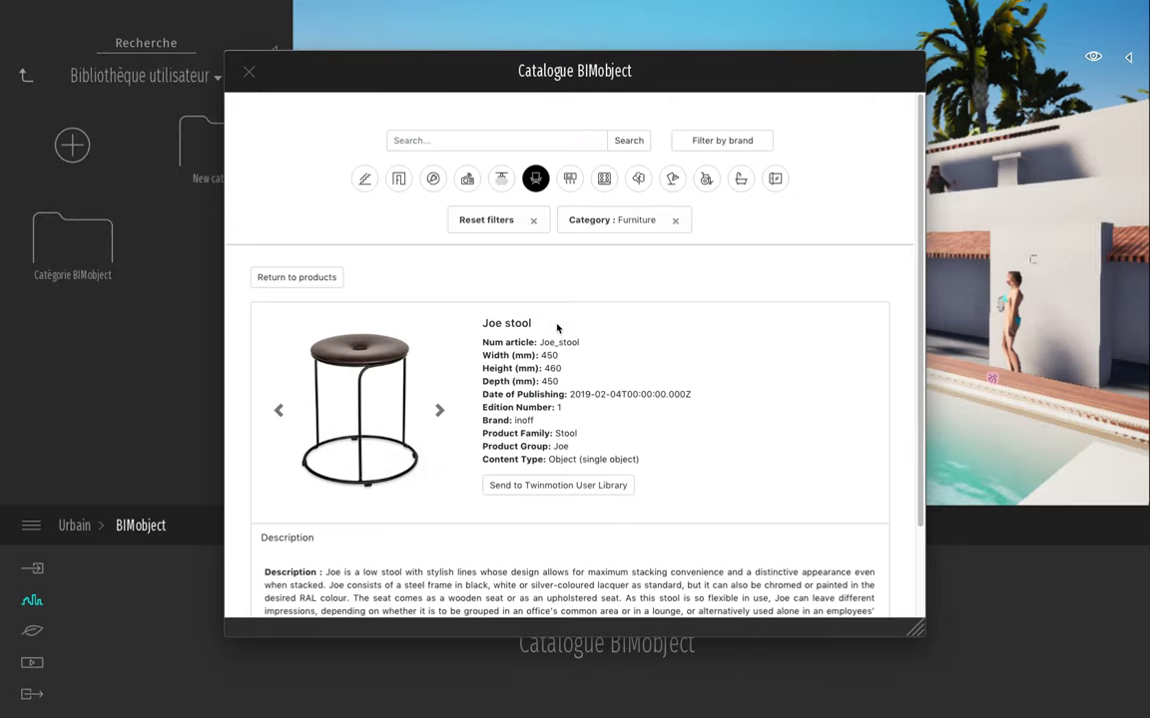
{"action": "left_click", "coordinate": [527, 486]}
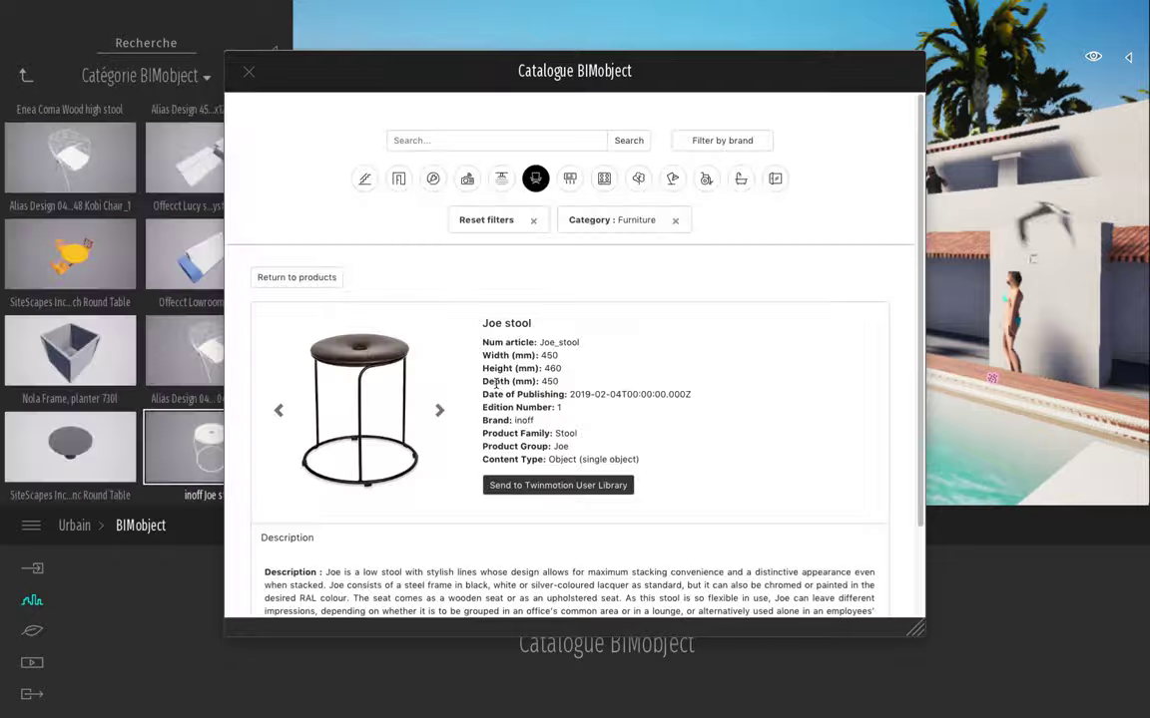
{"action": "left_click", "coordinate": [249, 74]}
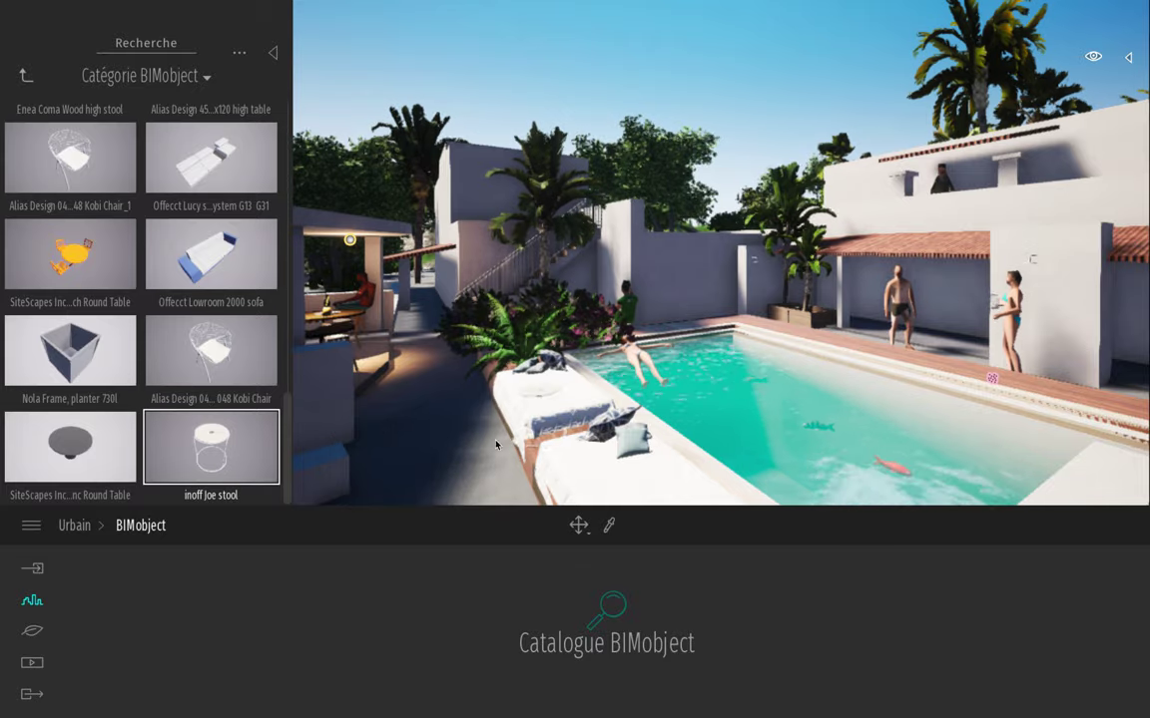
Step: Place the inoff Joe stool on the paving beside the white poolside daybeds and return to the user library categories
{"action": "left_click_drag", "start_coordinate": [496, 445], "coordinate": [422, 461]}
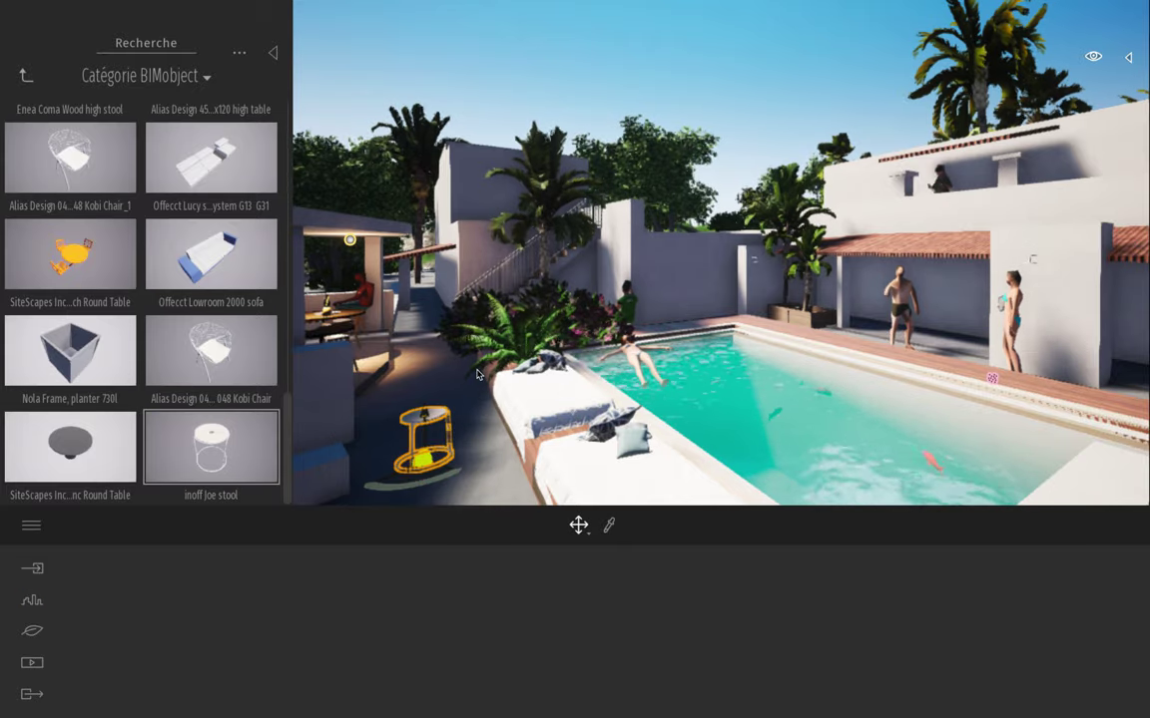
{"action": "key", "text": "Escape"}
{"action": "right_click_drag", "start_coordinate": [433, 449], "coordinate": [469, 400]}
{"action": "key", "text": "Up"}
{"action": "key", "text": "Down"}
{"action": "key", "text": "Down"}
{"action": "key", "text": "Down"}
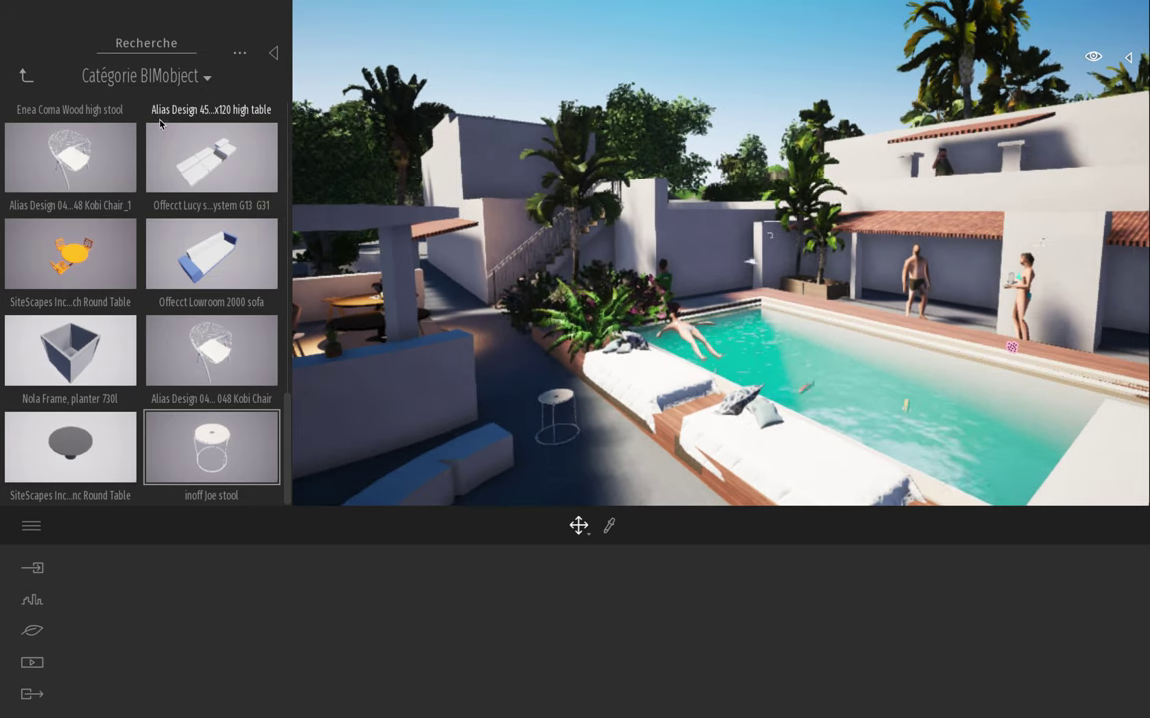
{"action": "left_click", "coordinate": [26, 75]}
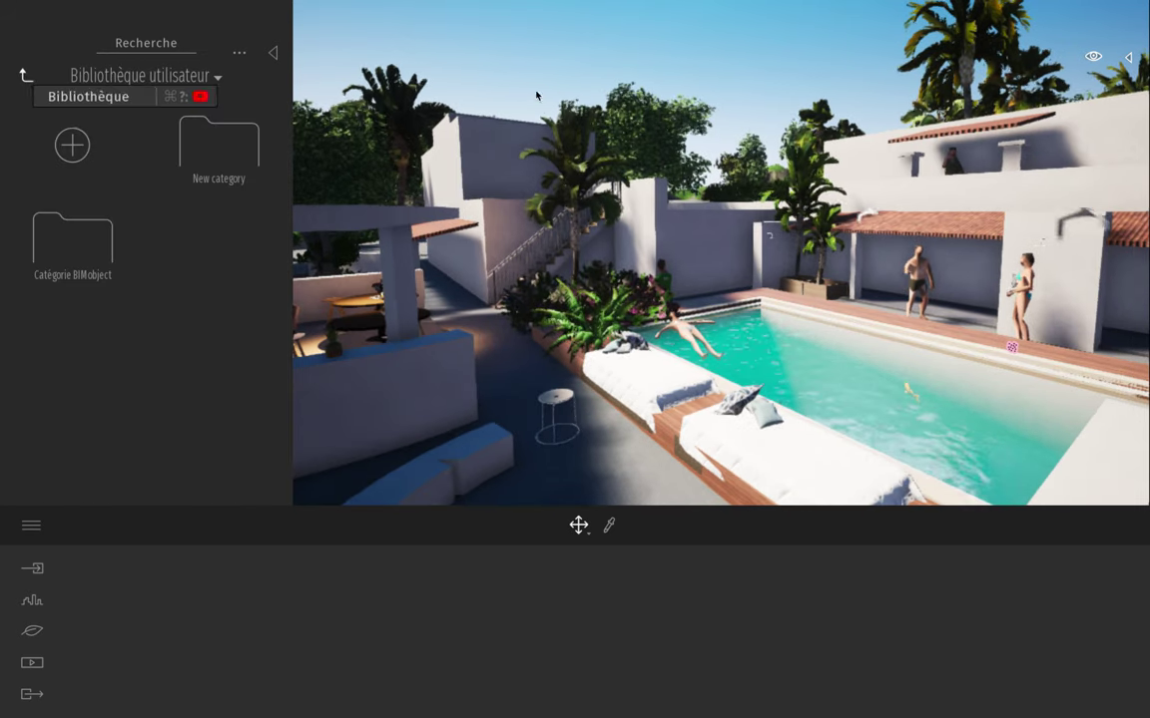